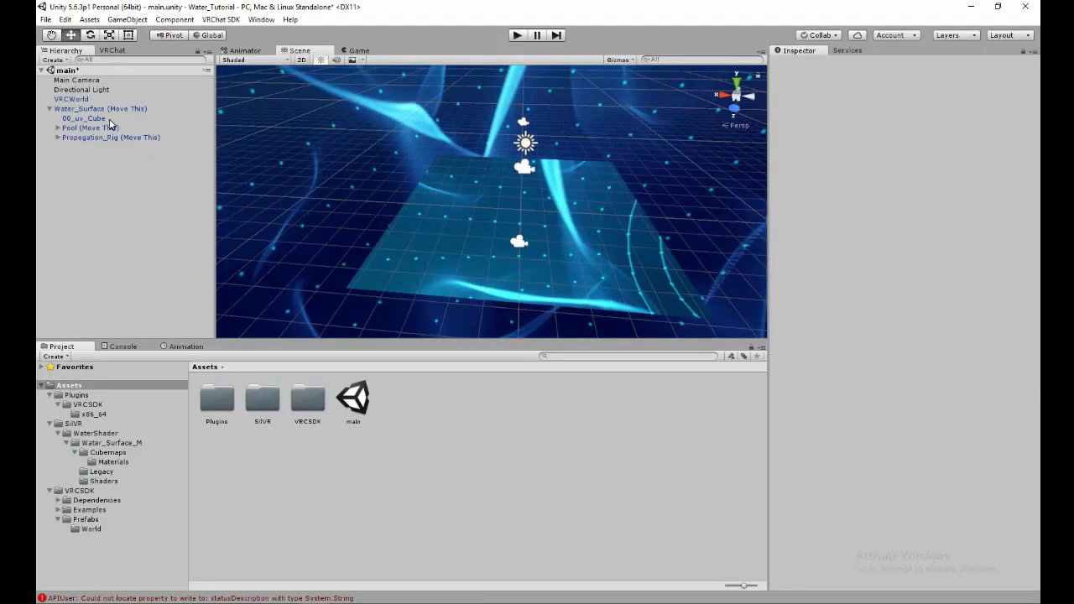
Examine VRCWorld's scene descriptor settings, including Update Time In MS and the Dynamic Materials list.
left_click(106, 109)
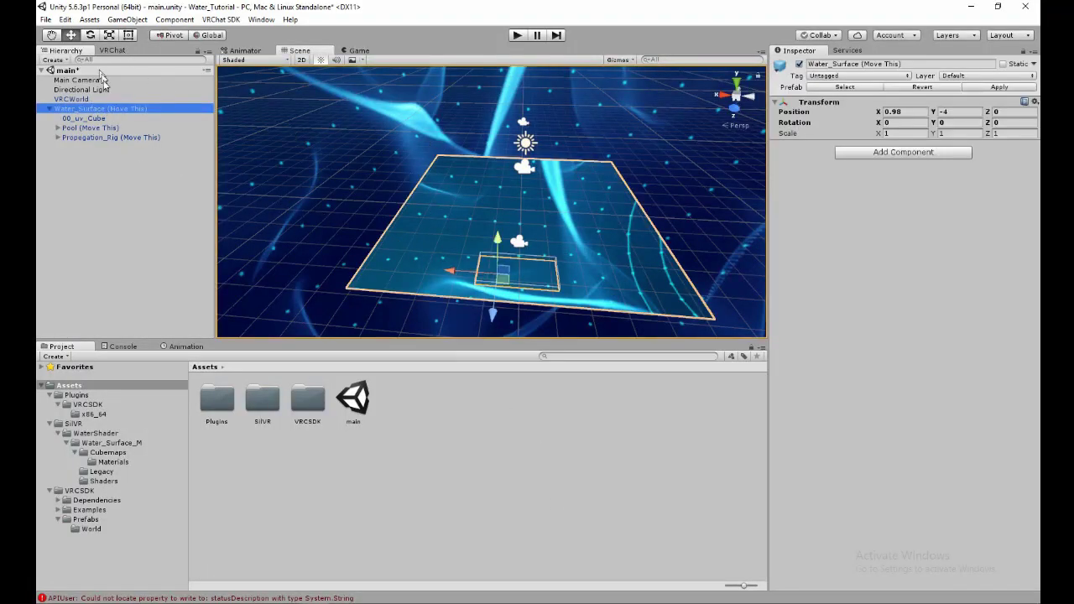
left_click(81, 98)
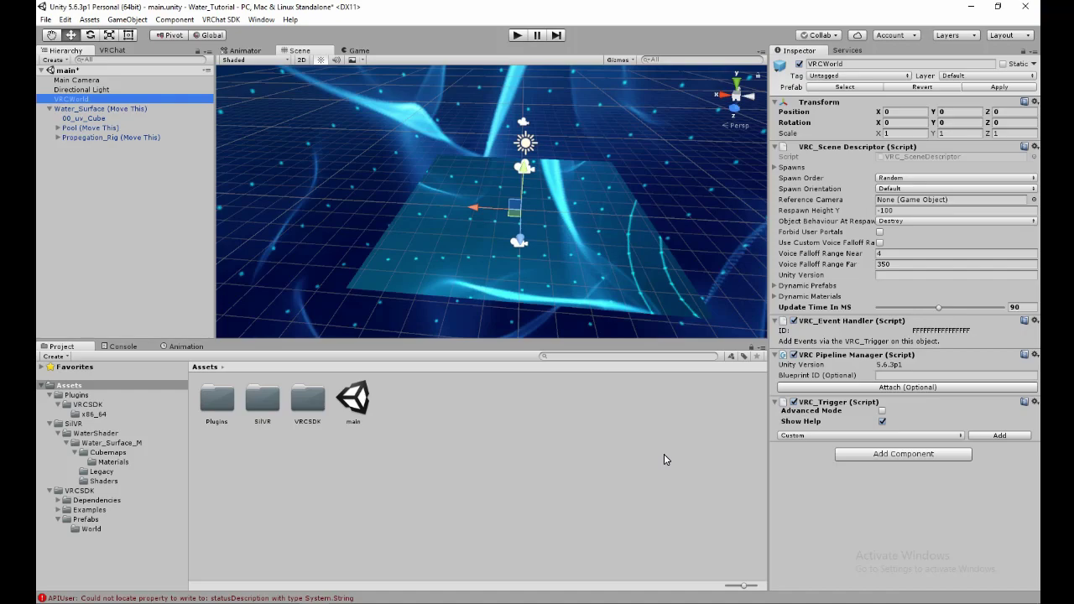
left_click(1021, 306)
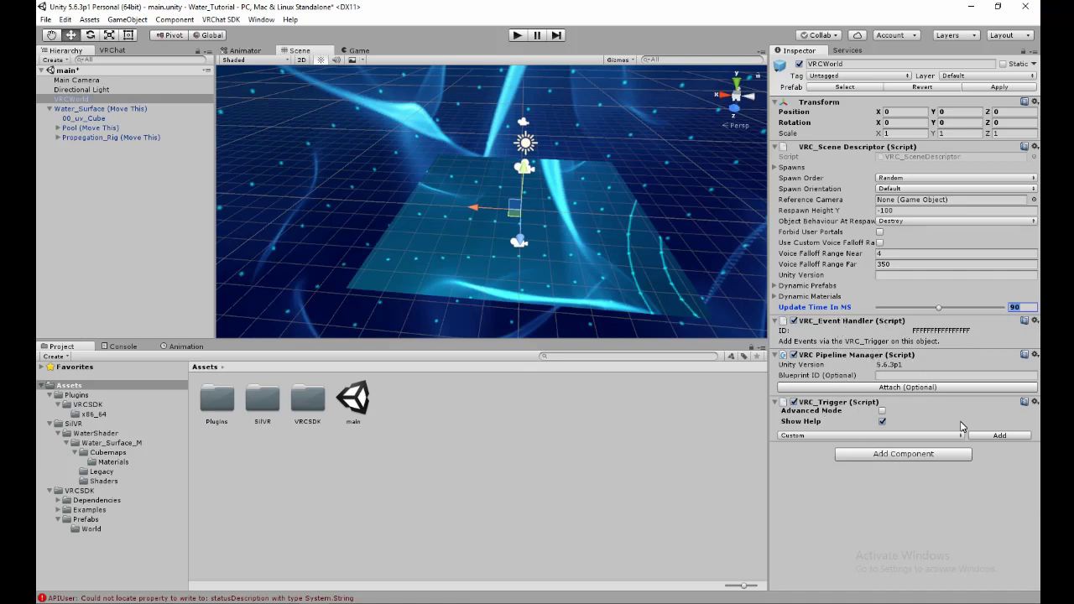
left_click(787, 307)
left_click(774, 296)
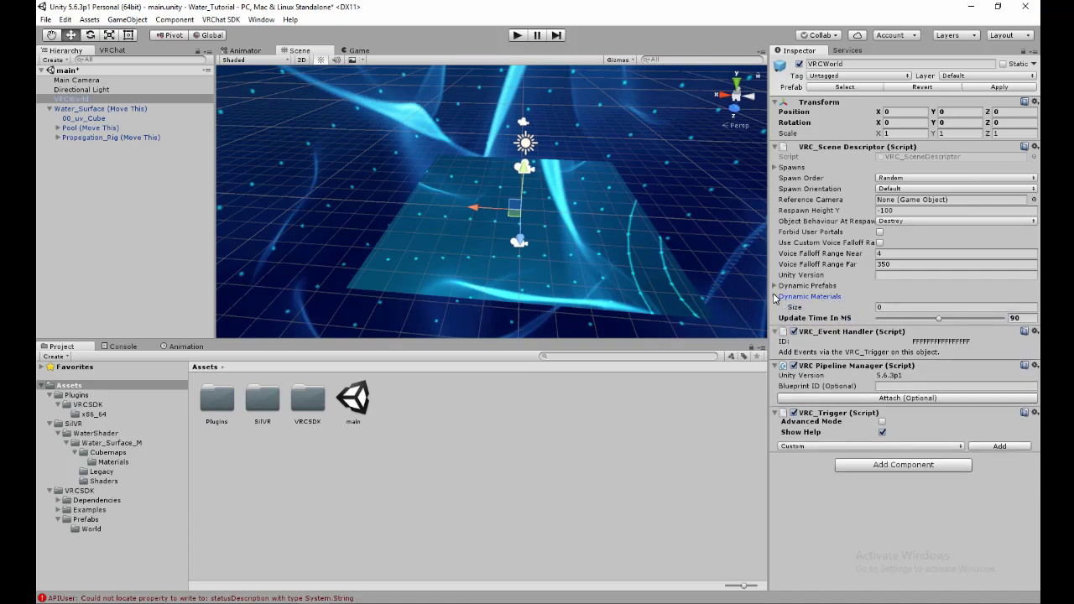
left_click(774, 296)
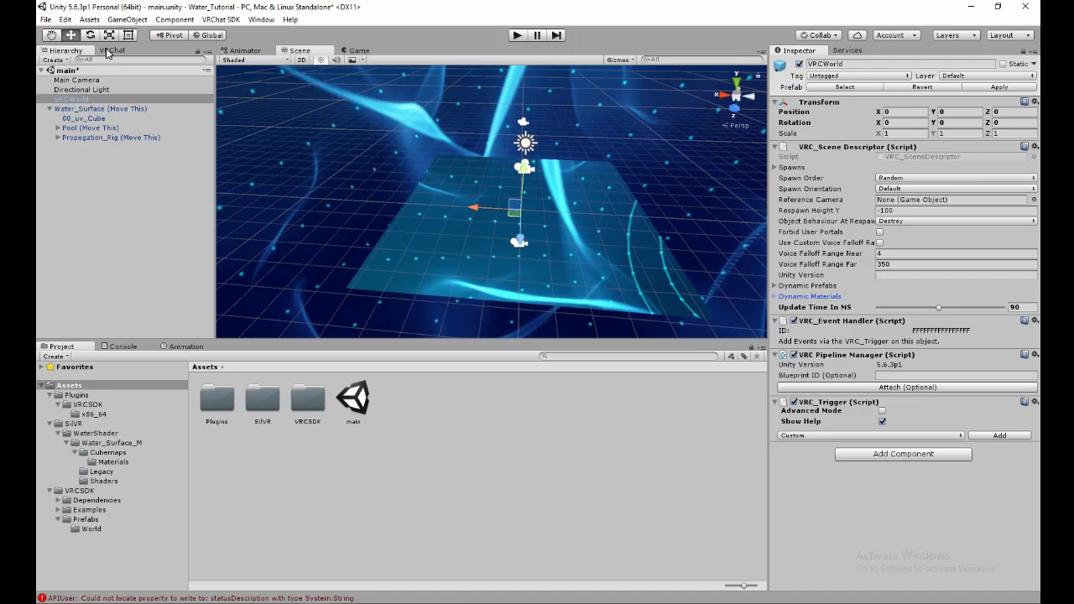
Undock the VRChat build panel, enlarge it to view its test and publish options, and dock it back beside the Hierarchy.
left_click(222, 20)
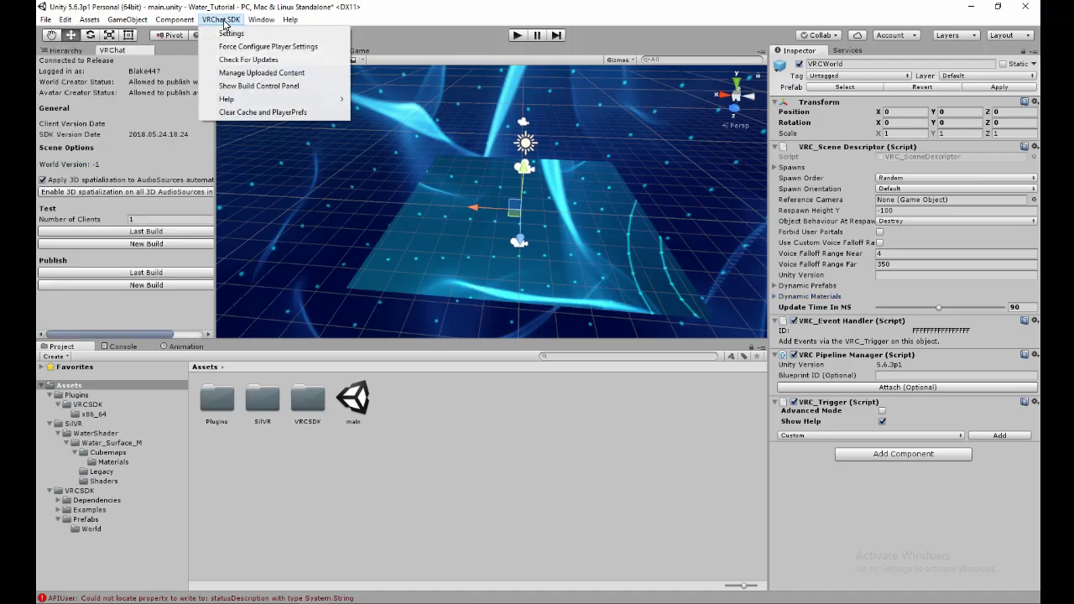
left_click(123, 98)
left_click_drag(112, 50, 376, 204)
left_click_drag(245, 53, 497, 165)
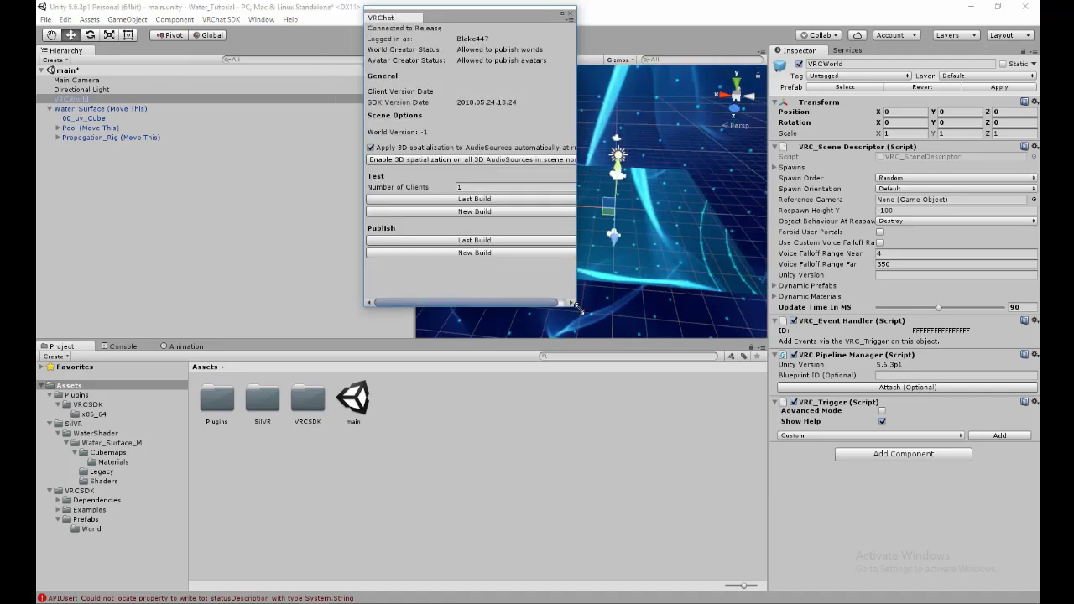
left_click_drag(577, 308, 749, 405)
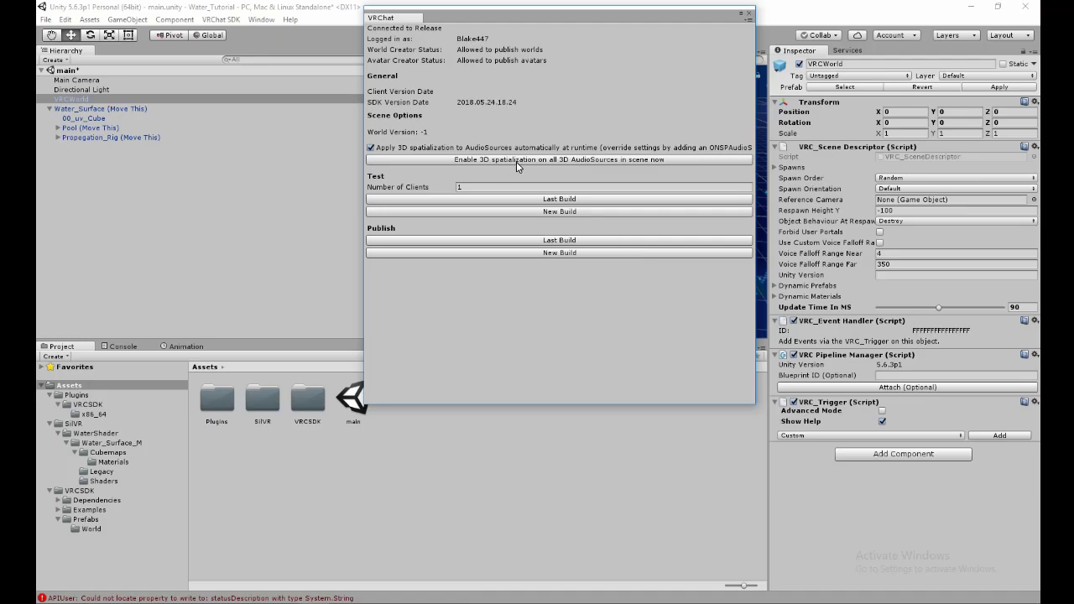
left_click_drag(411, 17, 130, 65)
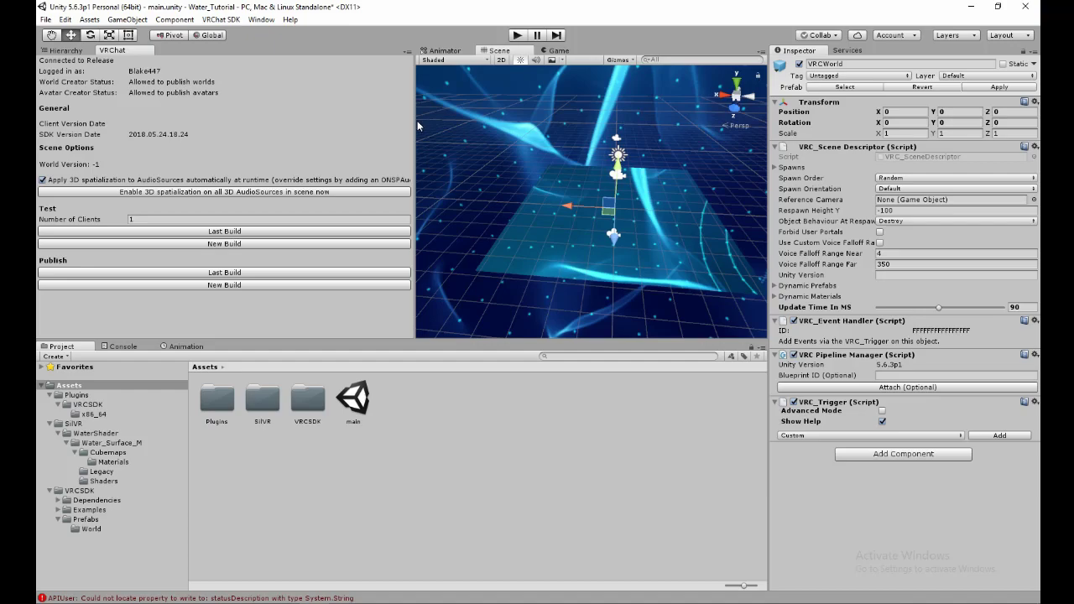
Bring back the Hierarchy, narrow its pane, and give the Scene view more height above the Project pane.
left_click(71, 52)
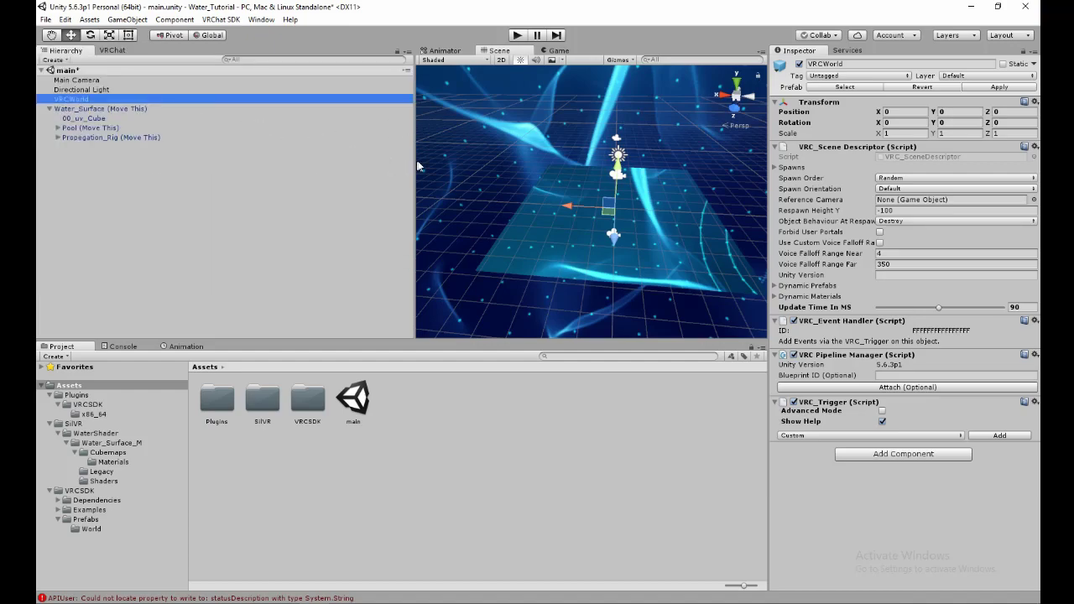
left_click_drag(401, 163, 256, 163)
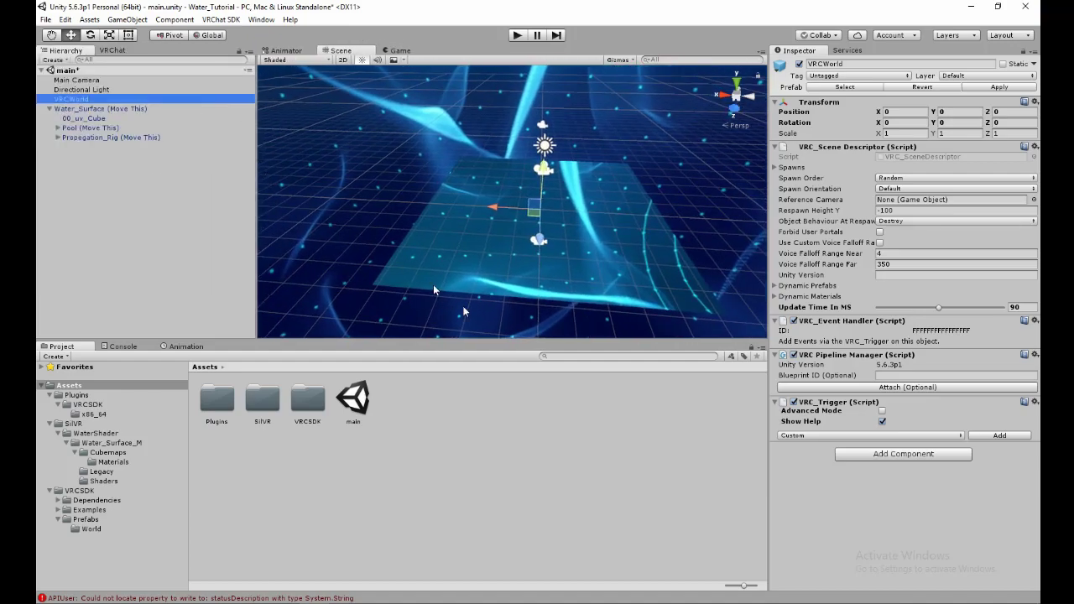
left_click_drag(503, 340, 506, 378)
left_click(491, 443)
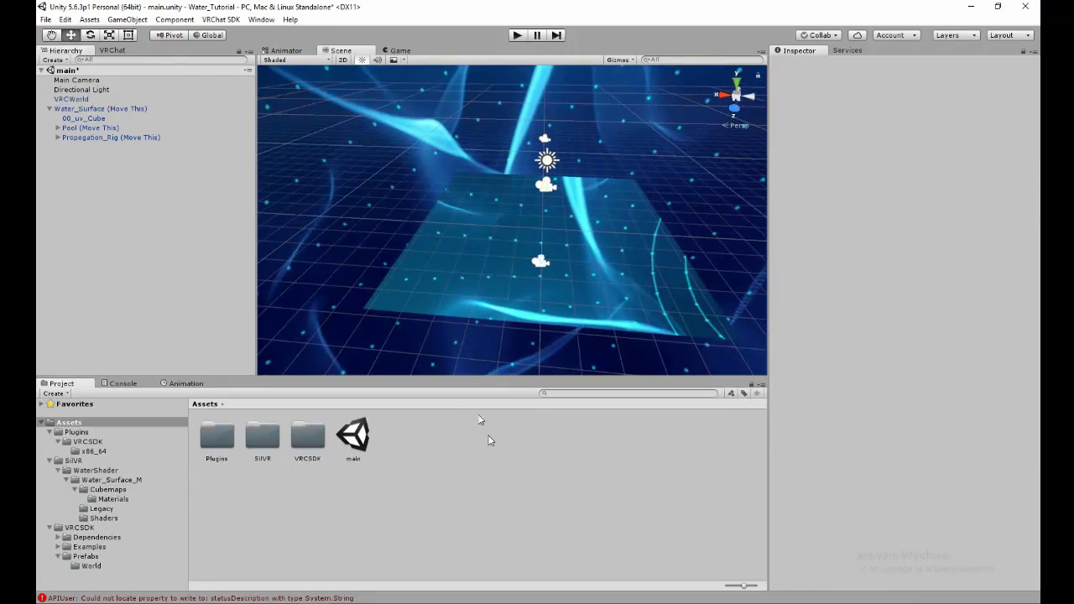
left_click(89, 19)
mouse_move(163, 122)
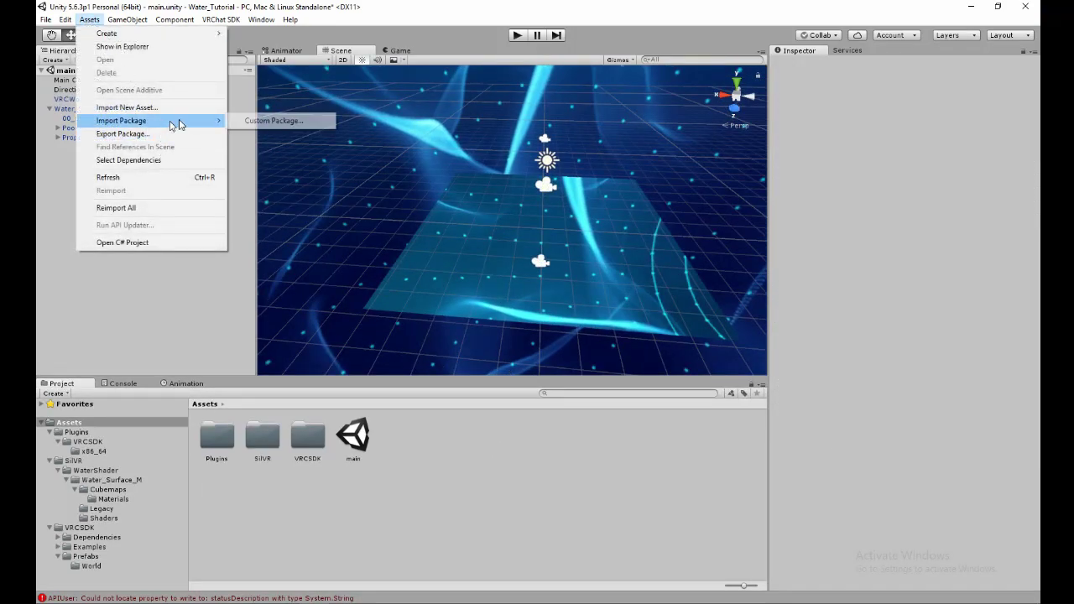
left_click(249, 122)
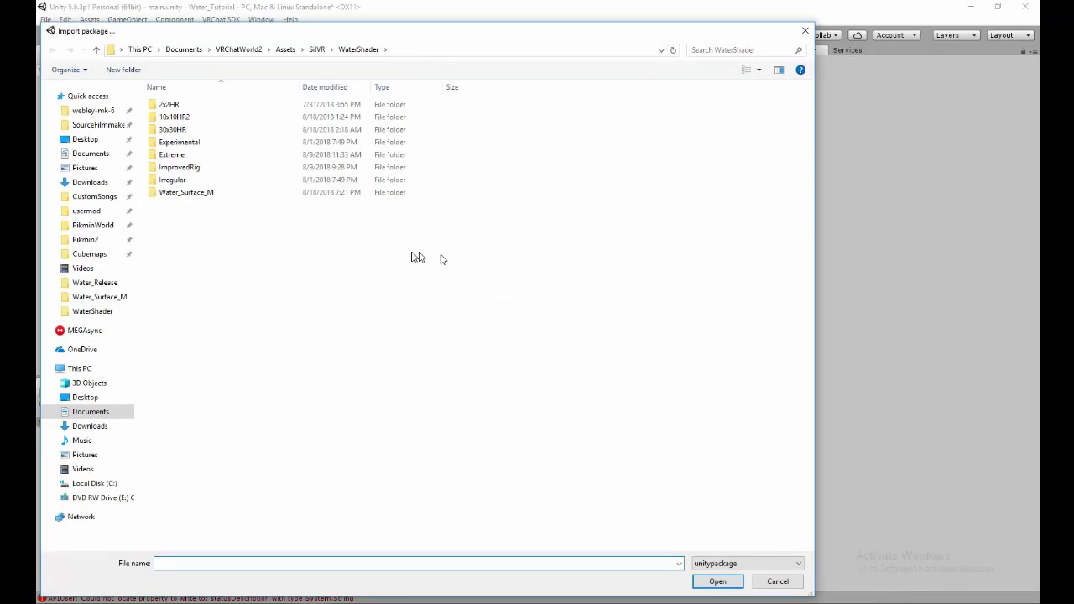
left_click(771, 582)
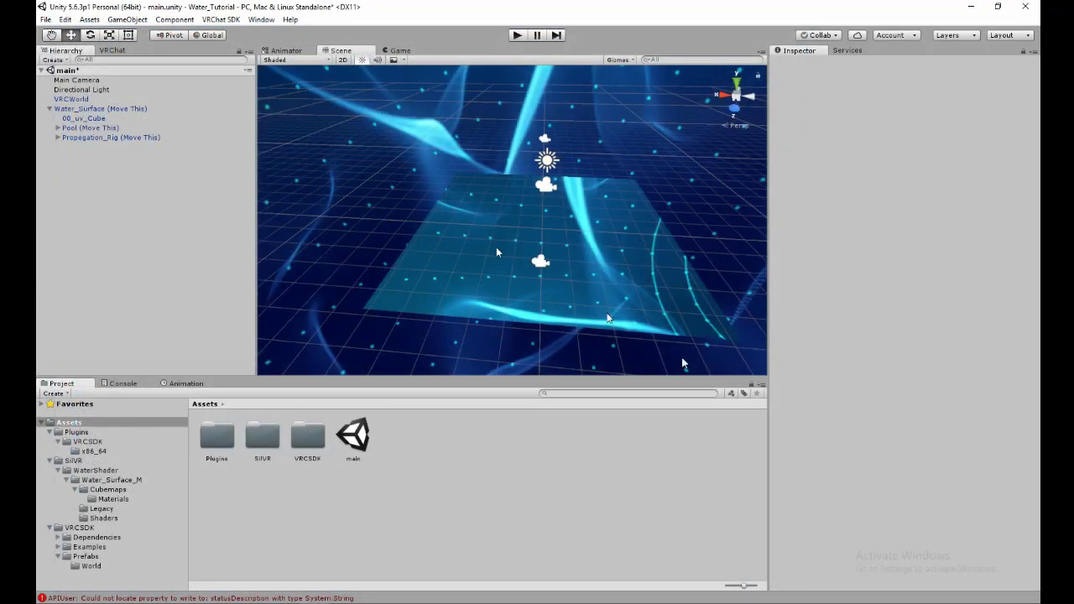
Open the Water_Surface_M folder inside SilVR/WaterShader and display the Water Surface material's properties.
left_click(261, 445)
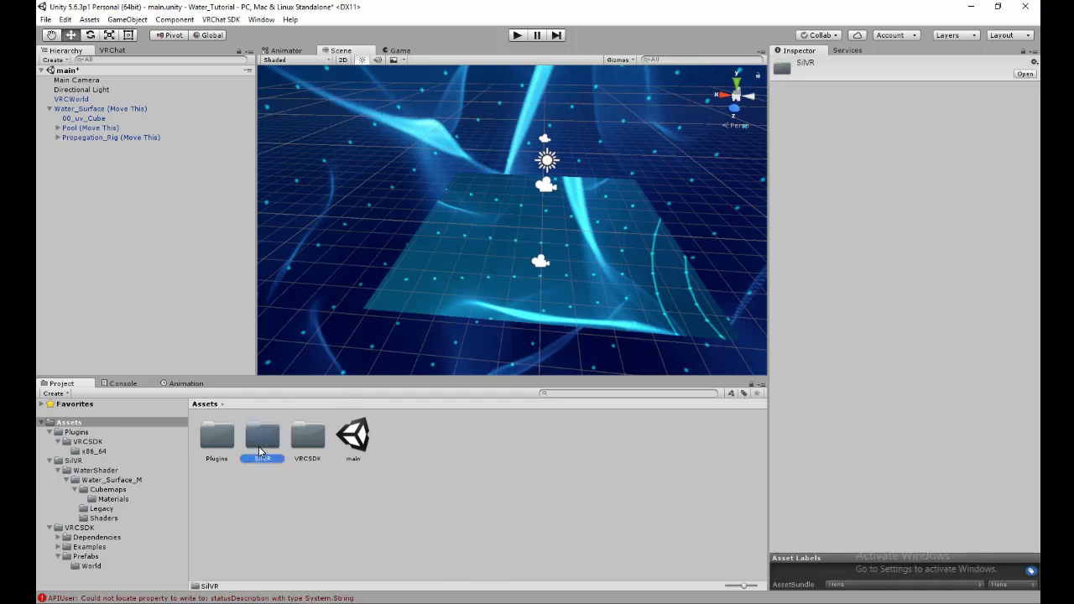
double_click(264, 443)
double_click(216, 445)
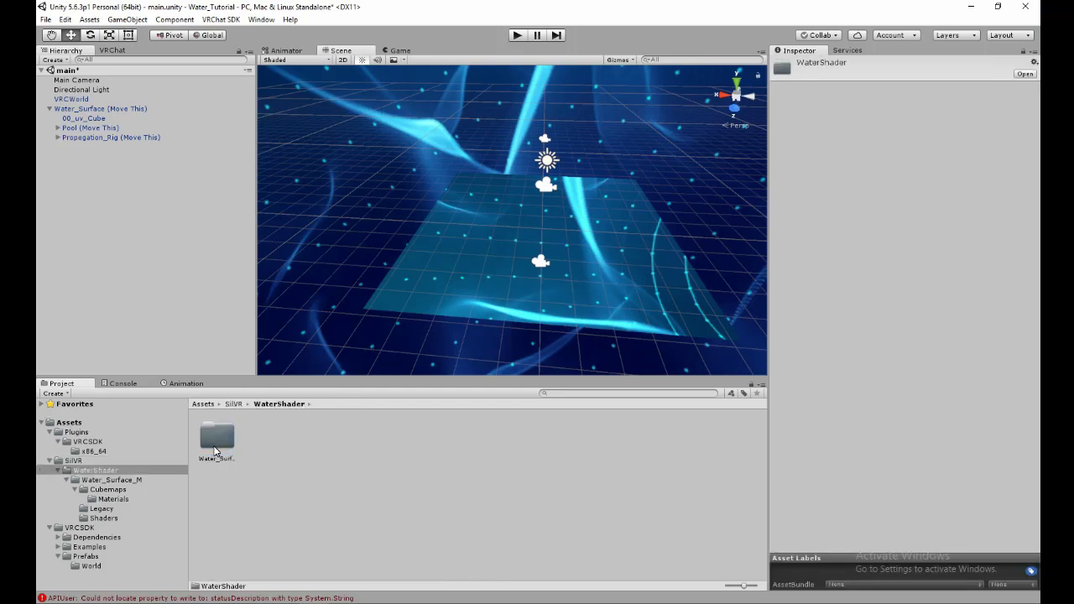
double_click(229, 441)
left_click_drag(710, 440, 681, 485)
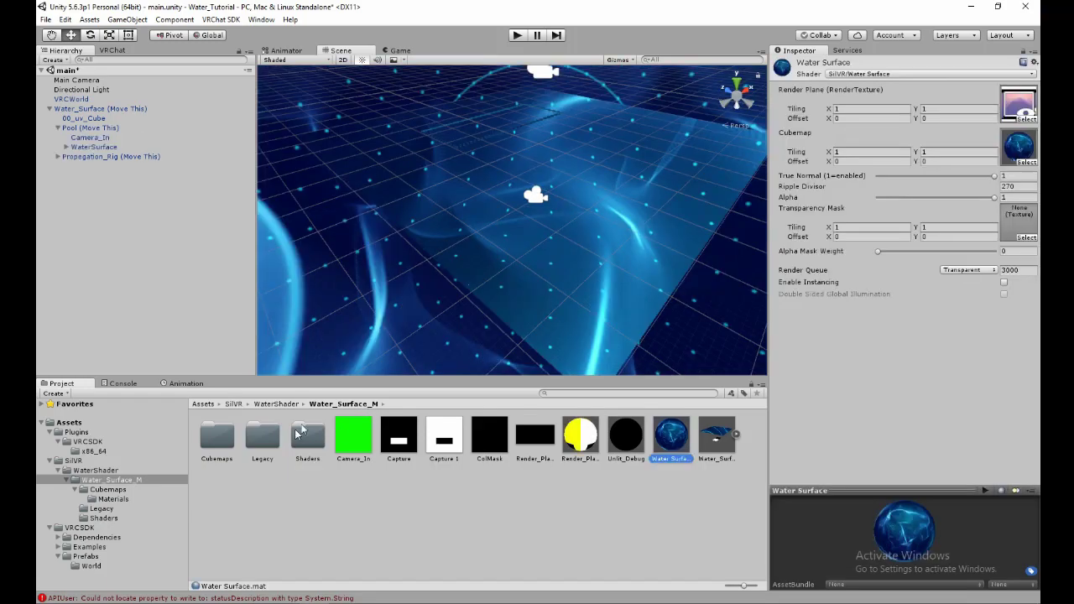
Add a 3D sphere to the scene and reset its transform to the origin.
left_click_drag(470, 327, 518, 319, "alt")
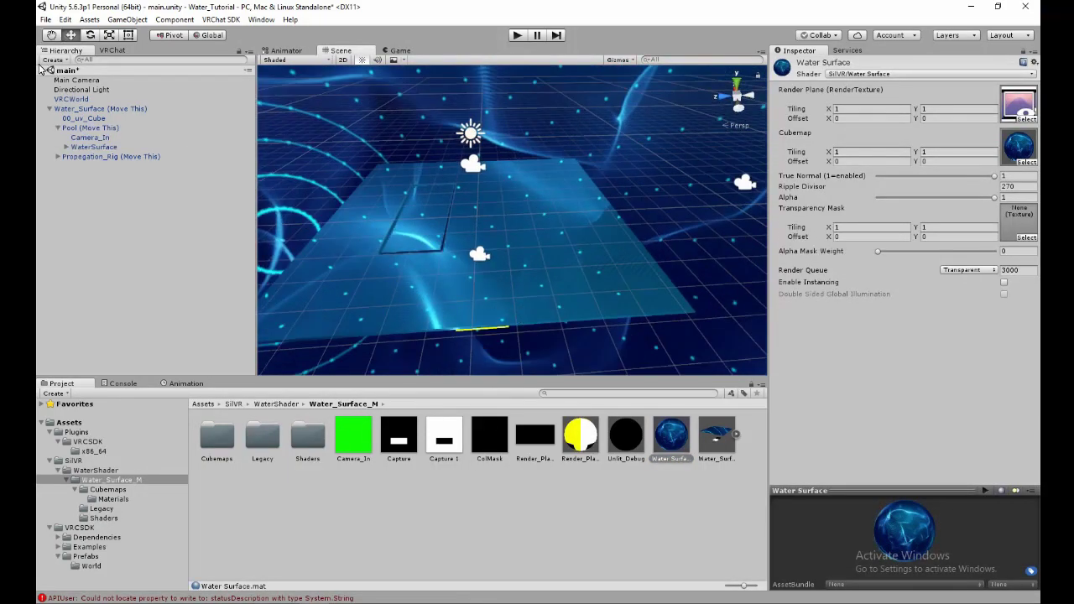
left_click(66, 62)
mouse_move(106, 99)
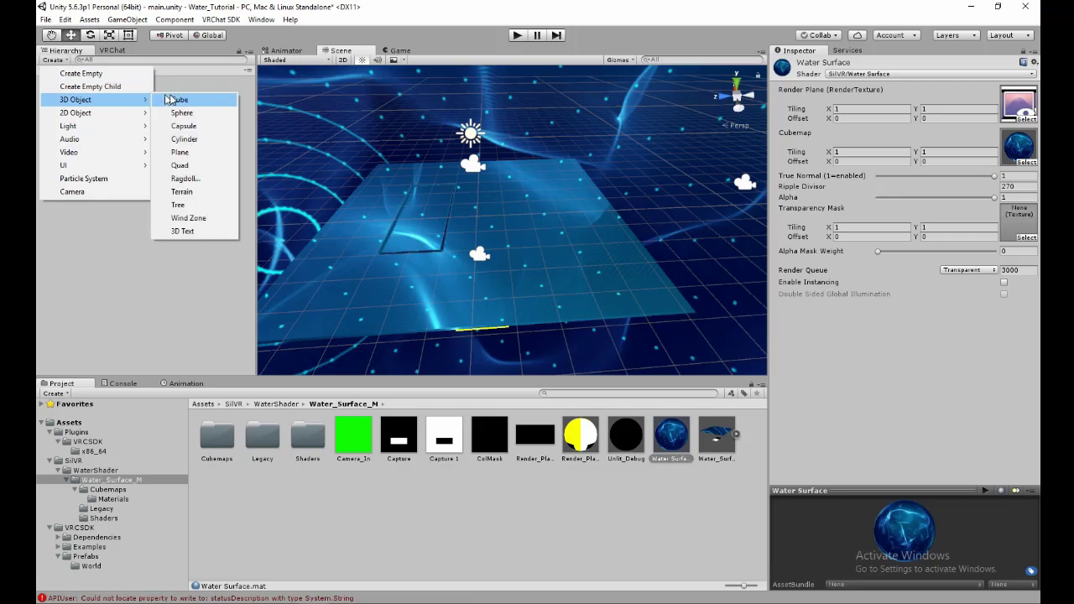
left_click(198, 113)
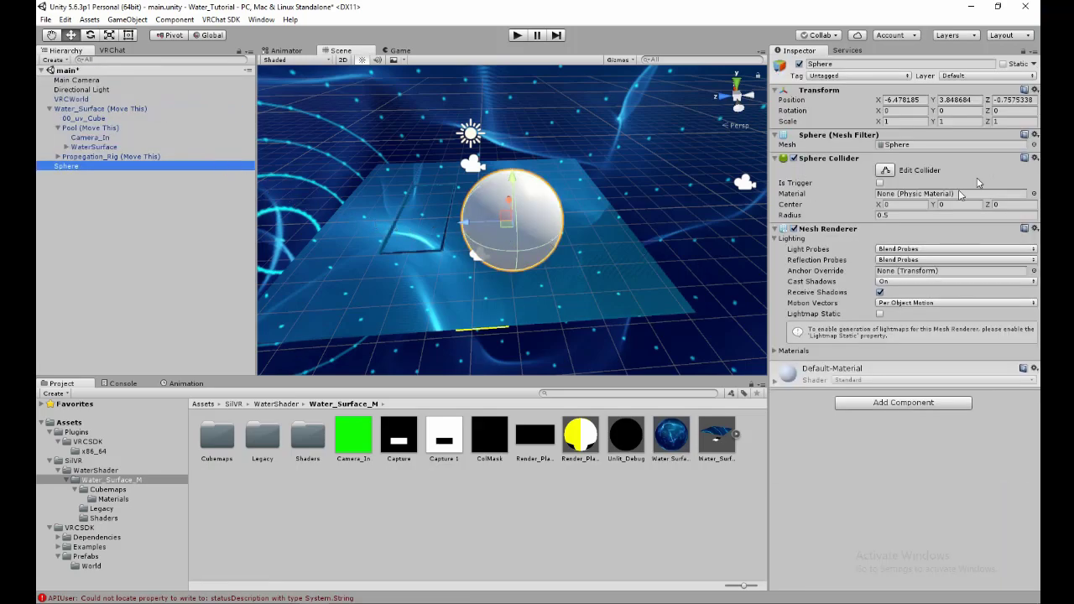
left_click(1035, 89)
left_click(928, 98)
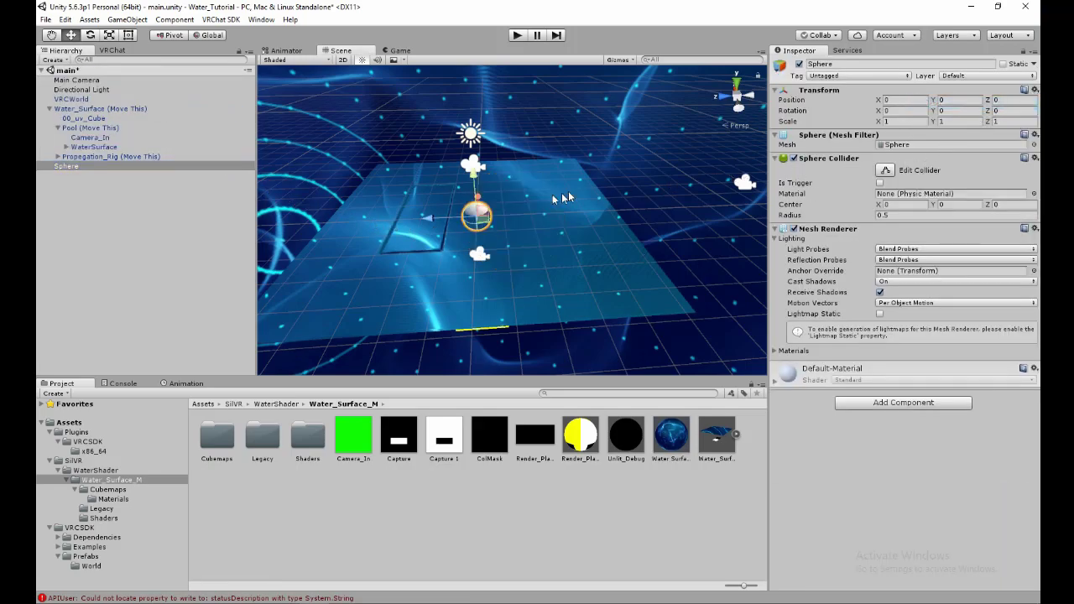
Move the sphere along the Z axis over the water surface to about Z 0.93.
left_click(461, 217)
left_click(474, 216)
left_click(469, 216)
left_click_drag(443, 220, 650, 256)
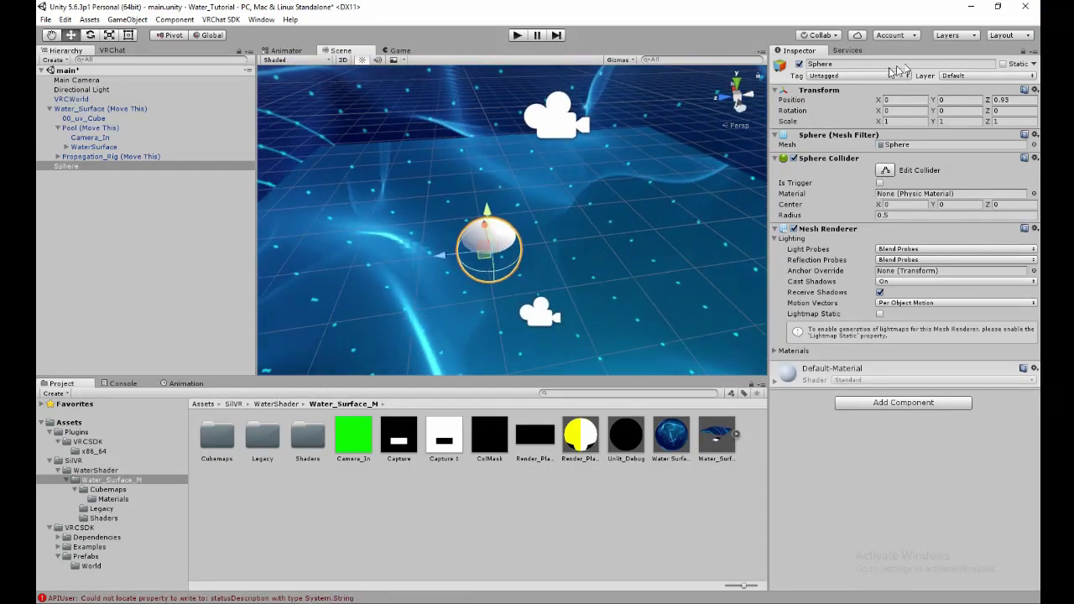
Check which layers are enabled in the Culling Mask of the Camera_In camera above the water.
left_click(984, 77)
left_click(574, 125)
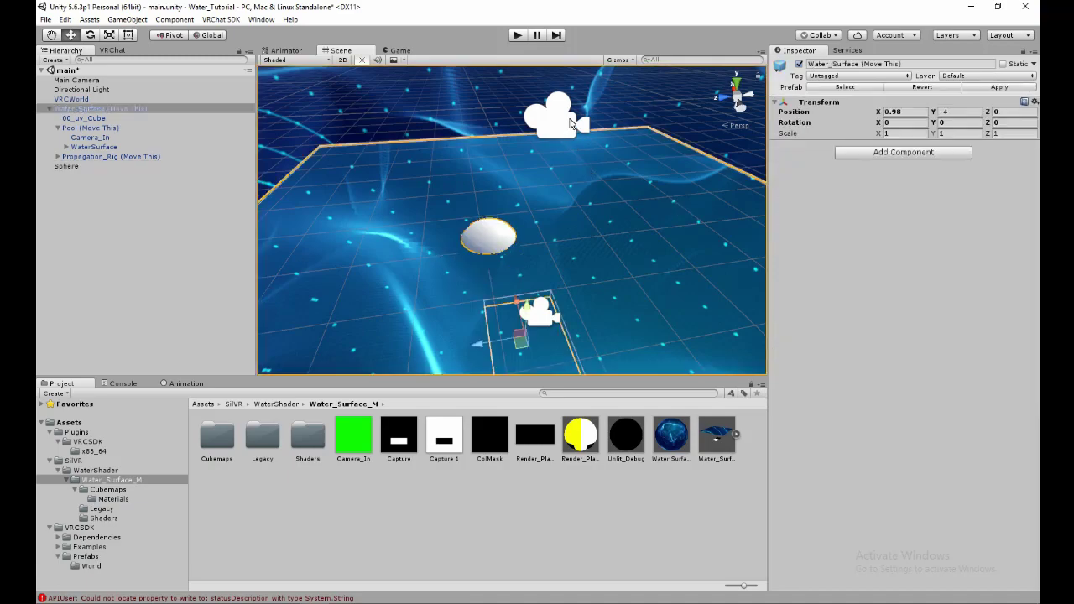
left_click(560, 118)
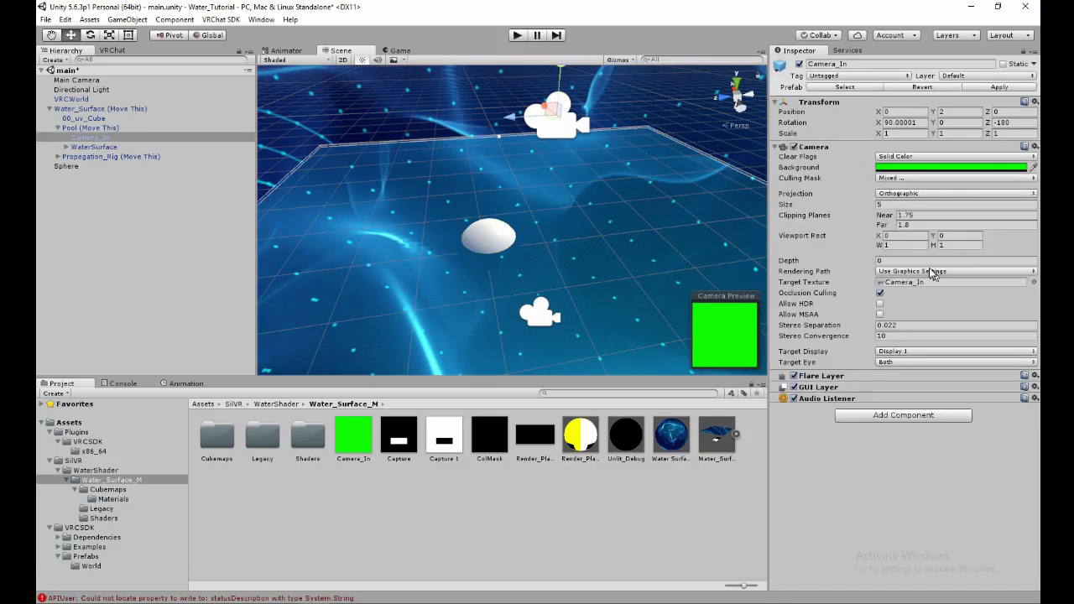
left_click(902, 178)
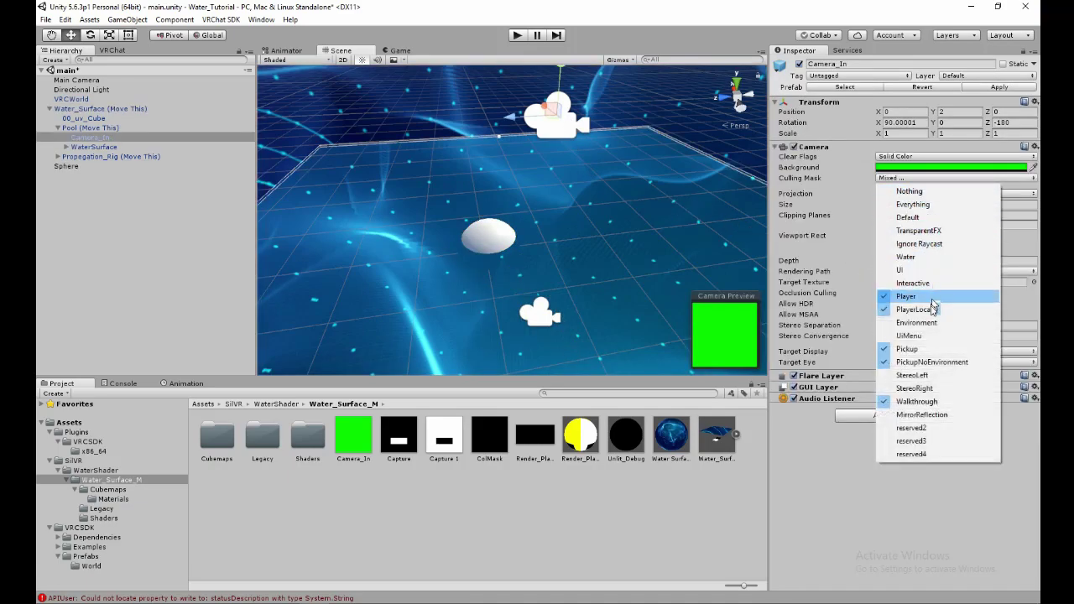
left_click(889, 515)
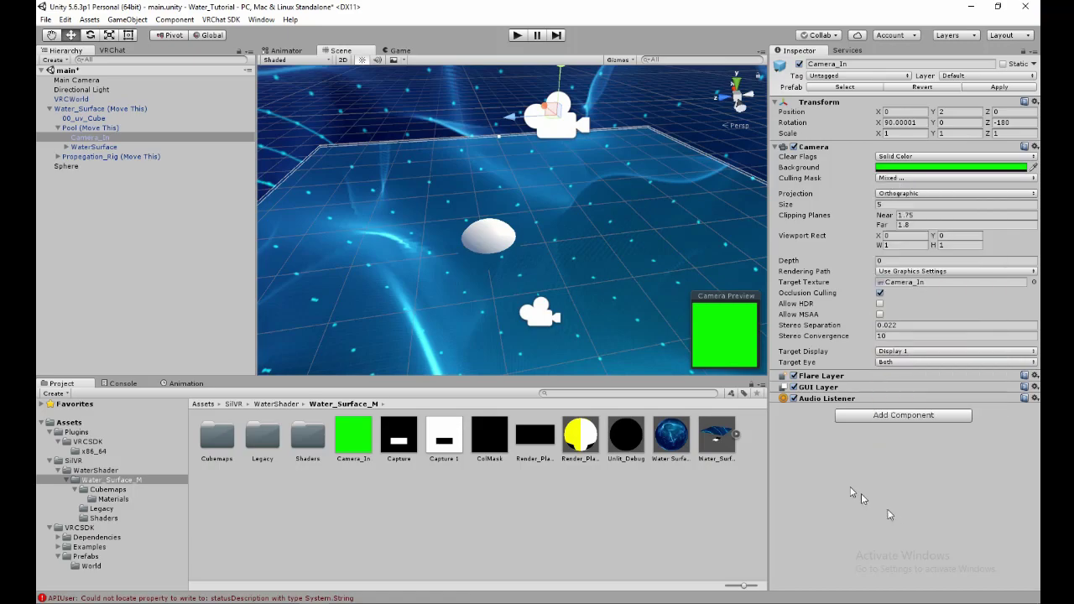
Assign the sphere to the Walkthrough layer and move it through the water to about X -0.024, Z 0.656 to test the ripples.
left_click(493, 238)
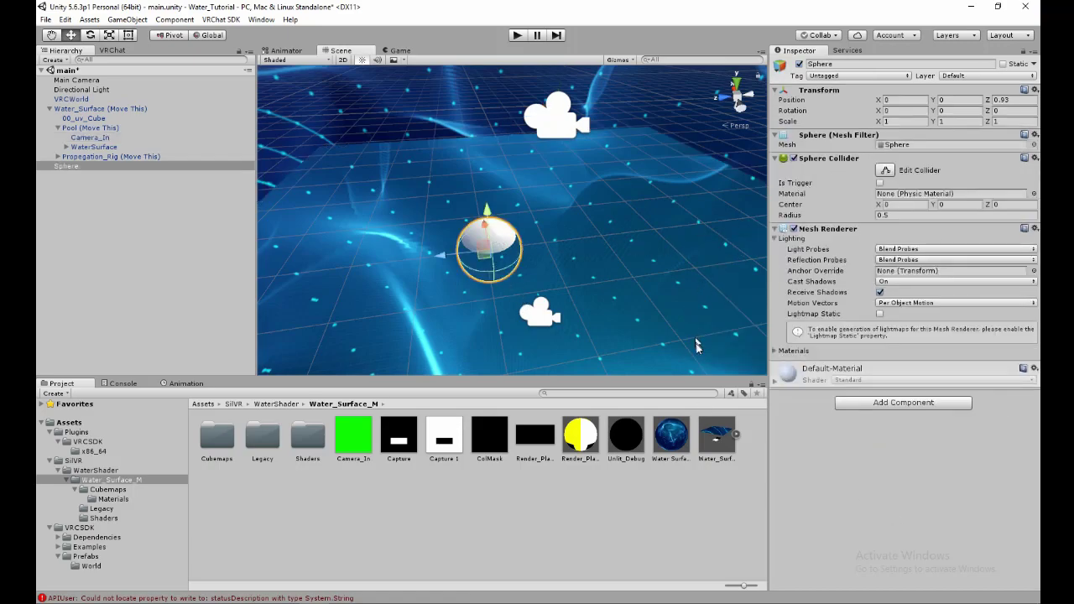
left_click(606, 232)
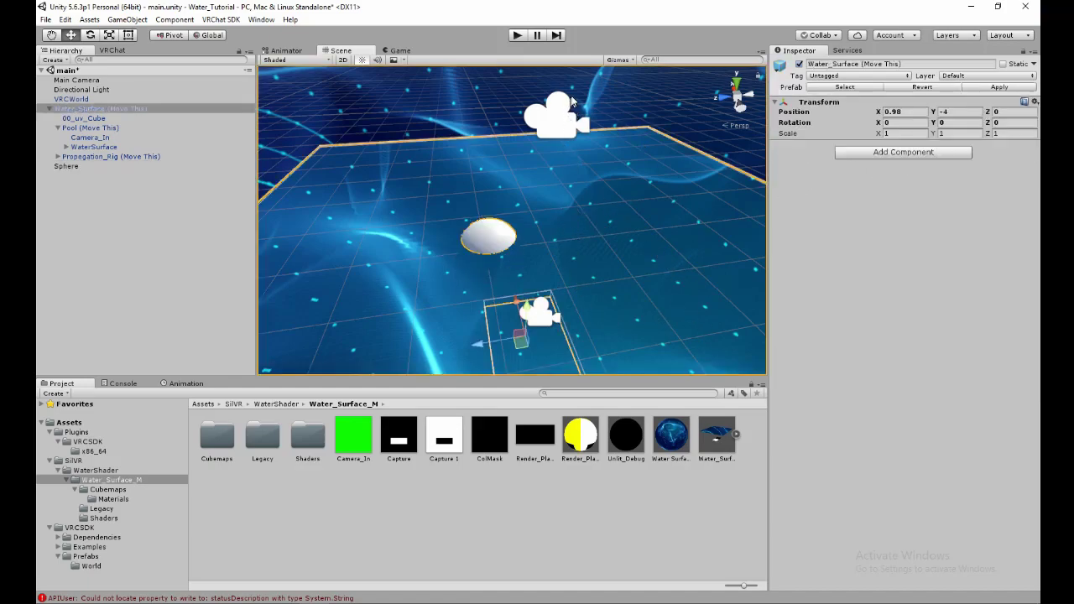
left_click(492, 228)
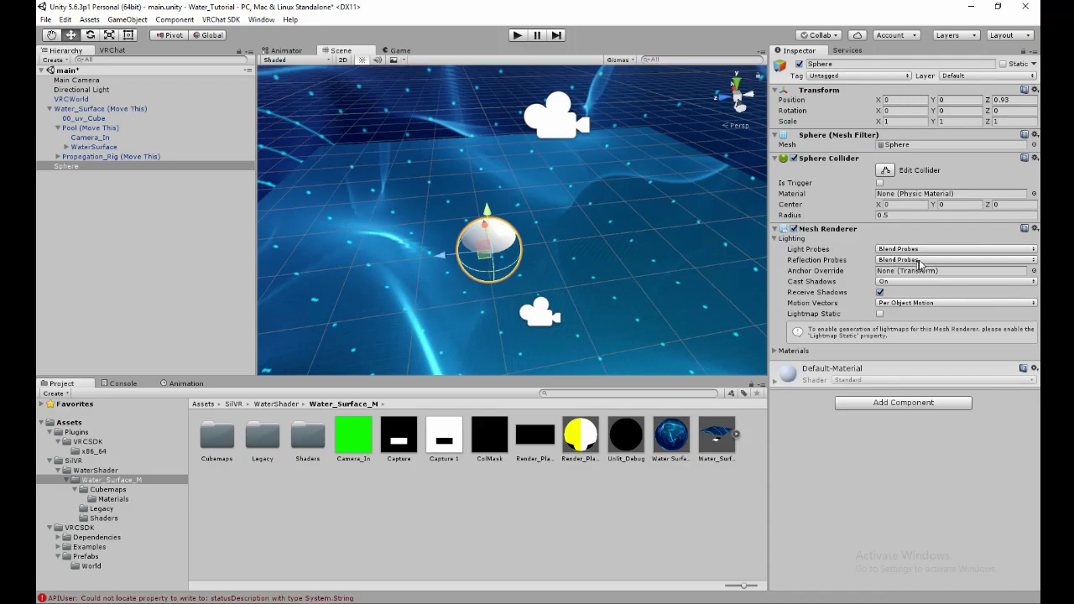
left_click(983, 77)
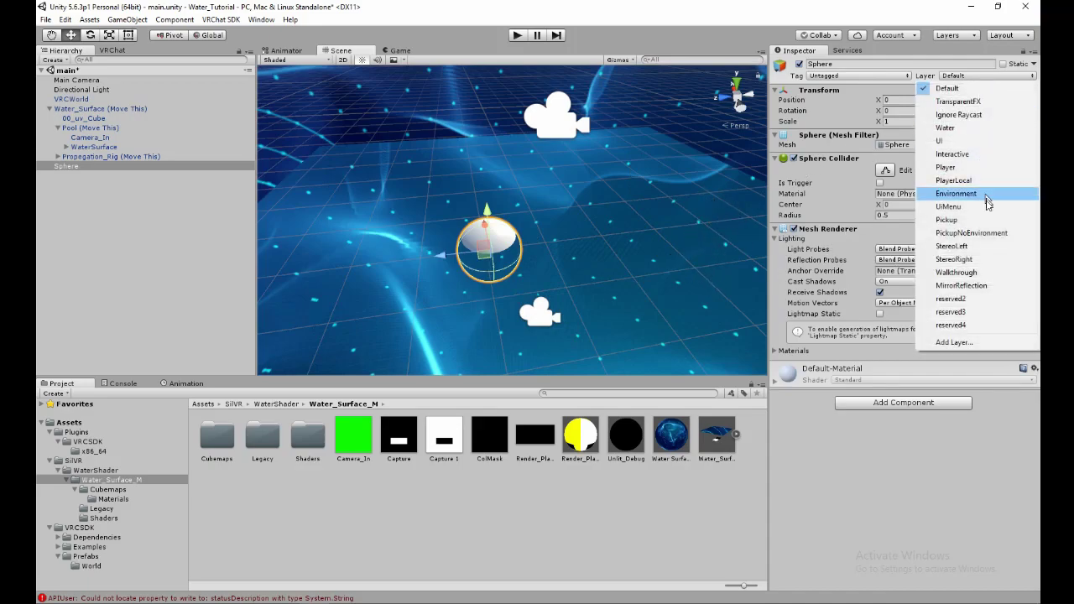
left_click(971, 278)
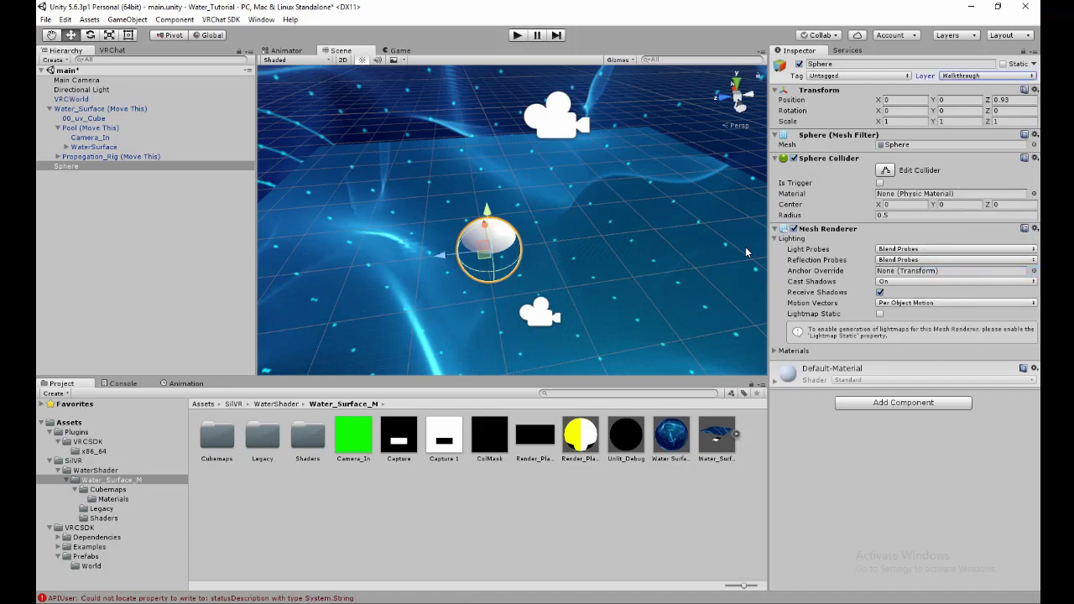
left_click_drag(446, 263, 502, 267)
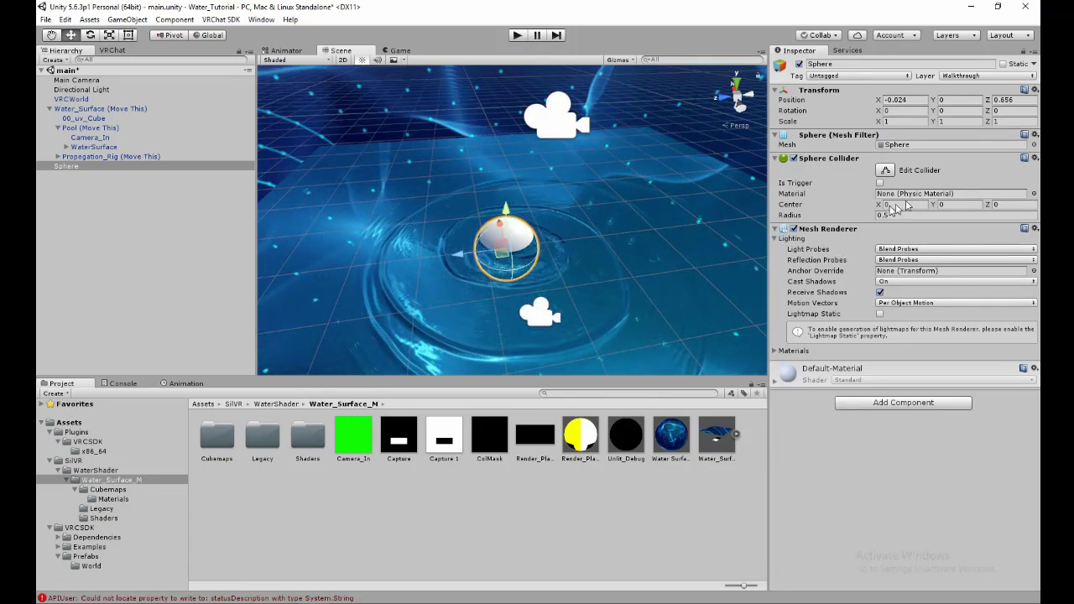
Remove the Sphere Collider component from the sphere.
left_click(1034, 158)
left_click(989, 174)
left_click(1035, 158)
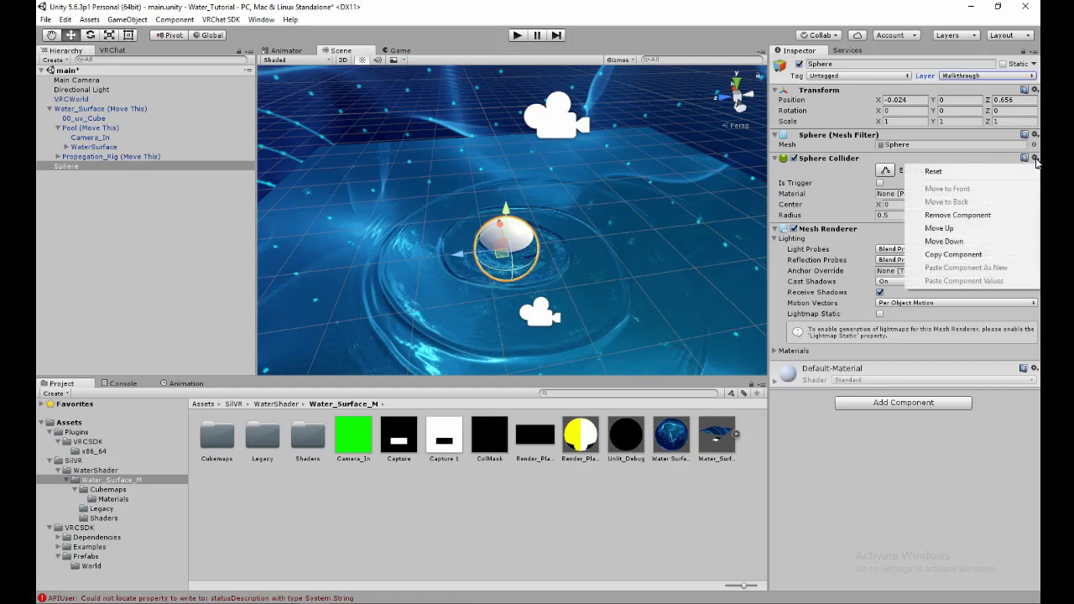
left_click(980, 214)
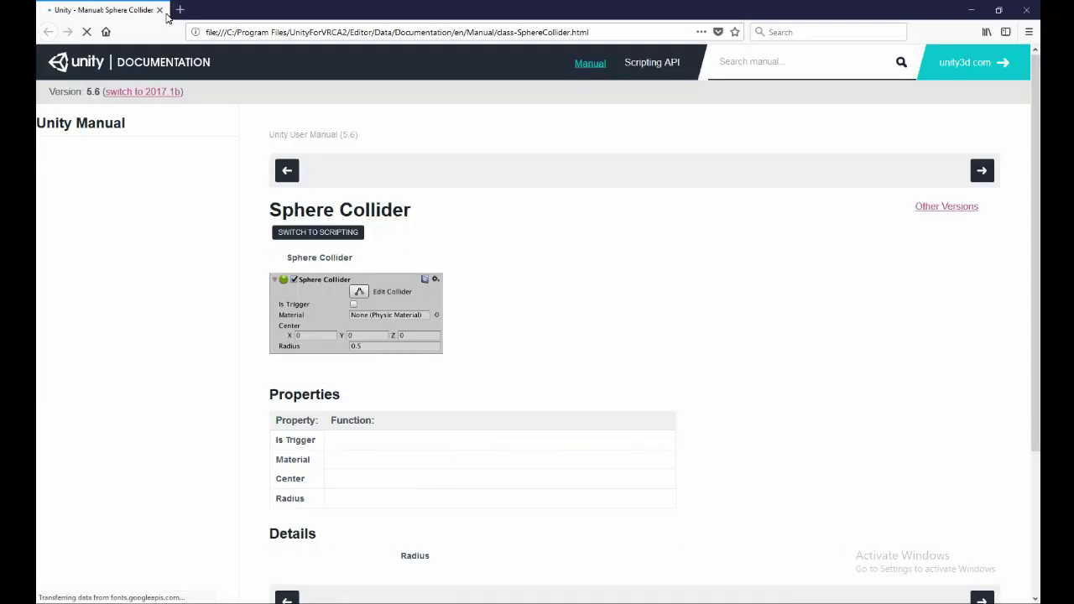
Close the Sphere Collider manual page and move the sphere through the water to about X 2.32, Y -0.05, Z 2.85.
left_click(159, 11)
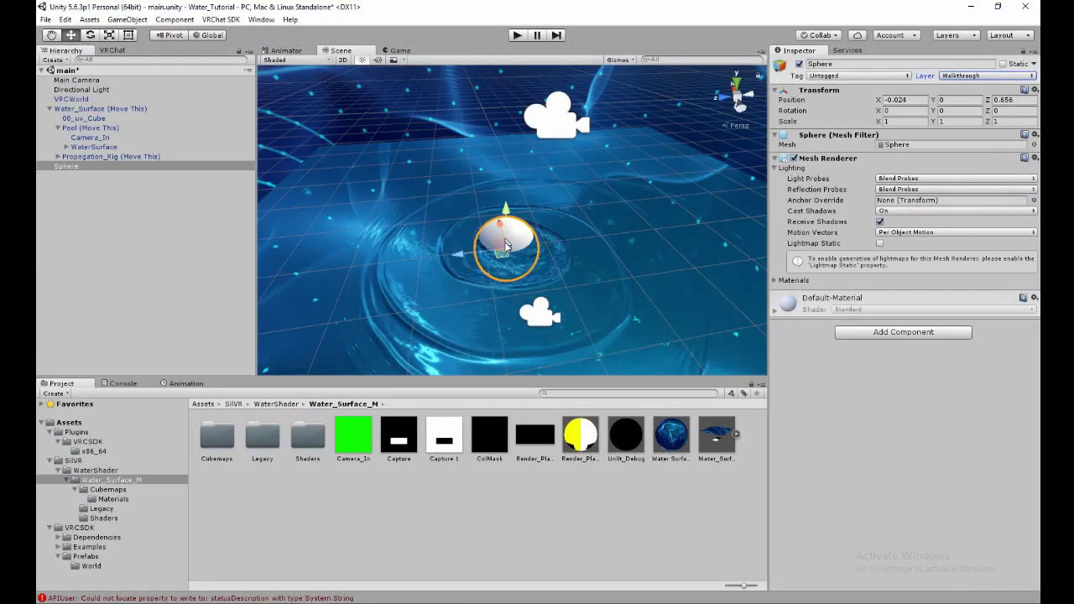
left_click_drag(506, 258, 500, 363)
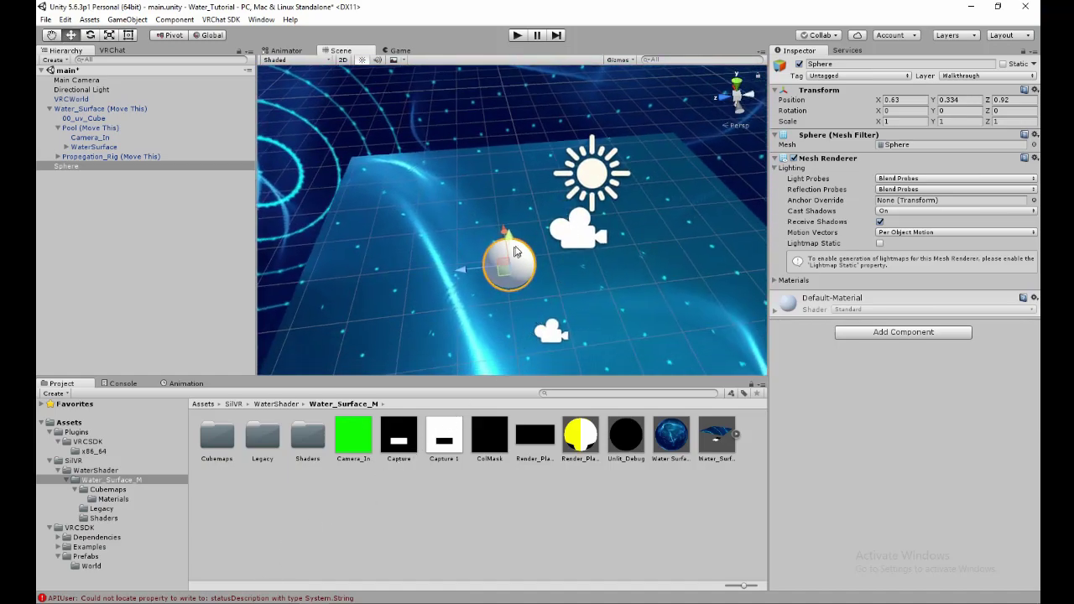
left_click_drag(507, 273, 536, 243)
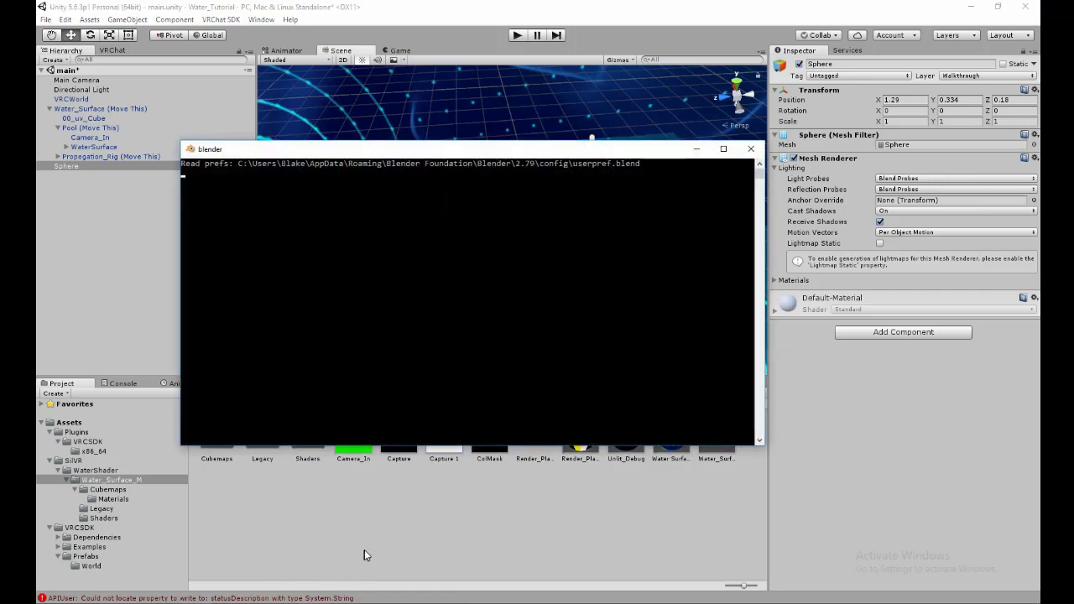
left_click(367, 553)
left_click(530, 249)
mouse_move(539, 212)
left_mouse_down()
mouse_move(532, 257)
mouse_move(497, 229)
mouse_move(445, 220)
mouse_move(390, 254)
mouse_move(416, 323)
mouse_move(533, 404)
mouse_move(732, 347)
mouse_move(721, 262)
mouse_move(656, 220)
mouse_move(564, 195)
mouse_move(439, 194)
mouse_move(382, 292)
mouse_move(426, 355)
mouse_move(565, 361)
mouse_move(655, 301)
mouse_move(622, 256)
mouse_move(458, 249)
mouse_move(421, 225)
left_mouse_up()
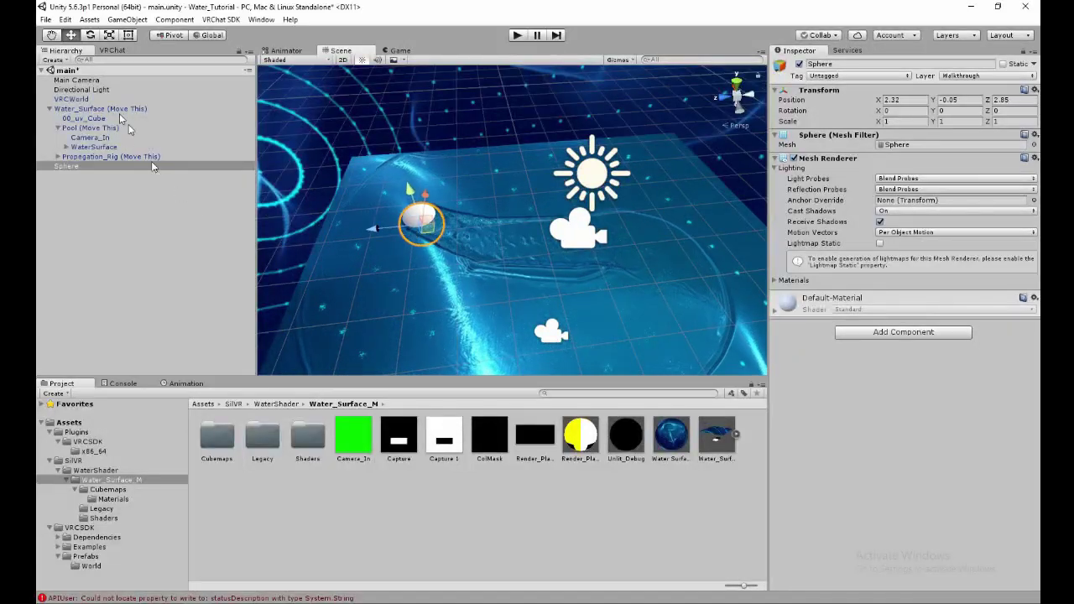
Add a cube to the scene, lower it to about Y 0.08 and assign it to the Walkthrough layer.
left_click(62, 60)
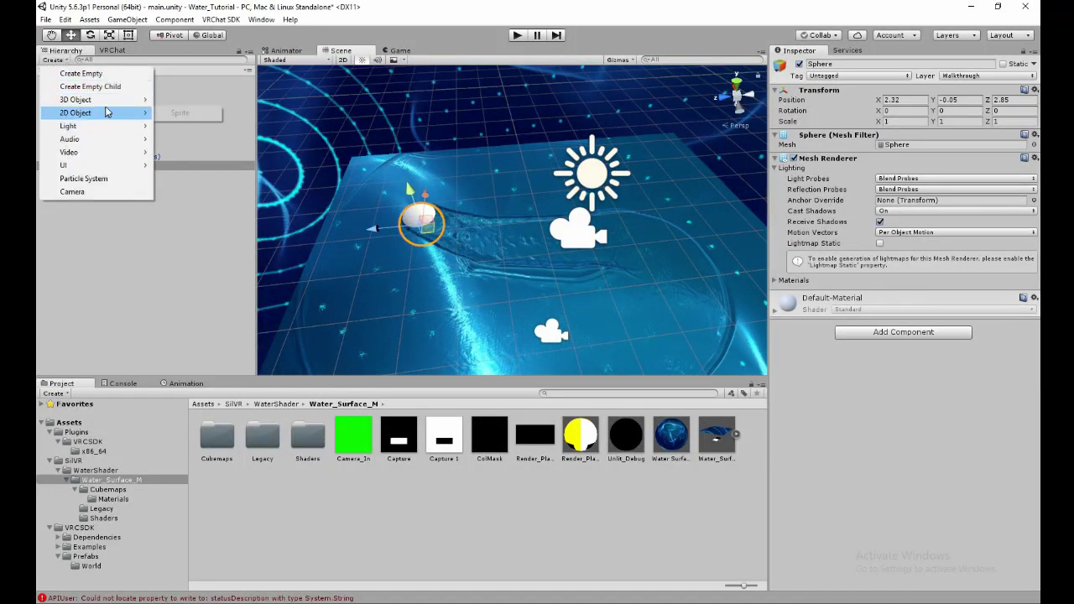
mouse_move(107, 99)
left_click(193, 100)
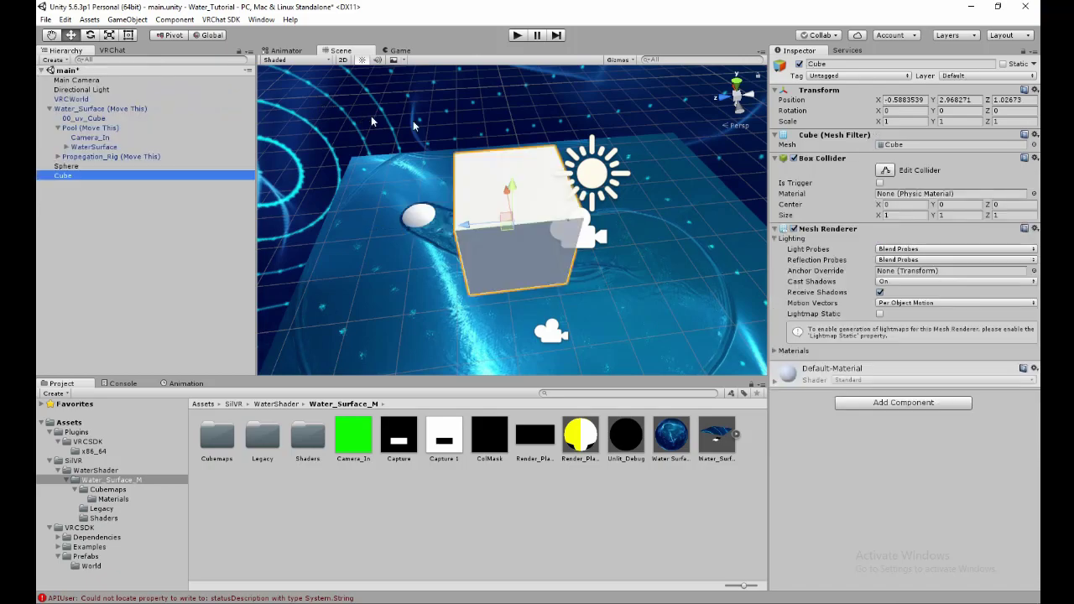
left_click_drag(522, 185, 517, 339)
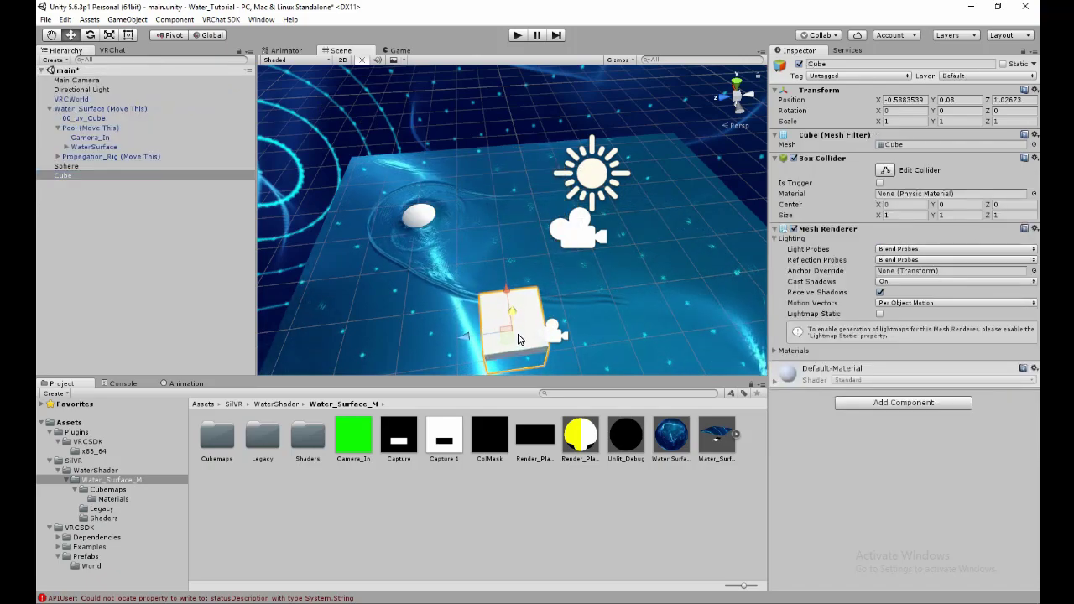
left_click(1011, 81)
left_click(976, 277)
Test the ripples with the cube at about Z 0.429 and an X rotation of about 52.743, and delete the cube.
left_click_drag(638, 344, 549, 265, "alt")
scroll(545, 259, "up", 3)
left_click_drag(461, 263, 401, 261)
left_click_drag(554, 240, 627, 101, "alt")
scroll(537, 137, "up", 2)
key("e")
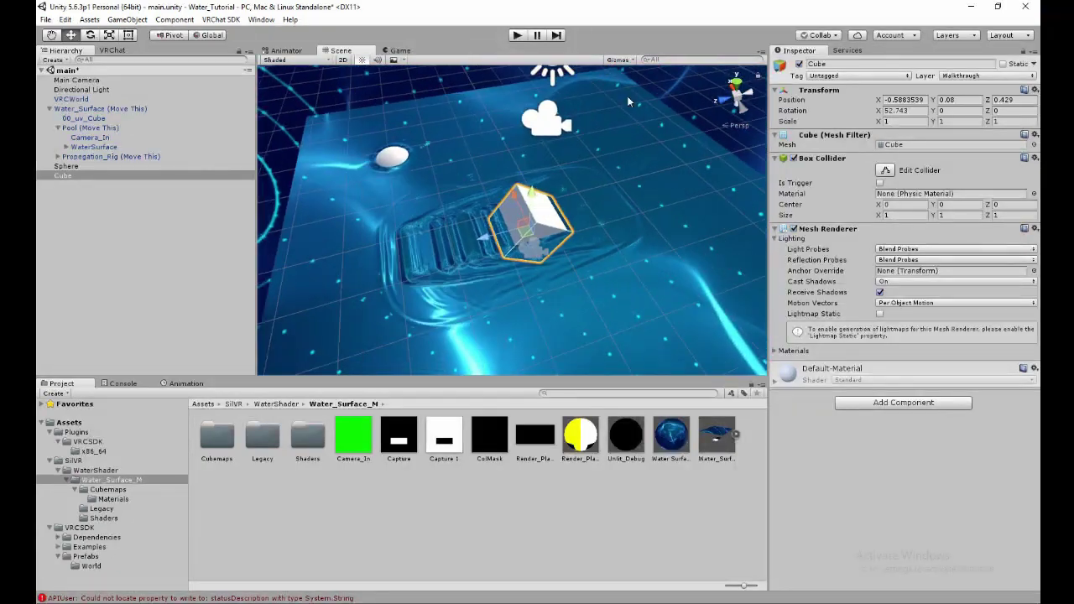
right_click(118, 185)
left_click(185, 247)
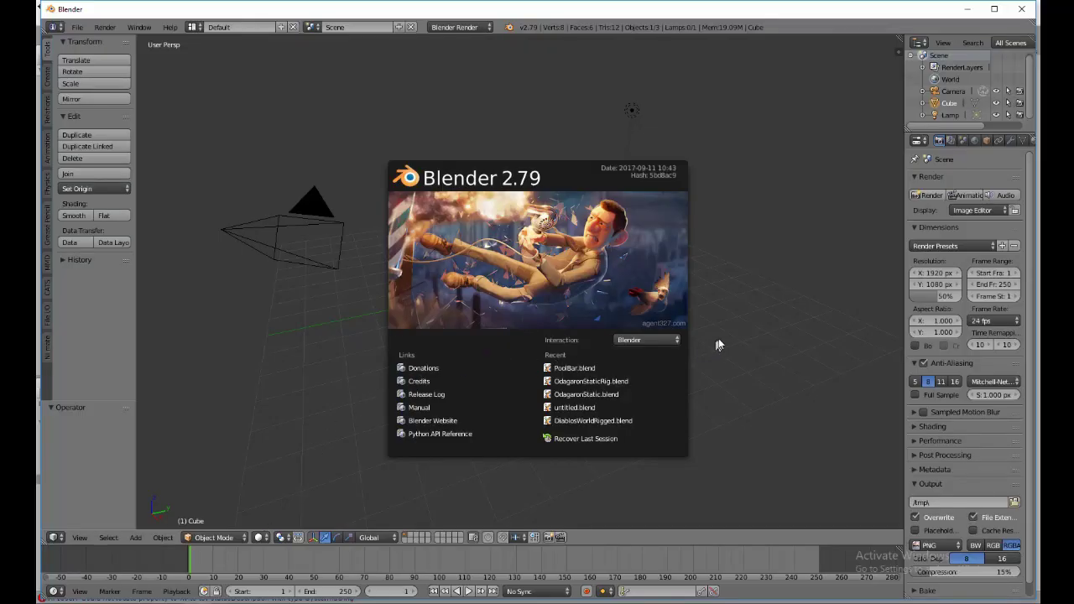
Switch to Blender, enter Edit Mode on the default cube and duplicate its mesh in place.
left_click(719, 344)
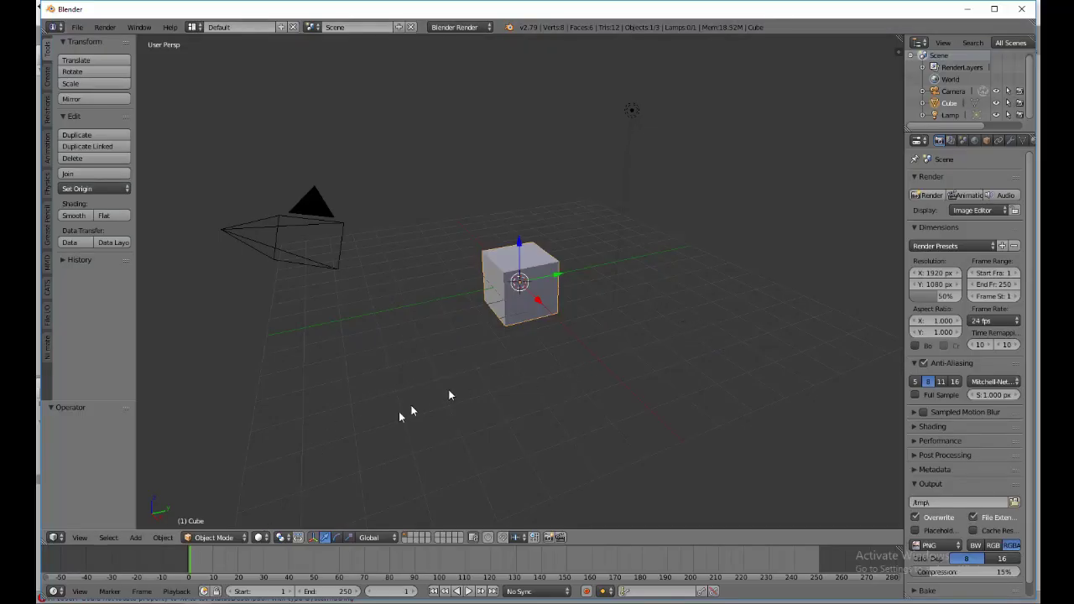
left_click(214, 537)
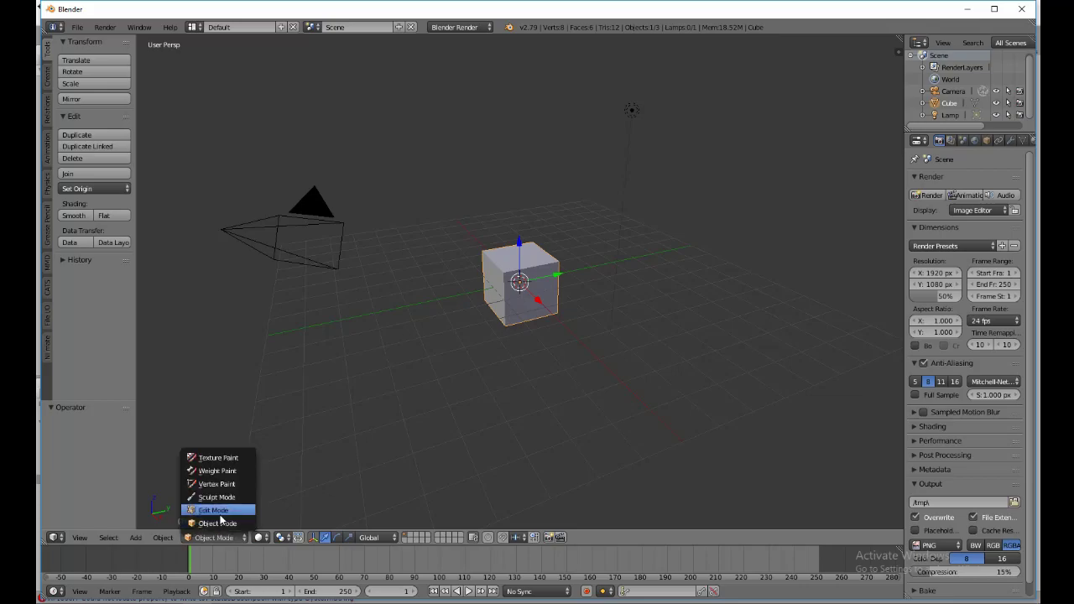
left_click(220, 512)
left_click(77, 313)
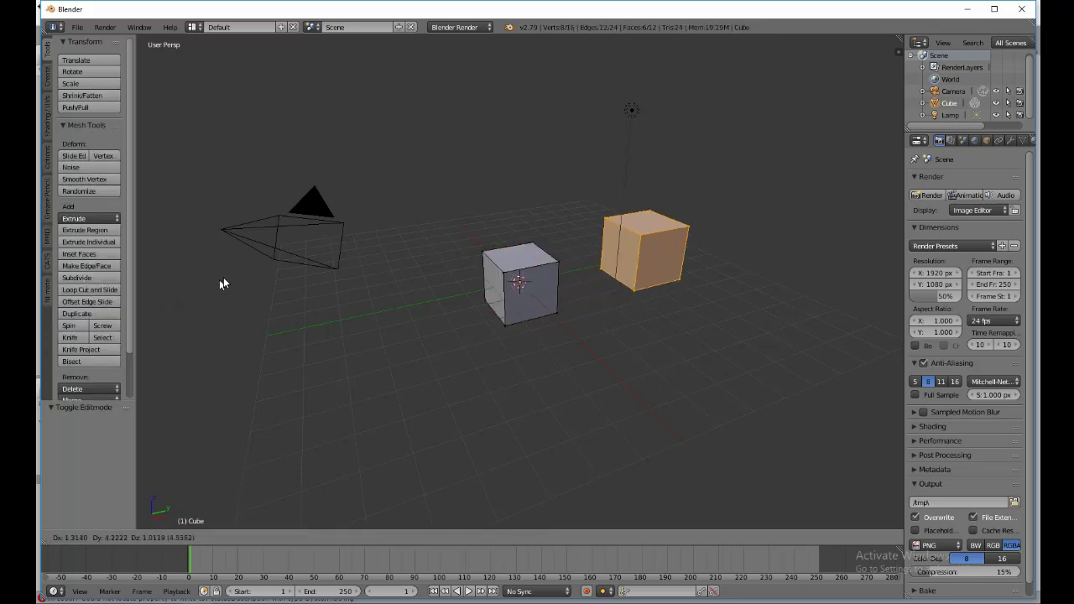
key("z")
key("Escape")
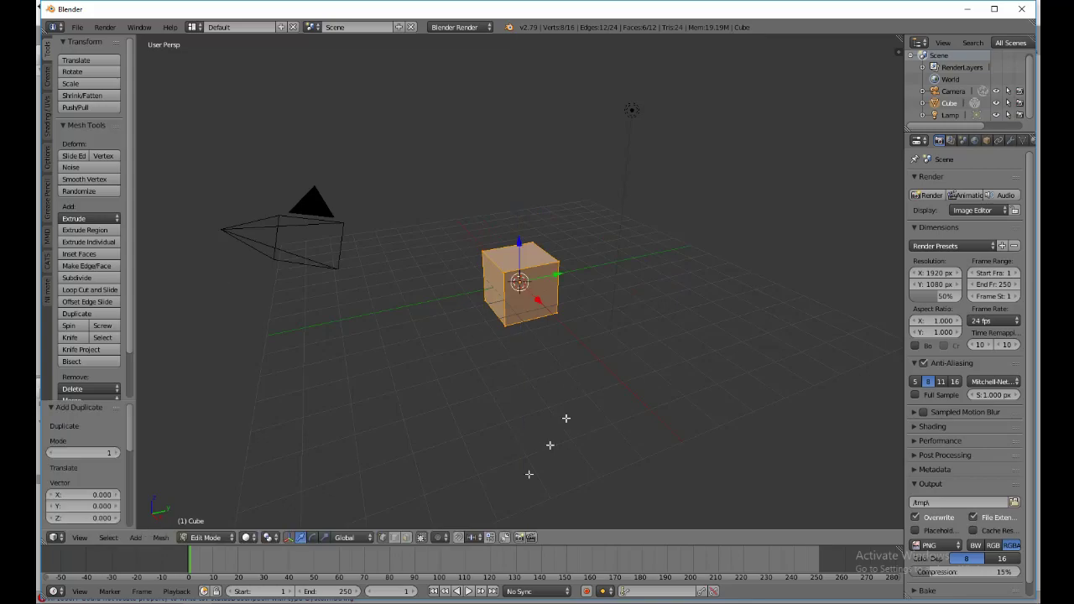
Flip the normals of the duplicated cube mesh and deselect it.
left_click(159, 538)
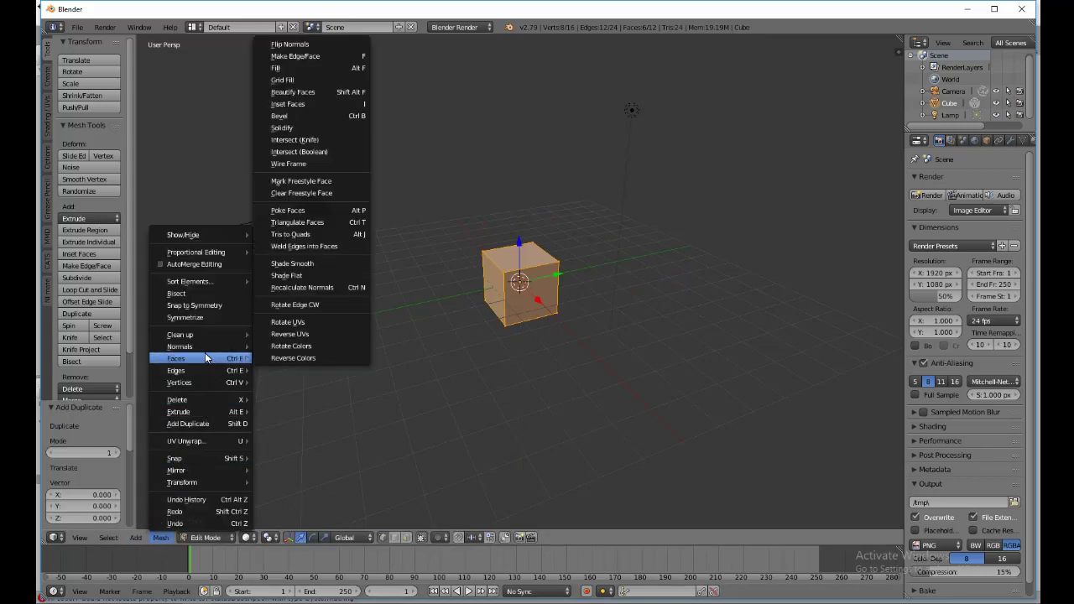
mouse_move(200, 352)
left_click(300, 375)
key("a")
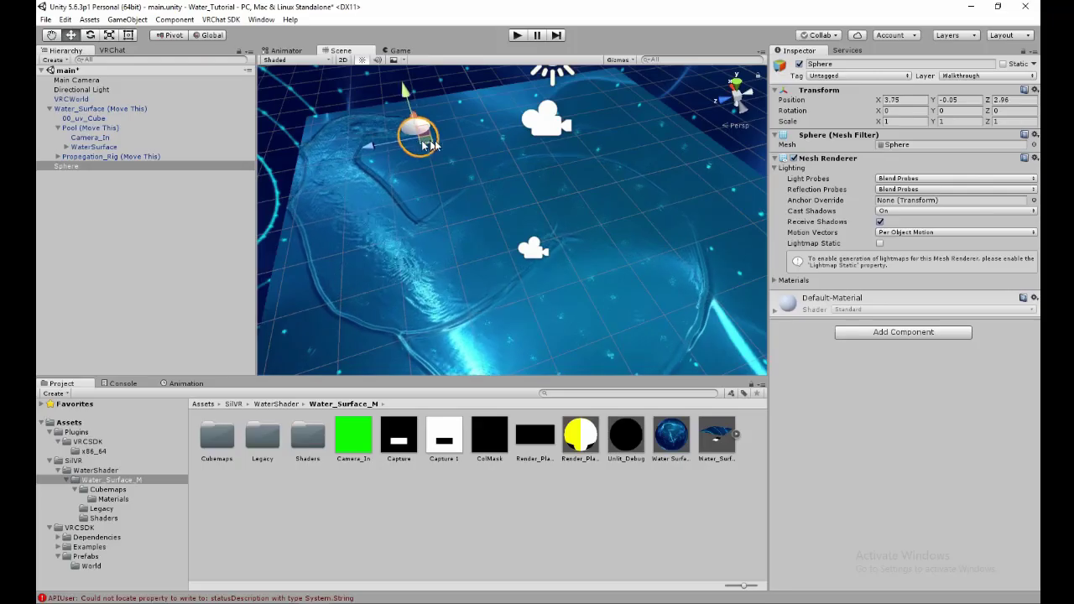
In Unity, move the sphere through the water via about X -0.97, Z 2.08 toward the pool's middle, checking its available layers.
mouse_move(420, 134)
left_mouse_down()
mouse_move(570, 247)
mouse_move(679, 184)
mouse_move(669, 159)
mouse_move(554, 237)
mouse_move(404, 300)
mouse_move(321, 240)
mouse_move(702, 236)
mouse_move(681, 170)
mouse_move(514, 195)
mouse_move(526, 292)
mouse_move(351, 283)
mouse_move(363, 243)
mouse_move(585, 237)
mouse_move(680, 172)
mouse_move(579, 147)
mouse_move(616, 265)
mouse_move(662, 180)
mouse_move(556, 114)
mouse_move(531, 239)
mouse_move(489, 136)
mouse_move(464, 269)
left_mouse_up()
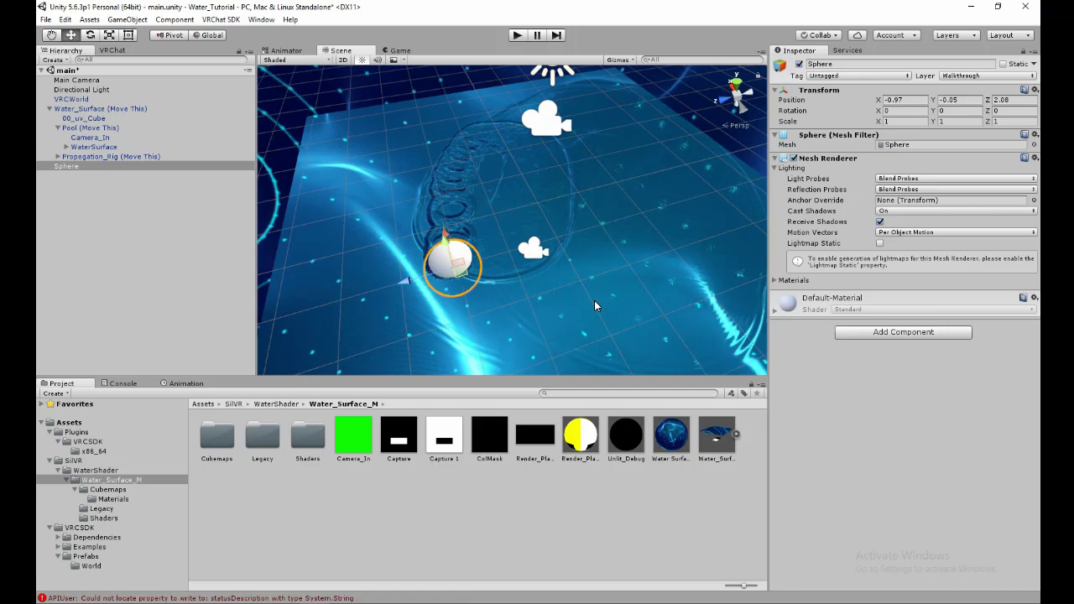
left_click(995, 75)
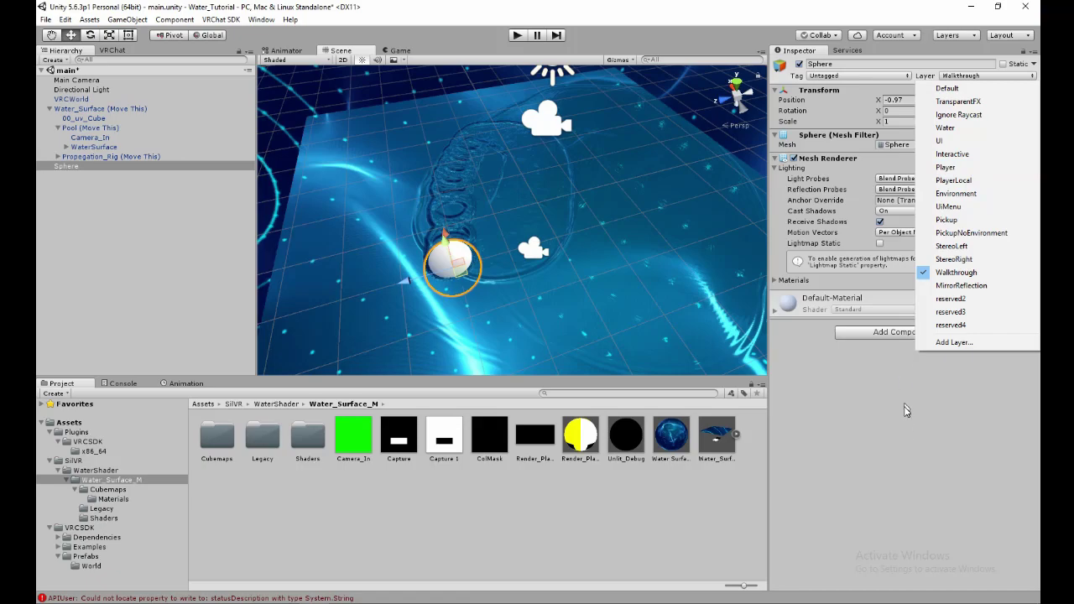
left_click(907, 189)
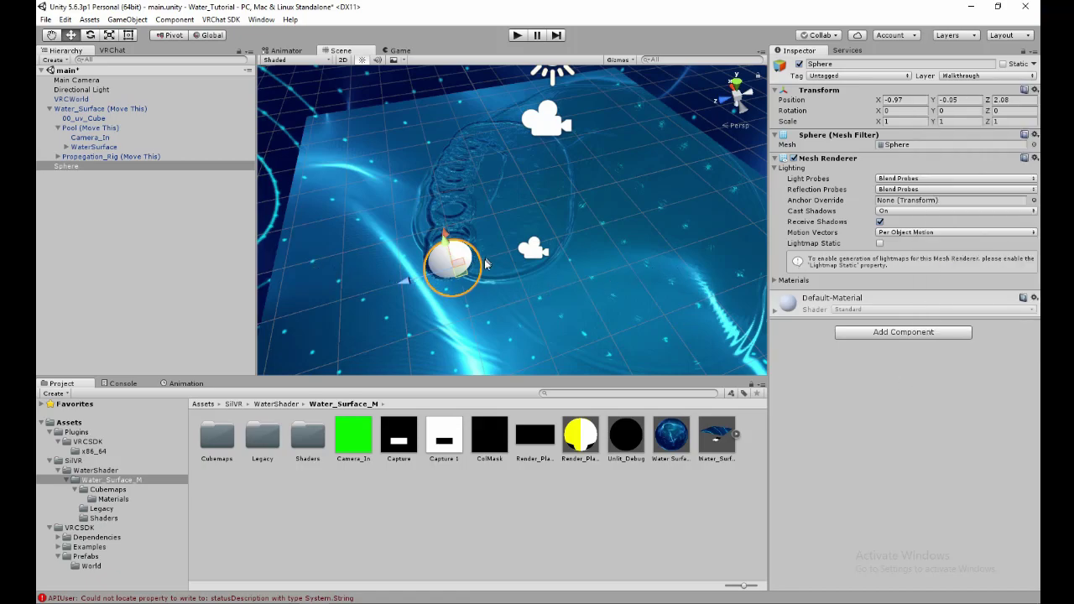
mouse_move(467, 273)
left_mouse_down()
mouse_move(553, 309)
mouse_move(618, 298)
mouse_move(639, 241)
mouse_move(590, 188)
mouse_move(556, 171)
mouse_move(471, 172)
mouse_move(436, 287)
mouse_move(590, 339)
mouse_move(633, 218)
mouse_move(440, 239)
mouse_move(435, 172)
mouse_move(626, 235)
mouse_move(666, 155)
mouse_move(581, 127)
mouse_move(562, 244)
mouse_move(650, 264)
mouse_move(603, 156)
mouse_move(475, 290)
mouse_move(393, 296)
mouse_move(398, 205)
mouse_move(557, 205)
left_mouse_up()
Delete the existing VRChat_2018-01-11_22-25-57-034 cubemap texture from the Cubemaps folder.
double_click(217, 437)
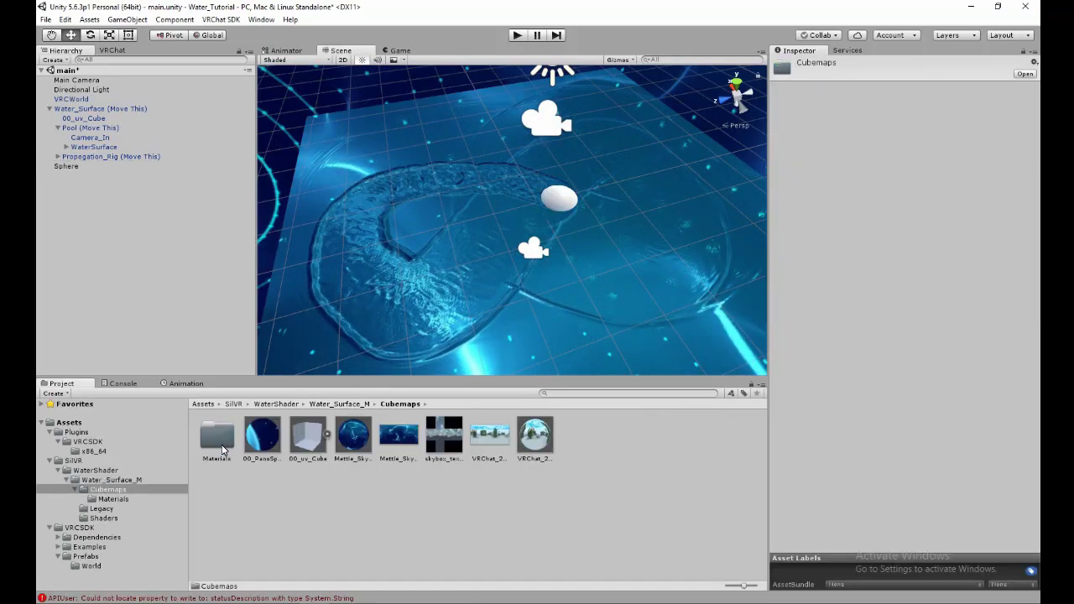
right_click(527, 438)
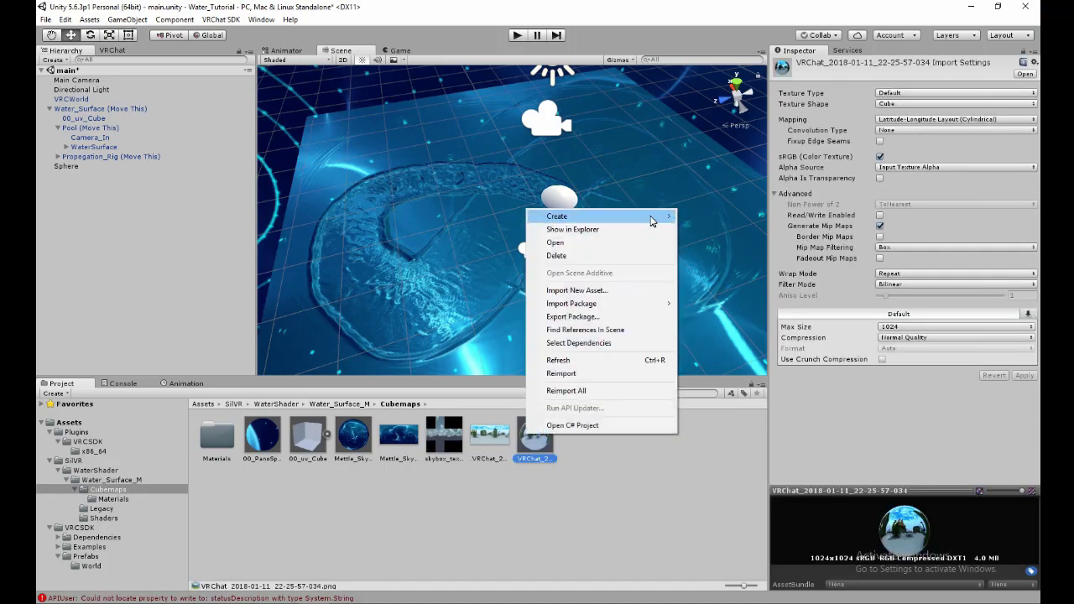
left_click(571, 251)
left_click(626, 330)
Assign the VRChat_2018-01-11_22-25-57-033 panorama as the MainTex of the 00_PanoSphere material.
left_click(495, 448)
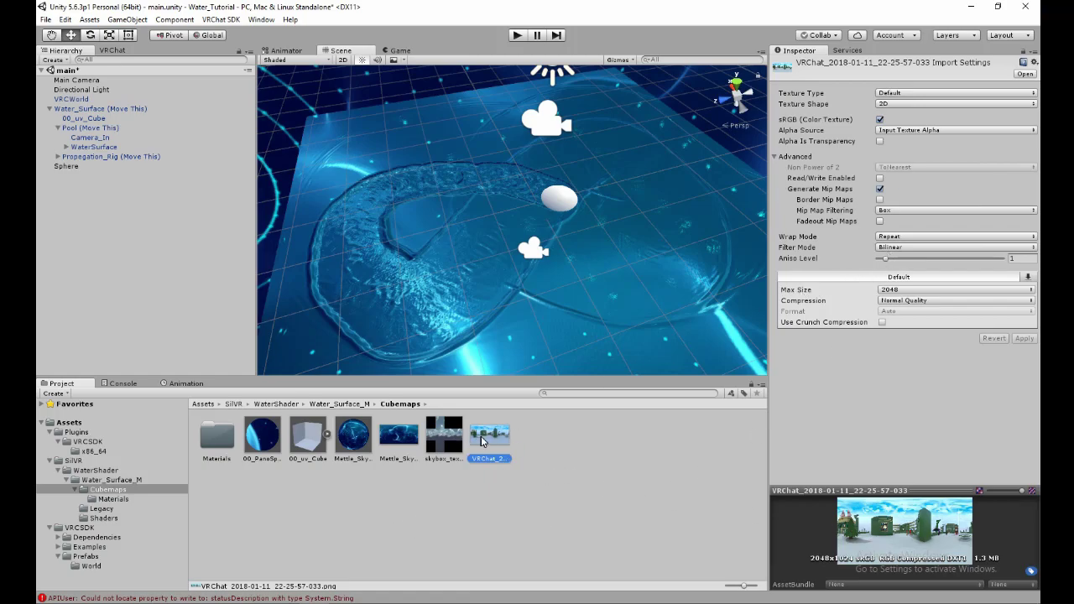
left_click(262, 437)
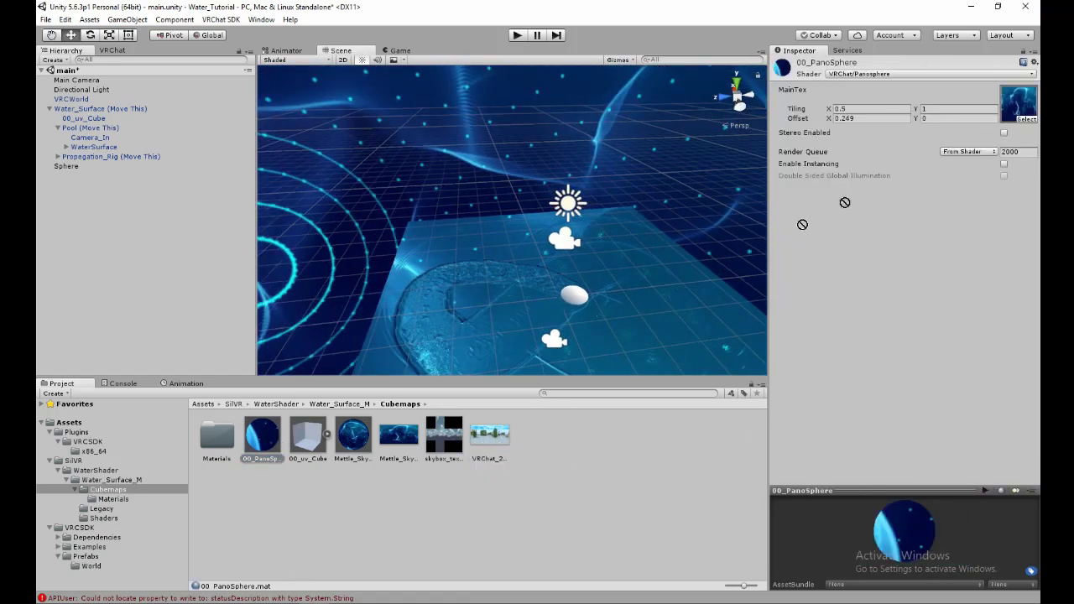
left_click_drag(844, 202, 1018, 103)
Duplicate the VRChat panorama and apply Texture Shape Cube, Latitude-Longitude Layout (Cylindrical) mapping and Max Size 1024 to the copy.
left_click(485, 450)
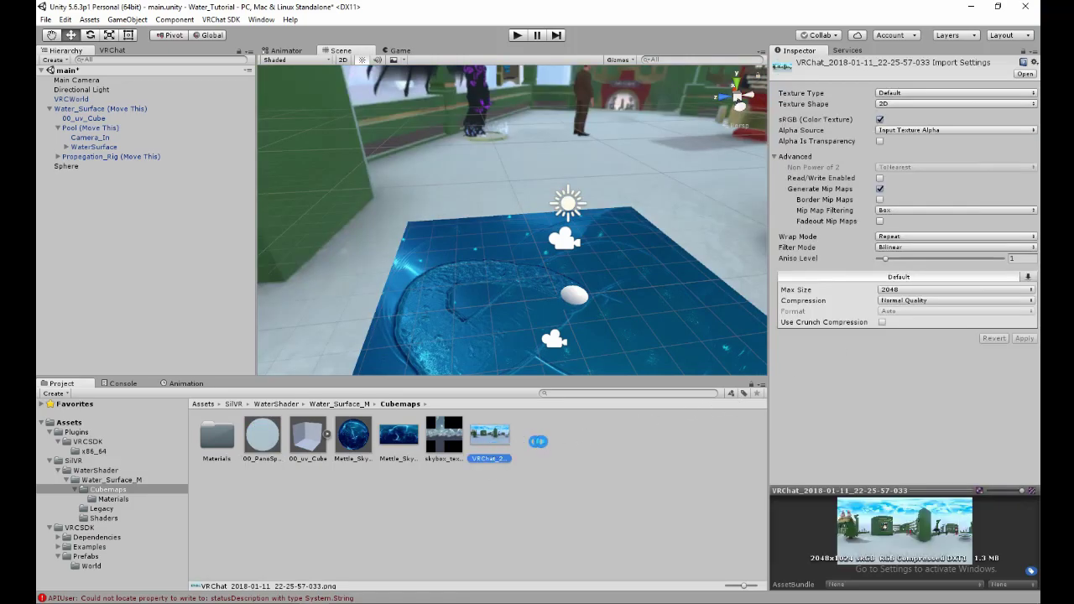
left_click(906, 104)
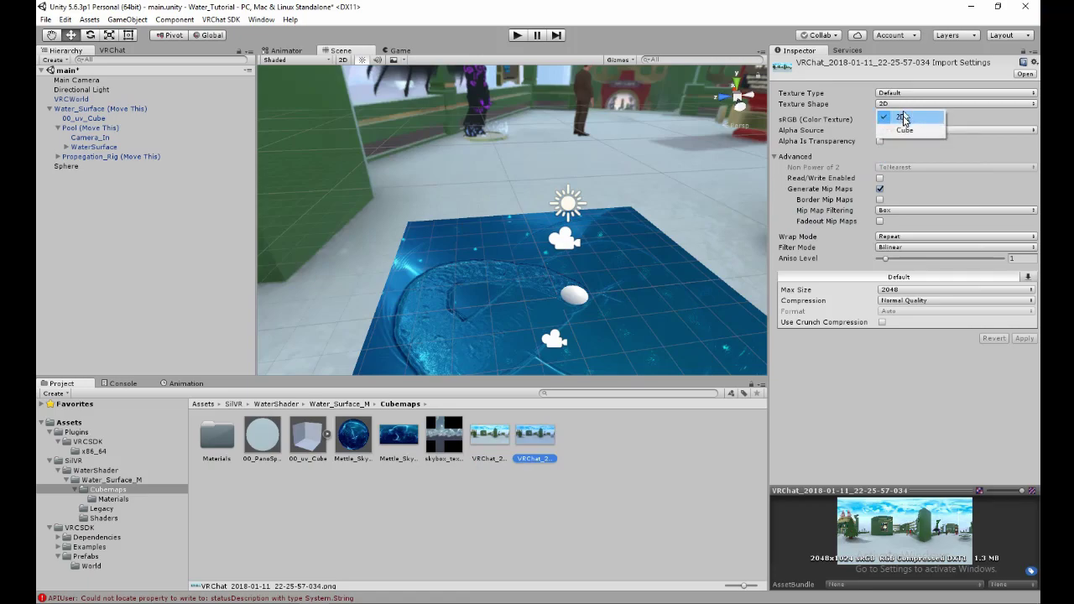
left_click(907, 116)
left_click(911, 120)
left_click(923, 159)
left_click(906, 326)
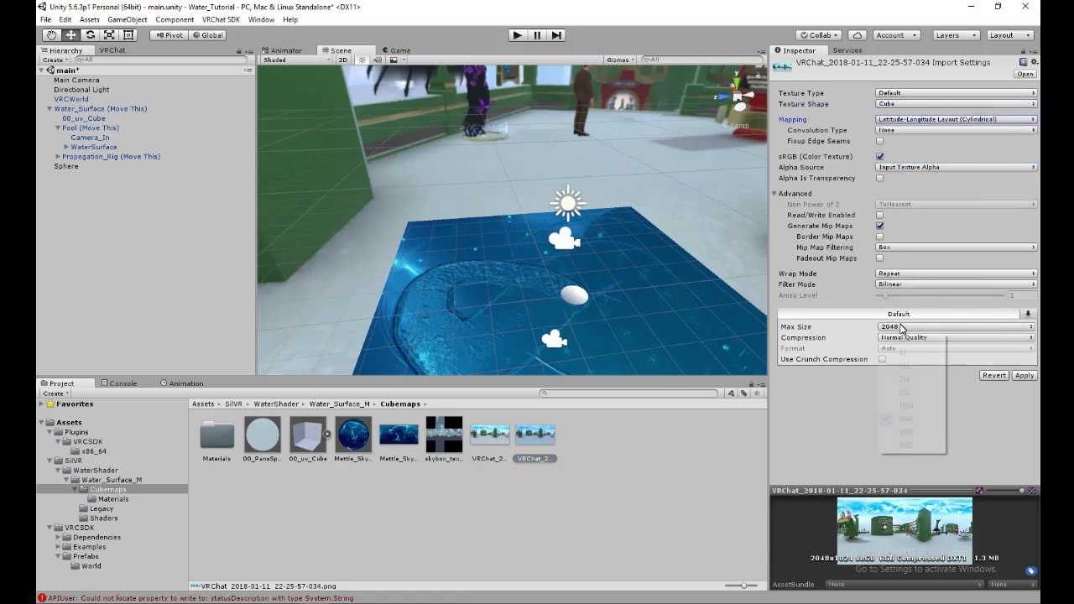
left_click(911, 401)
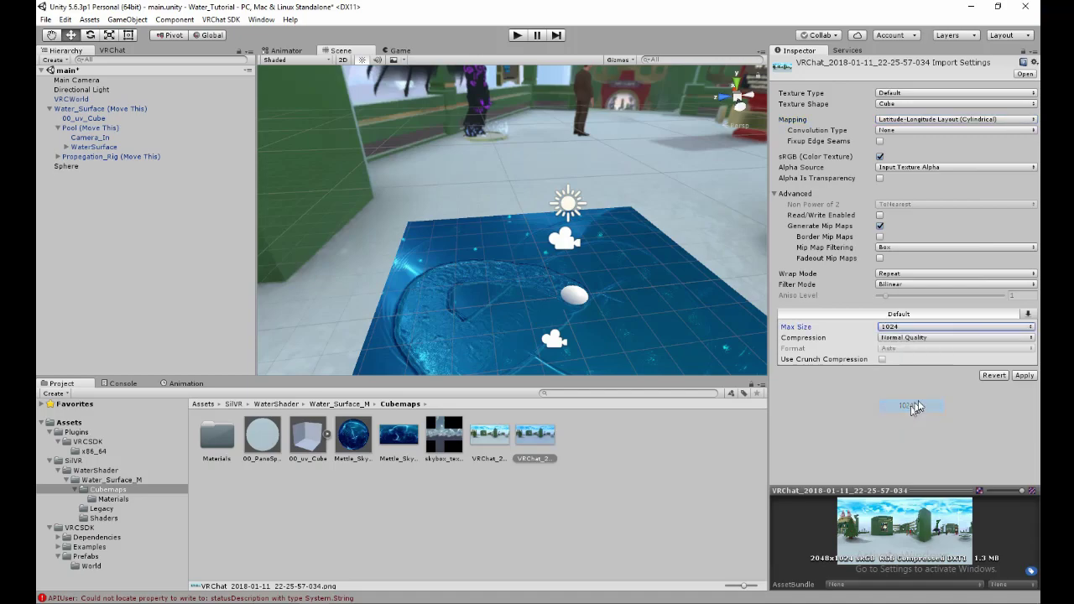
left_click(1024, 376)
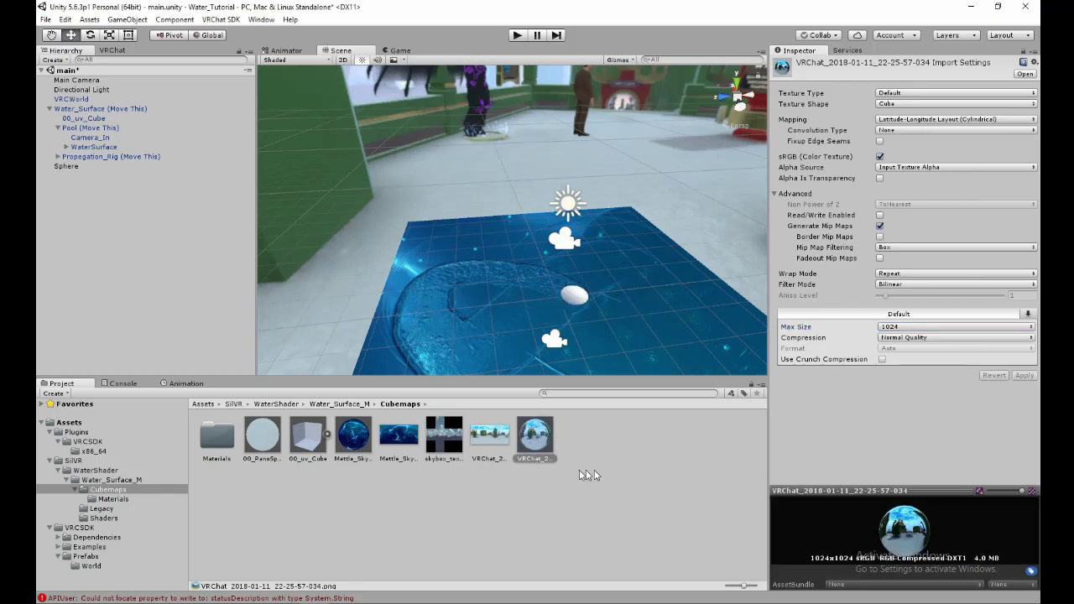
Set the Cubemap of the Water Surface material in the Water_Surface_M folder to VRChat_2018-01-11_22-25-57-034.
left_click(356, 405)
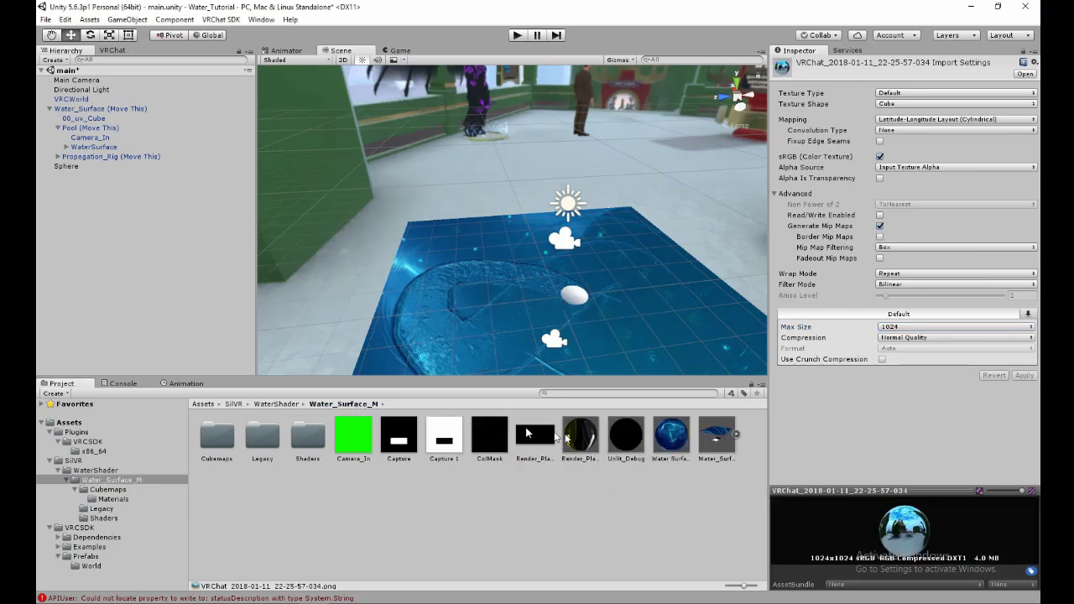
left_click(684, 440)
left_click(1025, 161)
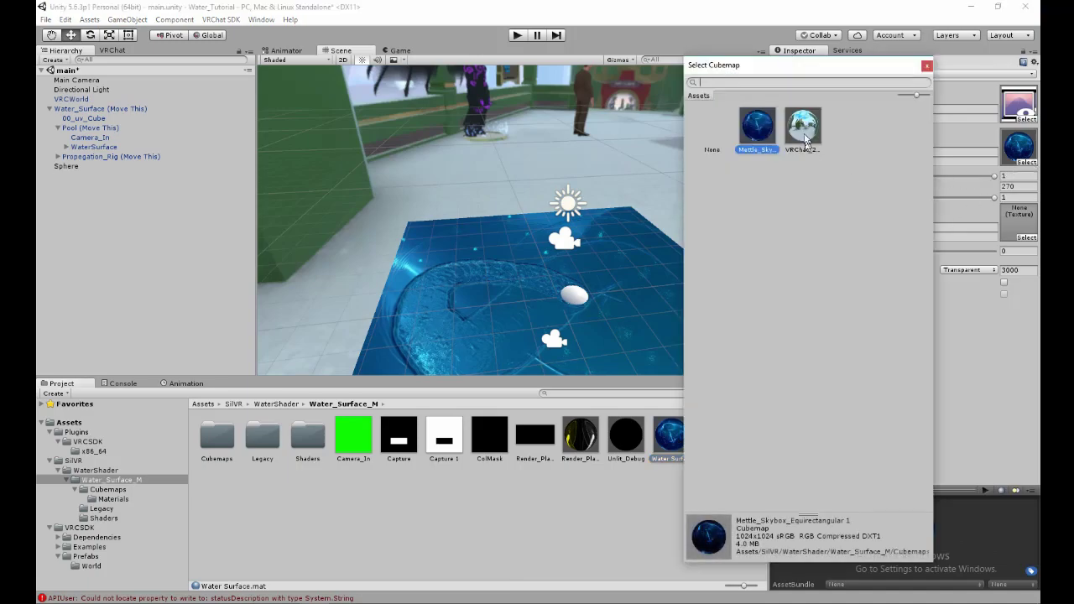
left_click(802, 127)
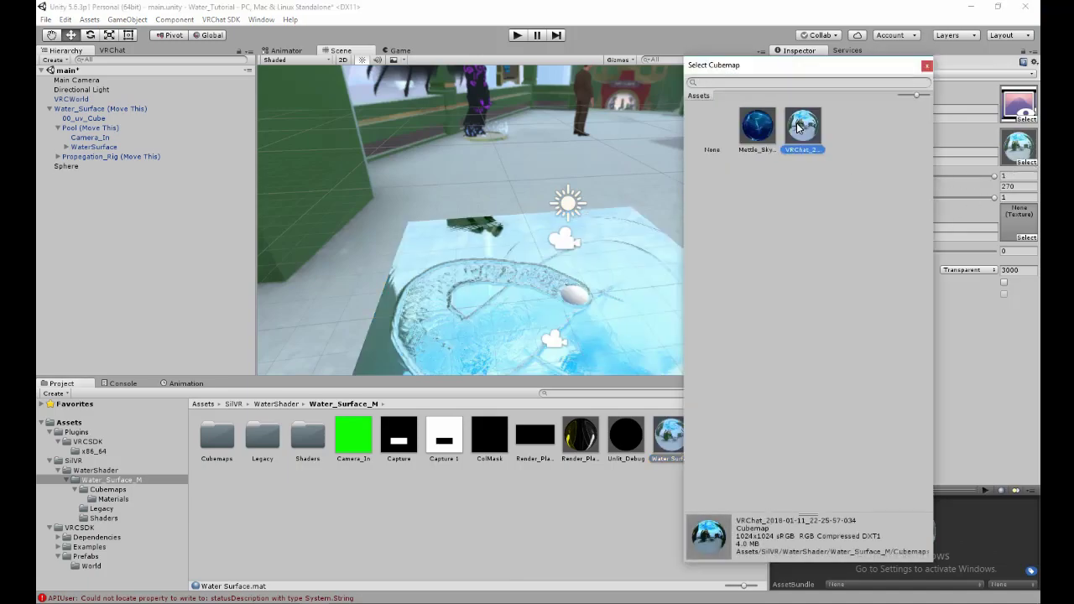
left_click(926, 67)
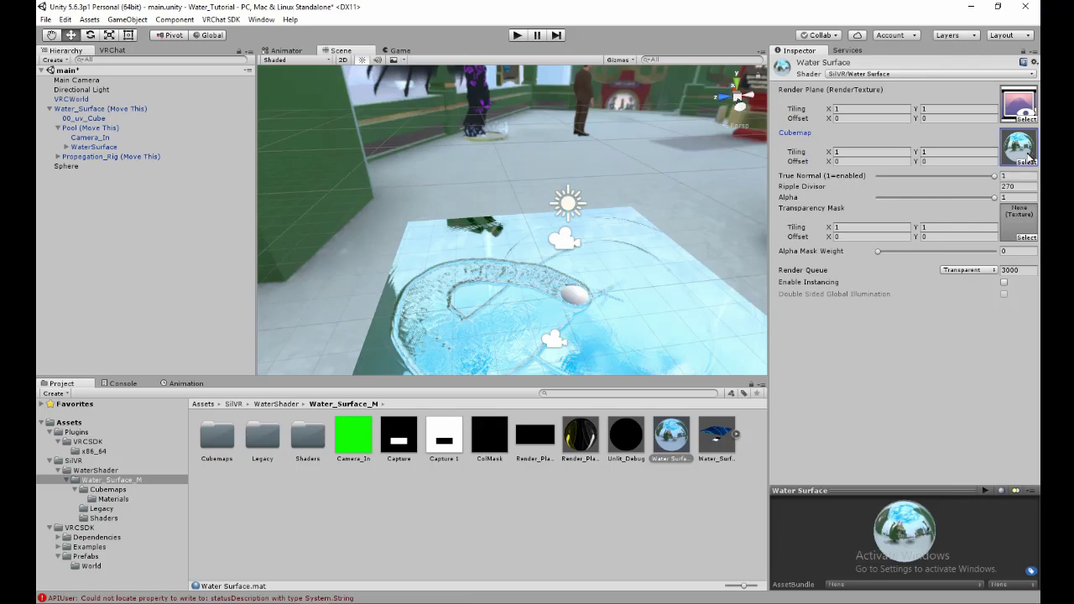
Move the sphere through the water to about X -0.01, Z 0.26 to check the ripples against the new reflections.
left_click(579, 296)
mouse_move(593, 326)
left_mouse_down()
mouse_move(667, 299)
mouse_move(622, 273)
mouse_move(512, 266)
mouse_move(466, 277)
mouse_move(488, 347)
mouse_move(636, 369)
mouse_move(665, 286)
mouse_move(638, 261)
mouse_move(573, 253)
mouse_move(493, 308)
mouse_move(442, 318)
mouse_move(430, 256)
mouse_move(536, 243)
mouse_move(650, 334)
mouse_move(640, 288)
mouse_move(580, 262)
mouse_move(528, 268)
mouse_move(467, 284)
mouse_move(453, 330)
mouse_move(625, 386)
mouse_move(629, 318)
mouse_move(655, 330)
mouse_move(454, 234)
mouse_move(562, 295)
mouse_move(610, 297)
mouse_move(619, 262)
mouse_move(524, 202)
mouse_move(469, 184)
mouse_move(404, 187)
mouse_move(350, 209)
mouse_move(411, 256)
mouse_move(511, 294)
mouse_move(608, 303)
mouse_move(527, 225)
mouse_move(542, 241)
mouse_move(490, 209)
mouse_move(424, 205)
mouse_move(646, 263)
left_mouse_up()
key("f")
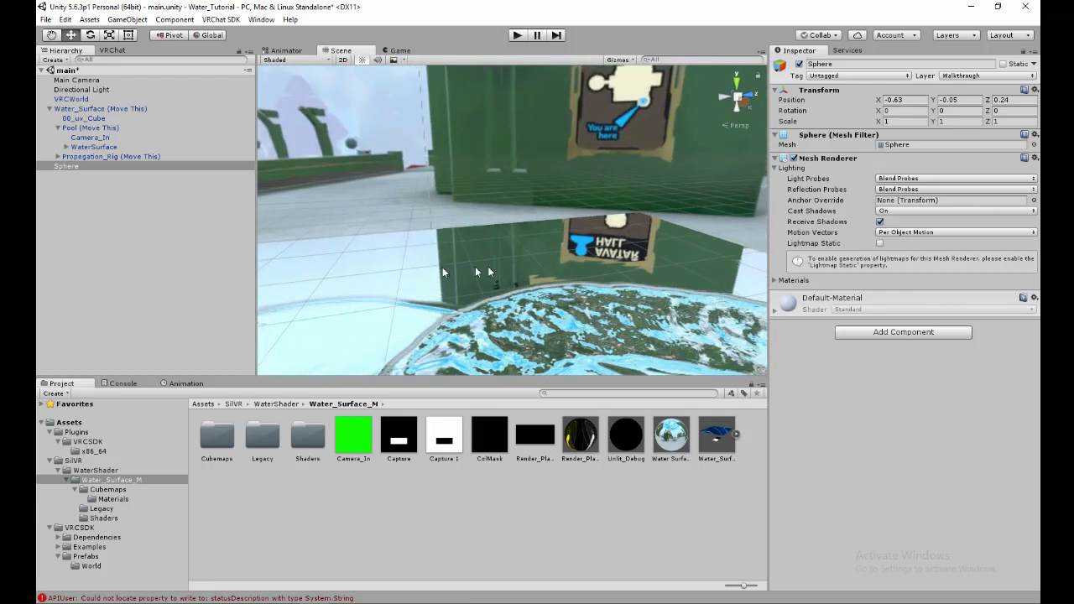
mouse_move(527, 267)
left_mouse_down()
mouse_move(481, 245)
mouse_move(392, 276)
mouse_move(520, 313)
mouse_move(515, 279)
left_mouse_up()
Set the Water Surface material's Cubemap to Mettle_Skybox_Equirectangular 1 for comparison.
left_click(672, 434)
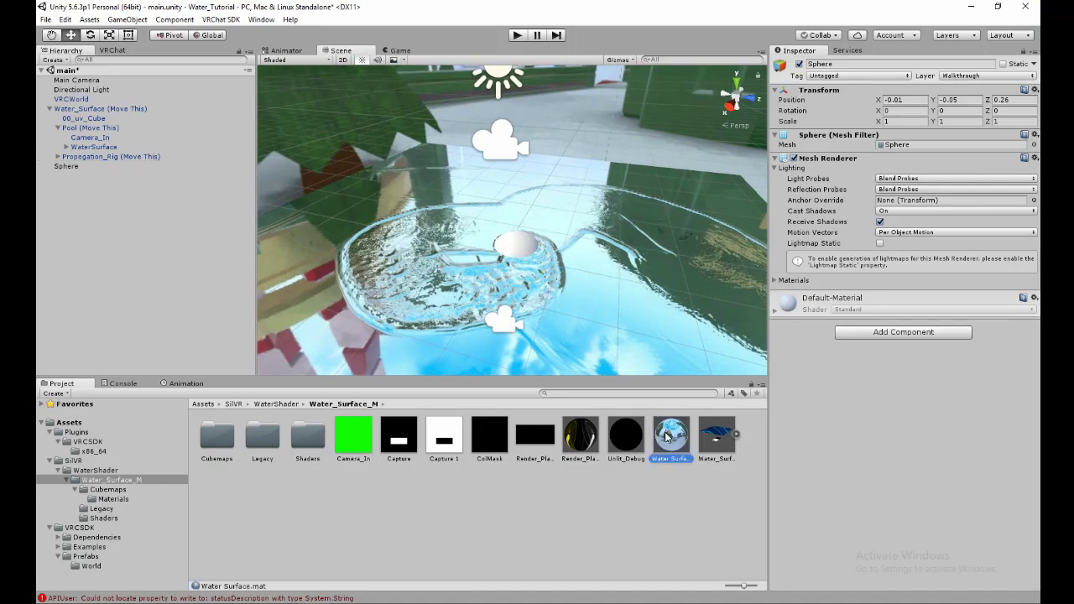
left_click(1022, 163)
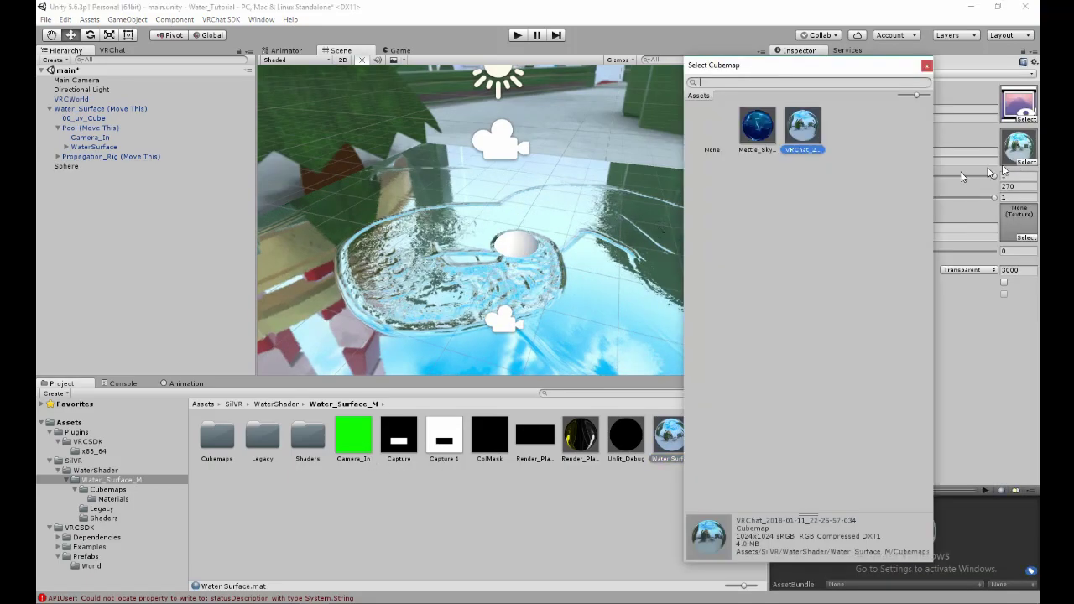
left_click(757, 126)
left_click(928, 67)
Assign Mettle_Skybox_Equirectangular 1 as the Water Surface material's Cubemap and close the cubemap picker.
left_click(649, 483)
left_click(663, 460)
left_click(1026, 162)
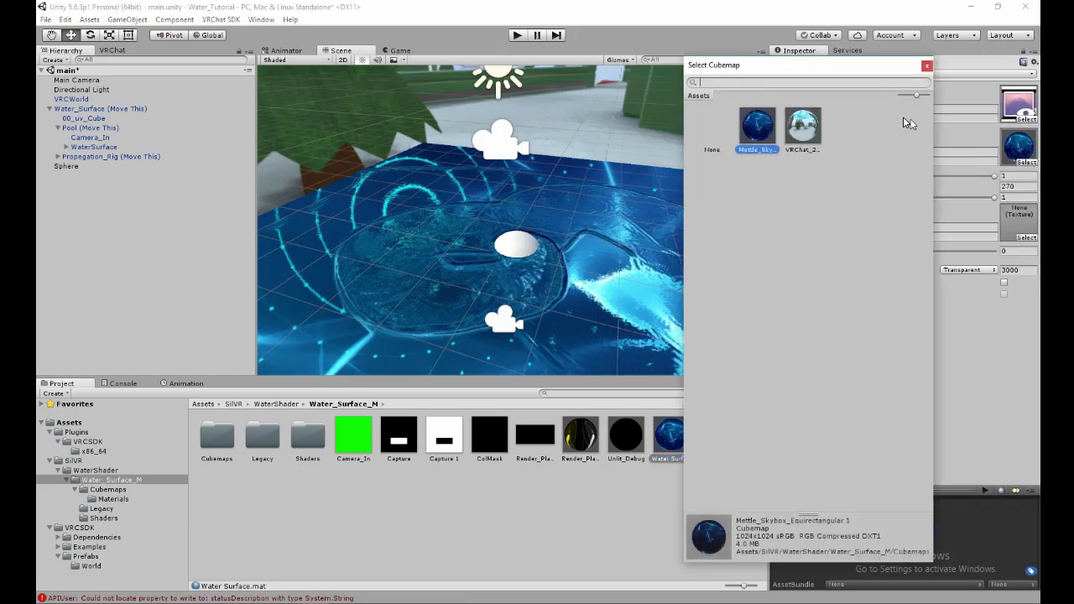
left_click(927, 67)
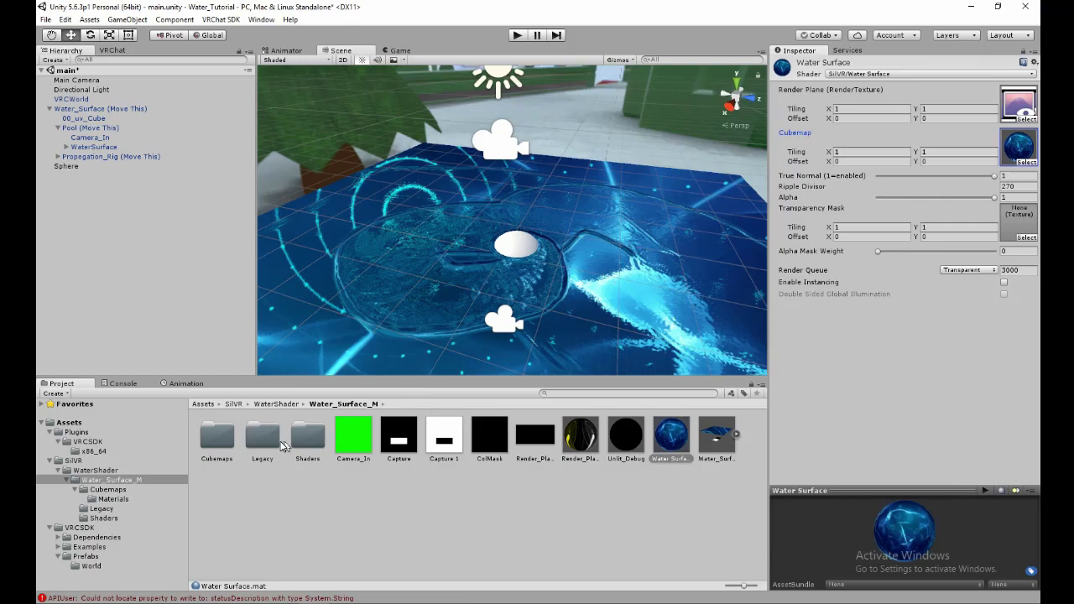
Assign Mettle_Skybox_Equirectangular 2 from the Cubemaps folder as the MainTex of the 00_PanoSphere material.
double_click(307, 436)
left_click(339, 403)
left_click(263, 436)
double_click(220, 437)
left_click(352, 436)
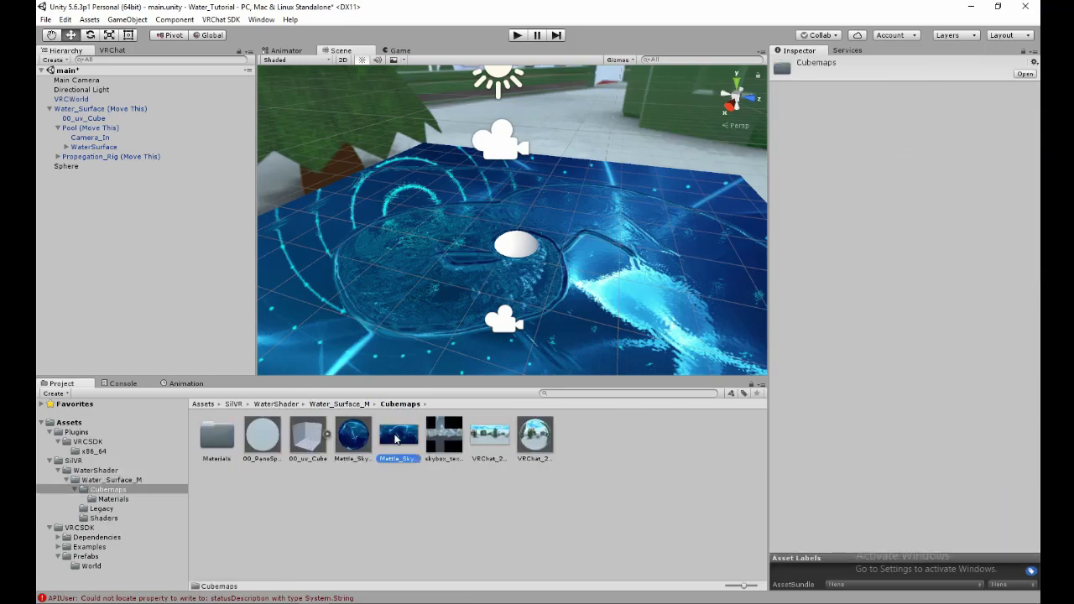
left_click(402, 438)
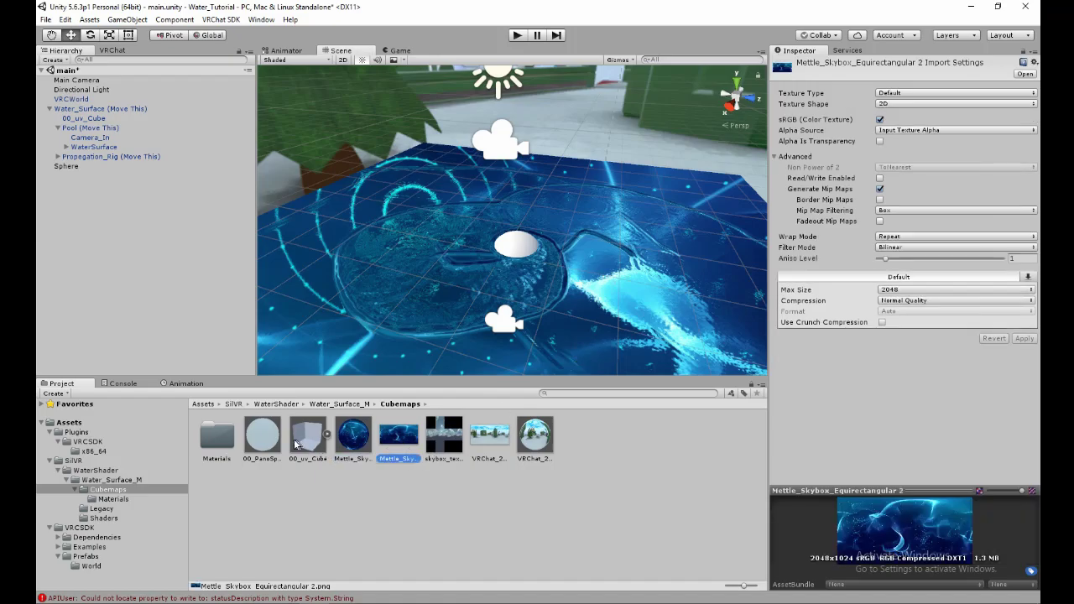
left_click(270, 441)
left_click_drag(927, 142, 1018, 102)
right_click_drag(504, 218, 678, 257)
left_click(332, 404)
left_click(278, 403)
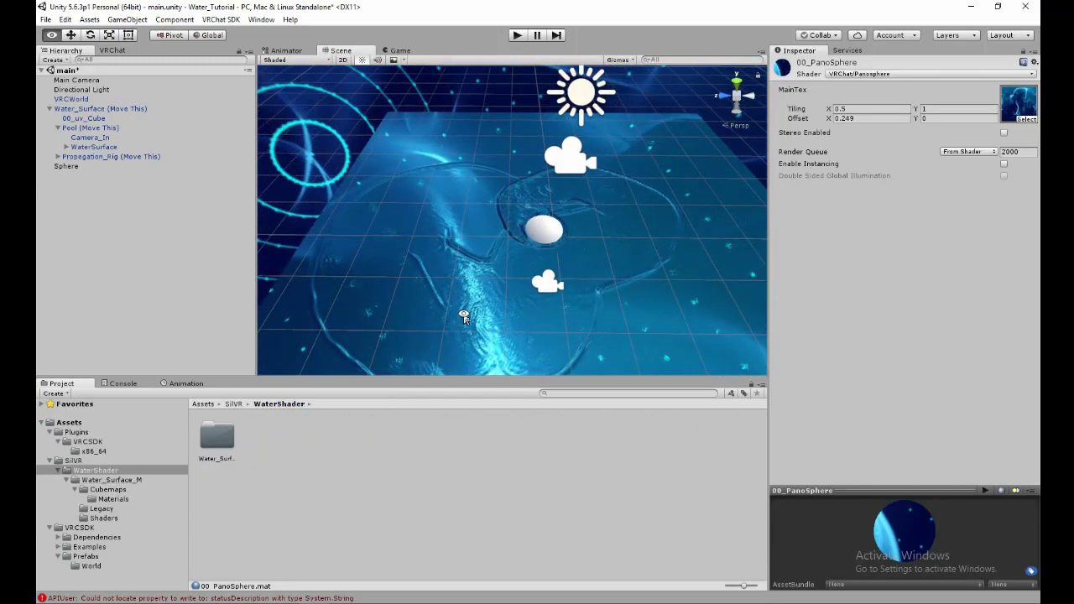
right_click_drag(462, 311, 444, 297)
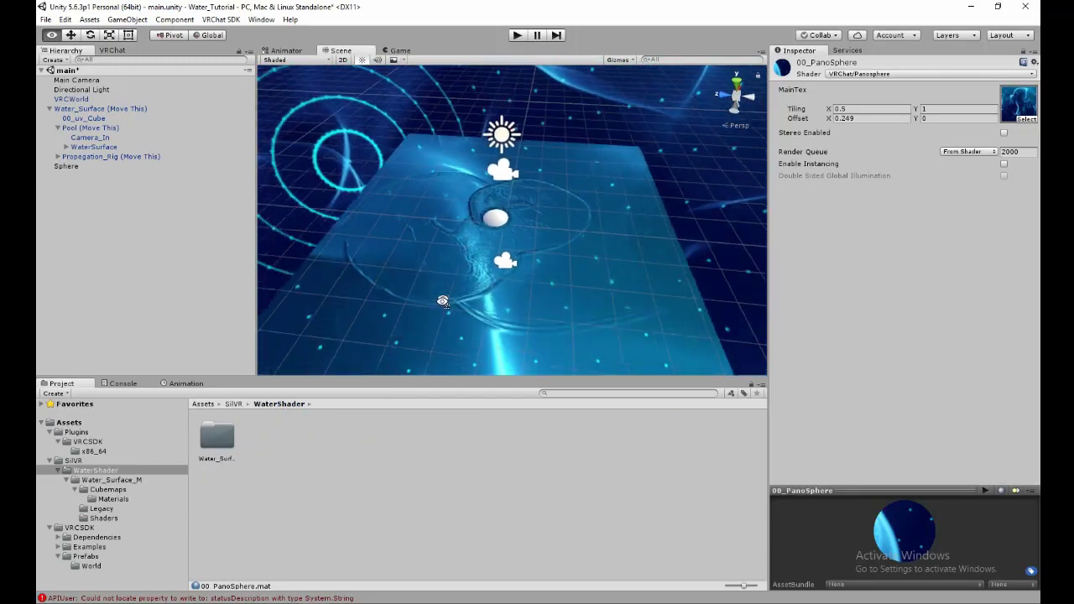
Set the scale of the Pool's WaterSurface plane to 2 on both X and Z.
left_click(83, 128)
left_click(641, 251)
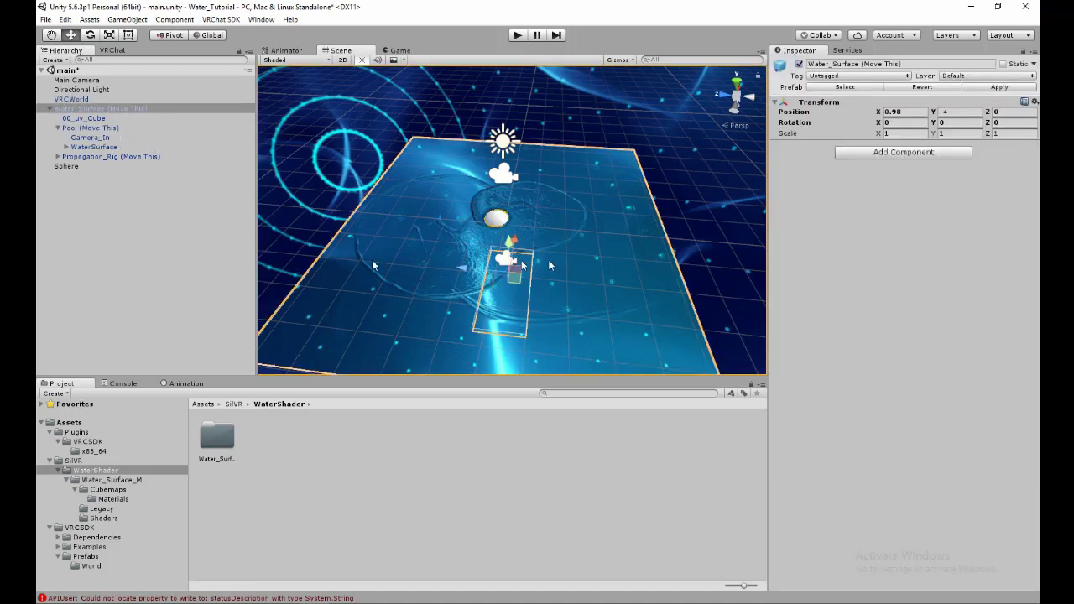
left_click(67, 147)
double_click(95, 148)
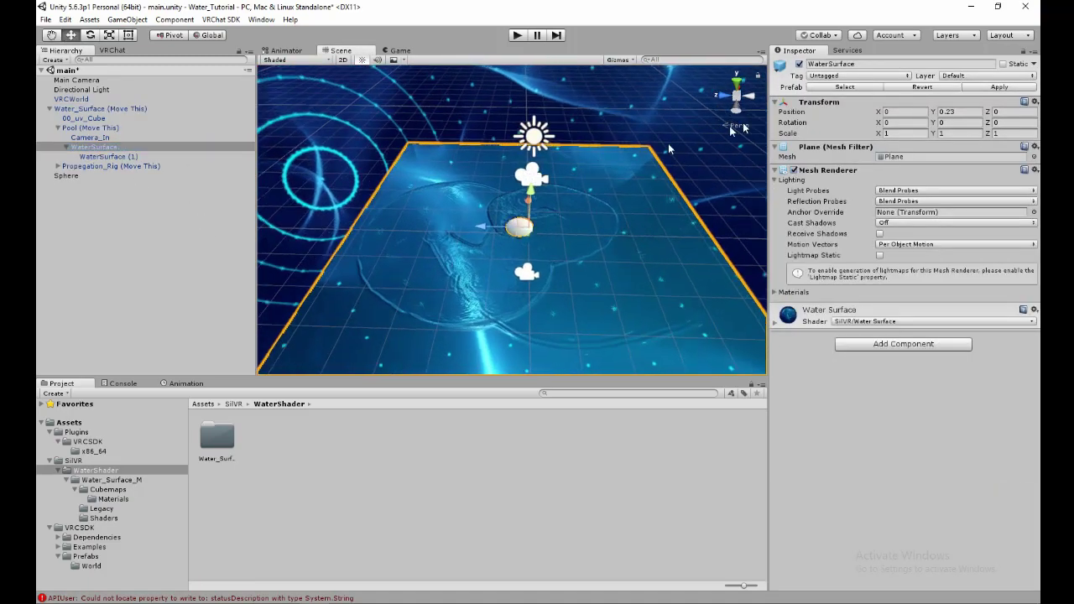
left_click(1011, 133)
type("2")
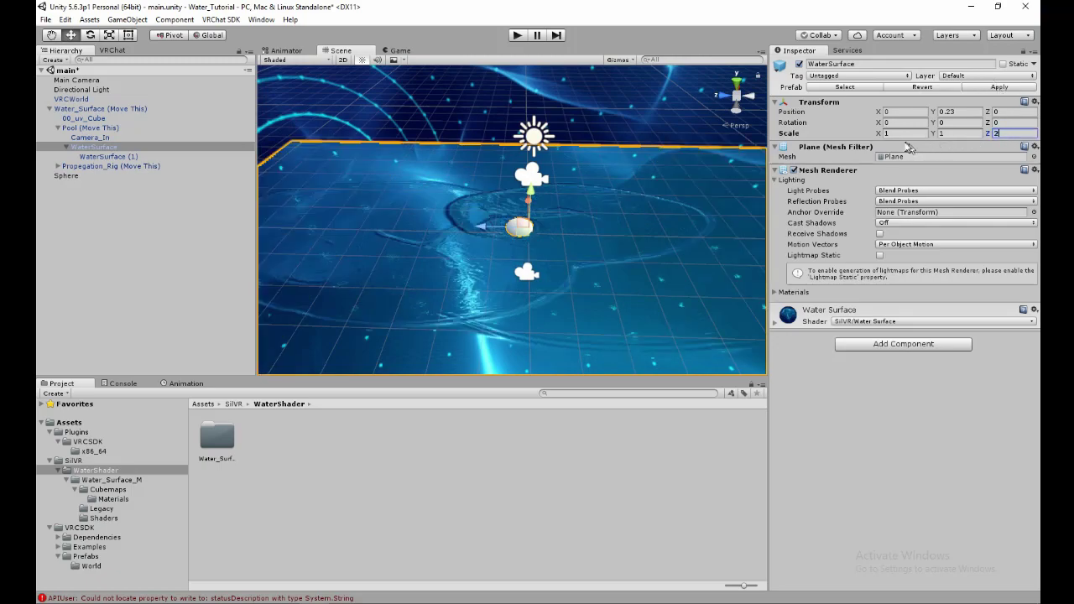
left_click(912, 131)
type("2")
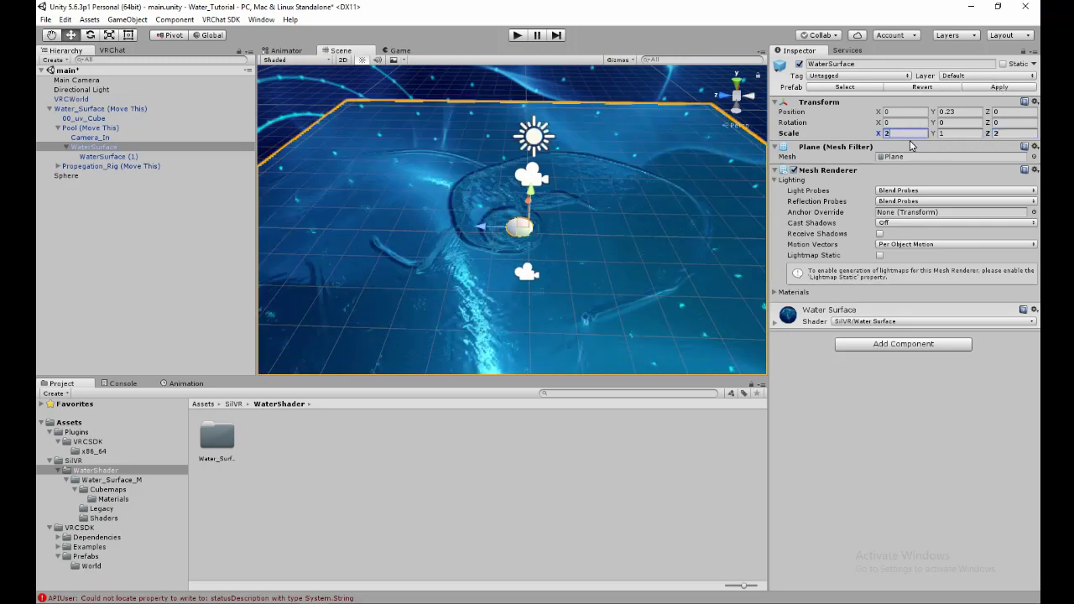
key("BackSpace")
type("2")
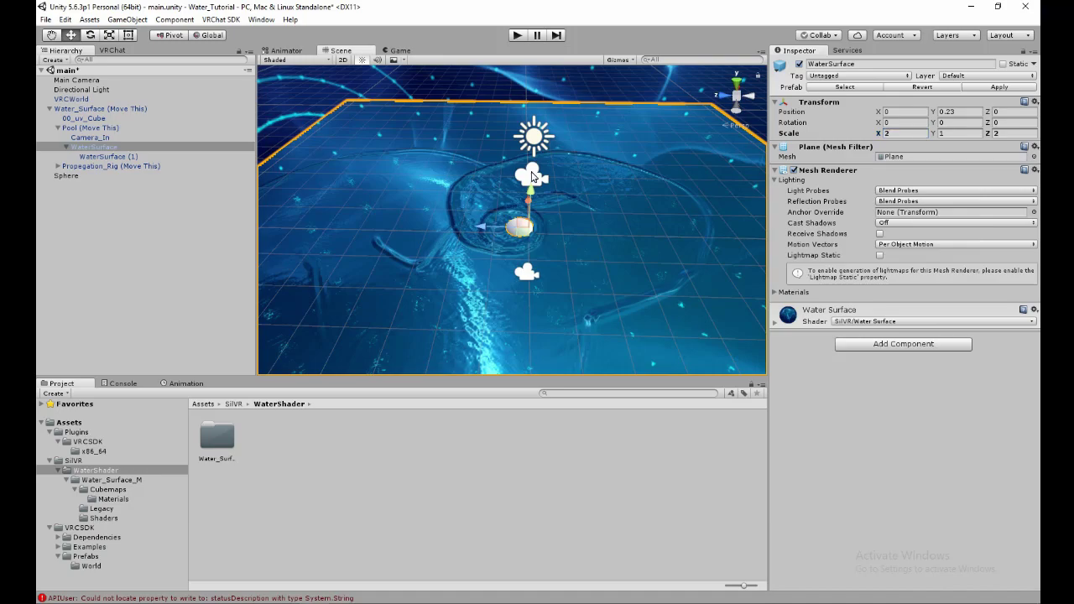
Set the orthographic Size of the Pool's Camera_In to 10.
left_click(532, 176)
left_click(543, 175)
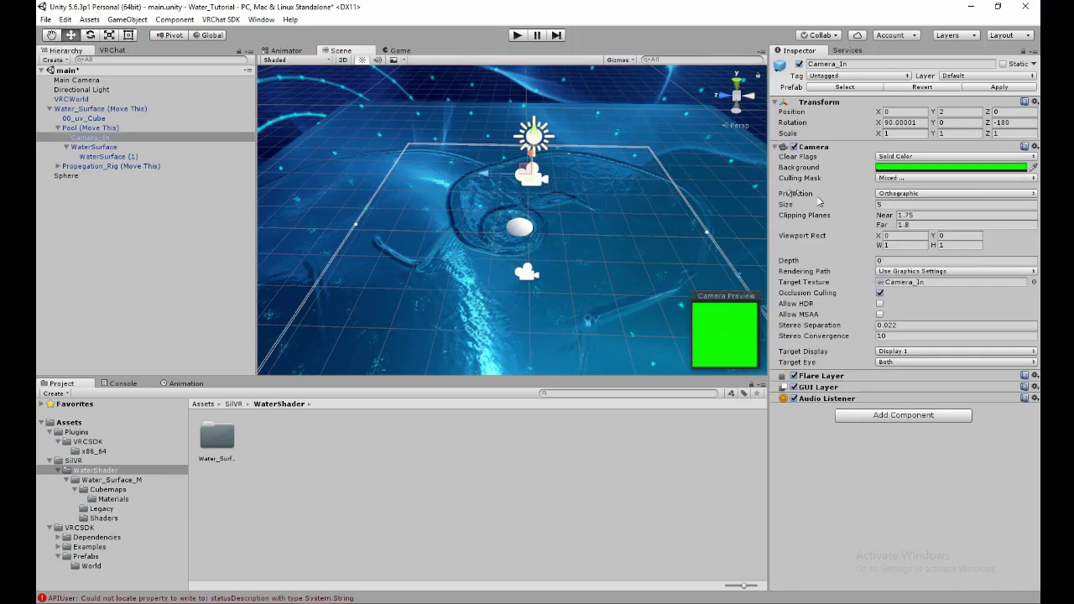
left_click(928, 206)
type("10")
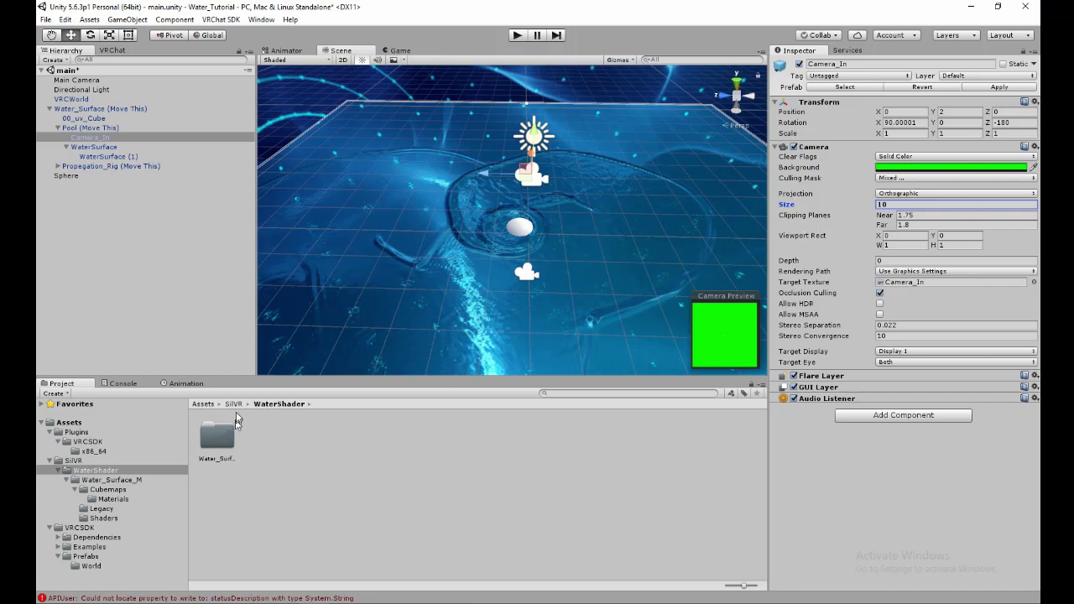
Open the Water_Surface_M folder and set the WaterSurface plane's X scale to 1.
left_click(233, 405)
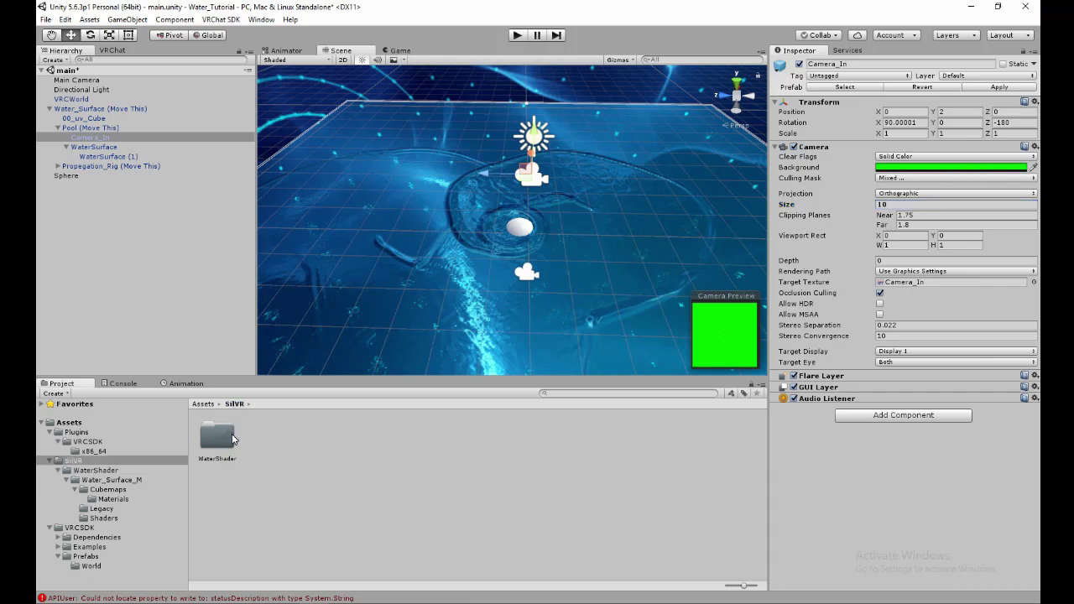
double_click(218, 438)
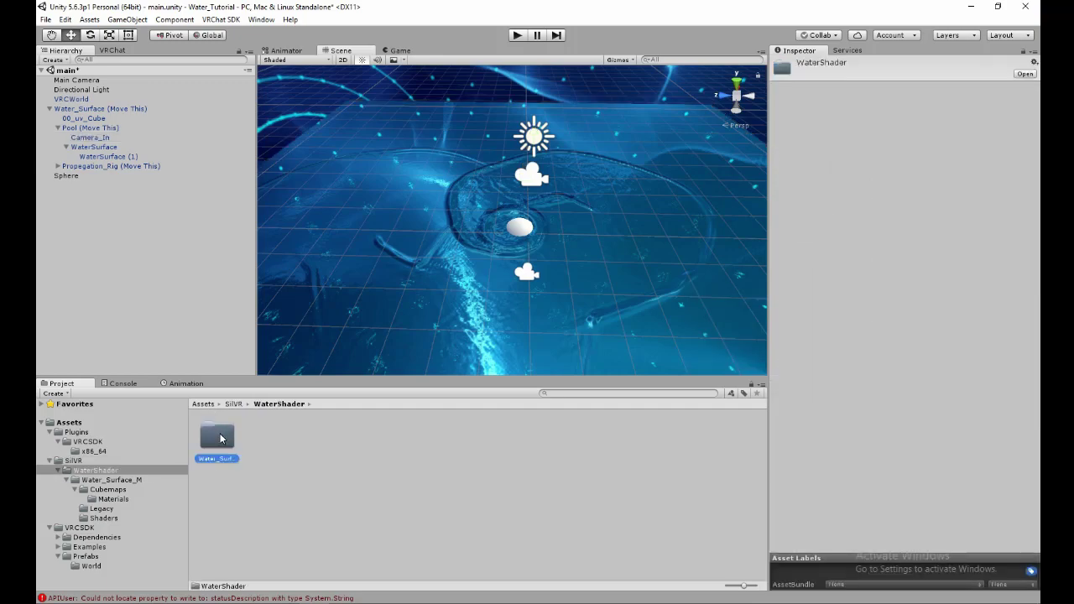
double_click(218, 437)
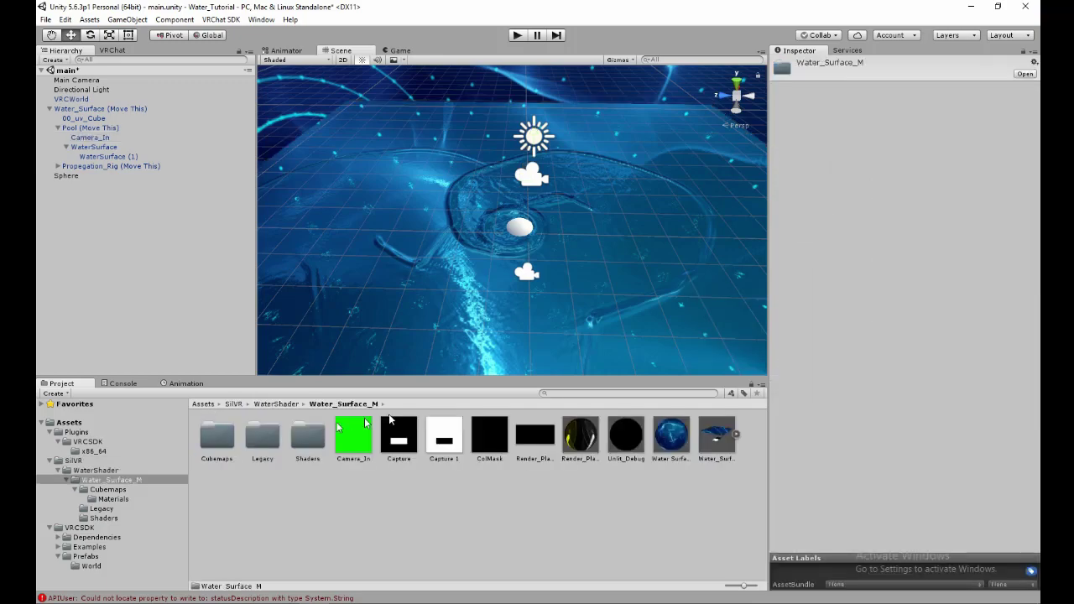
left_click(115, 151)
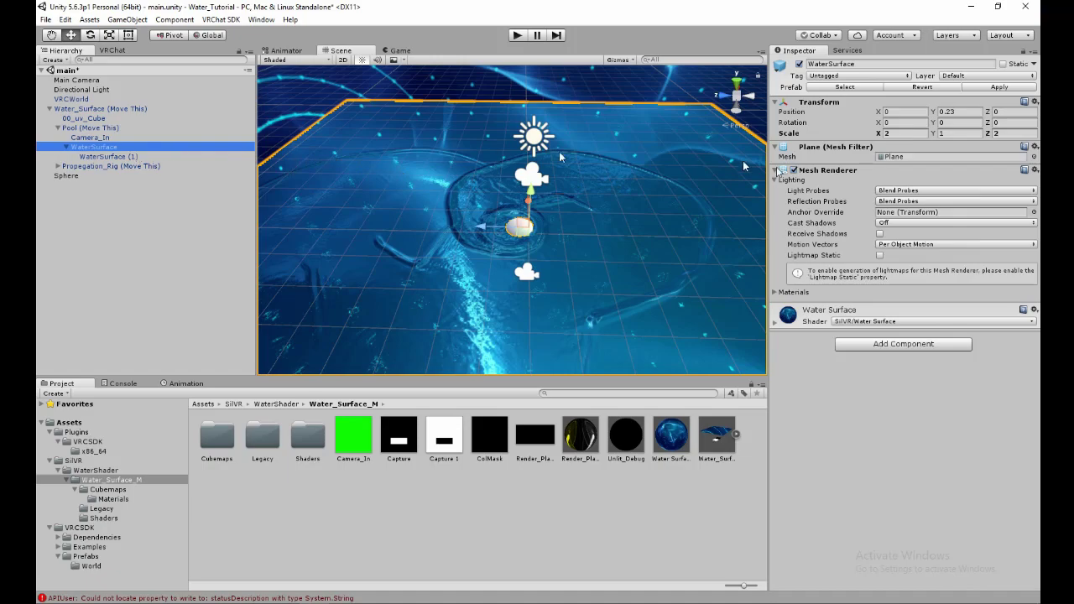
left_click(905, 134)
type("1")
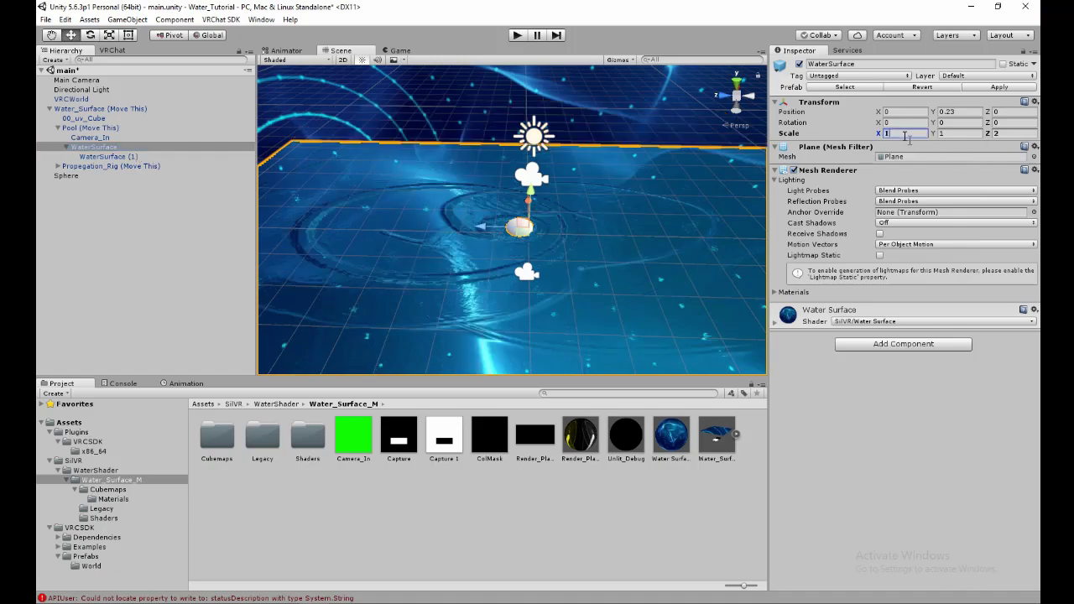
Set the size of the Camera_In render texture to 480 x 960.
left_click(126, 156)
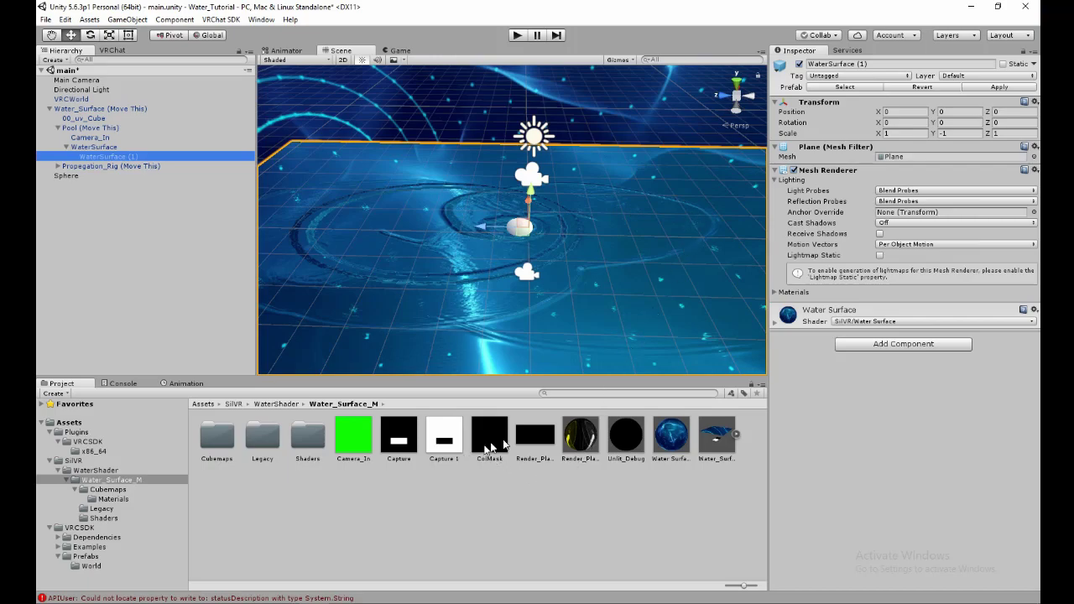
left_click(579, 437)
left_click(357, 435)
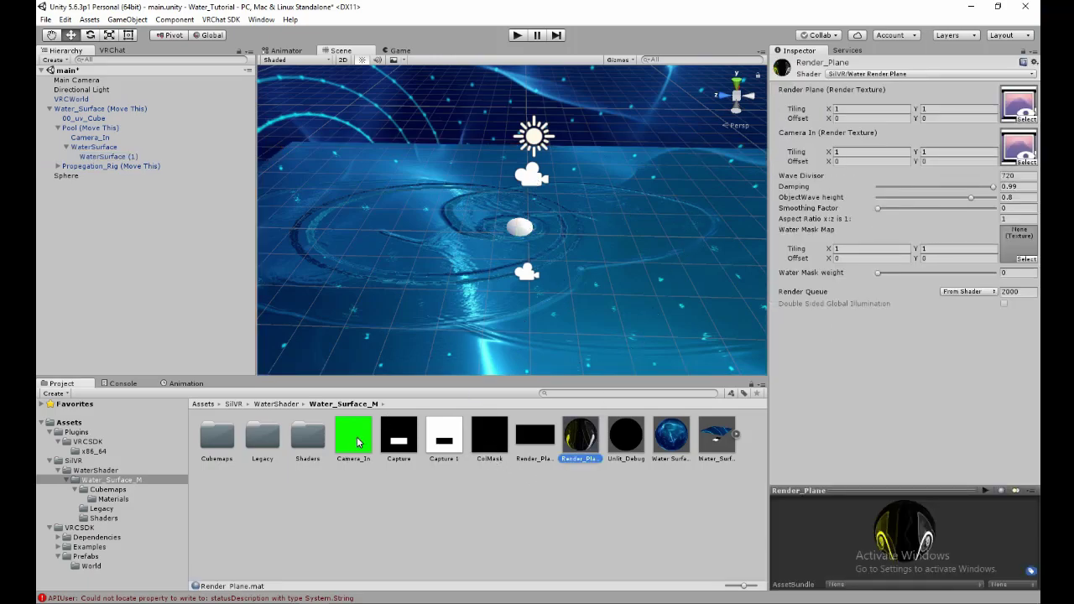
left_click(990, 101)
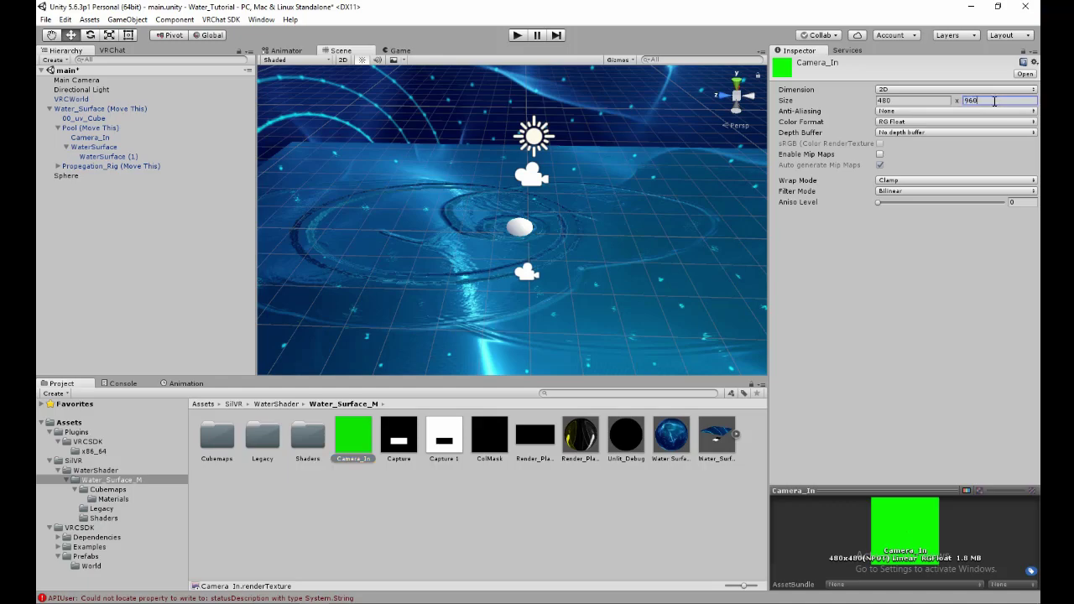
key("Return")
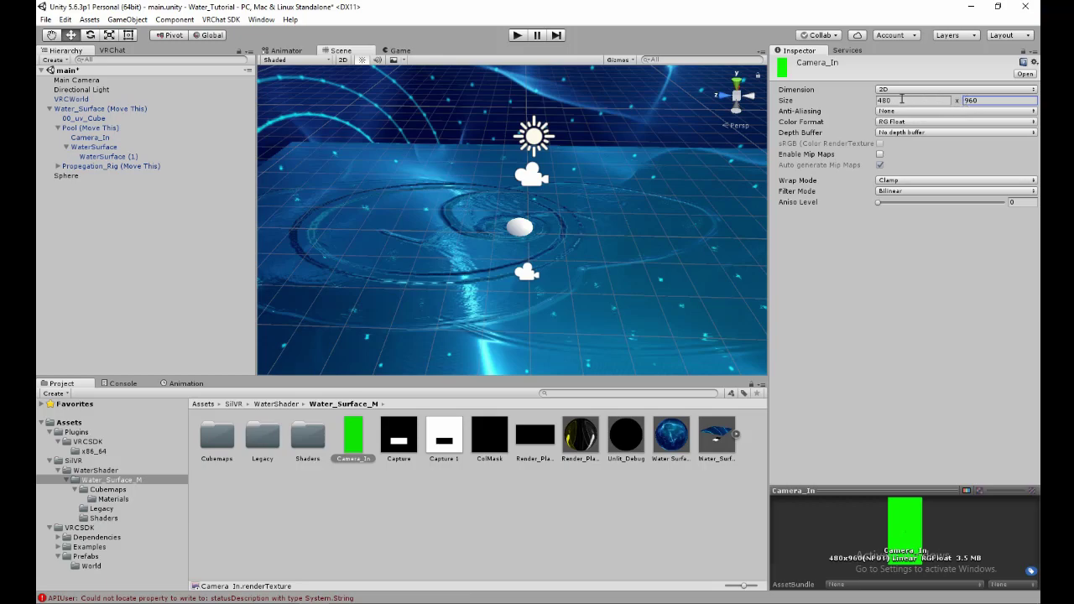
Compare the size settings of the Render_Plane and Camera_In render textures.
left_click(529, 436)
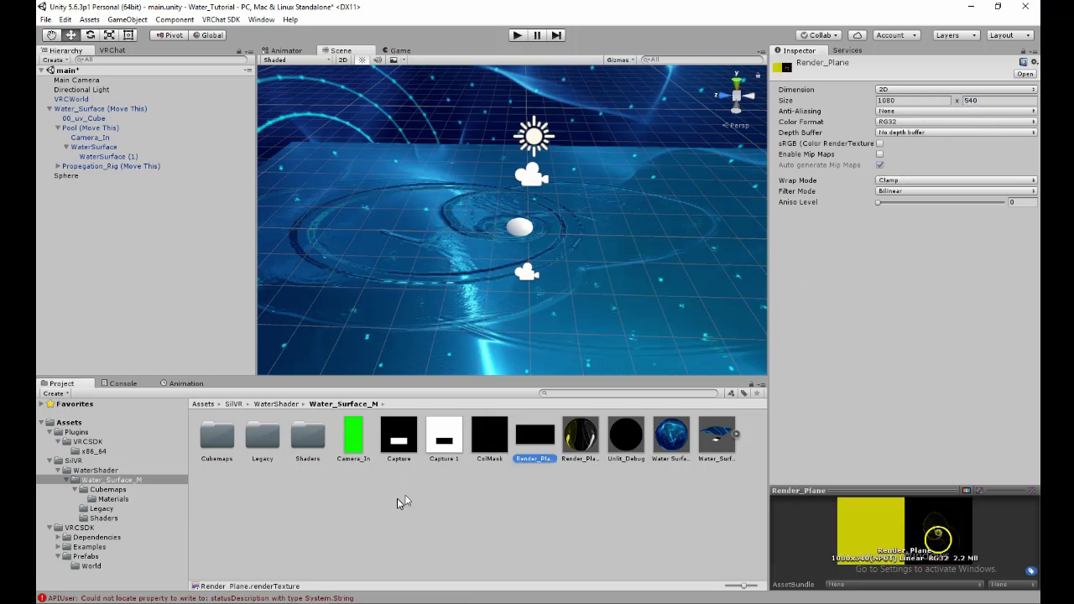
left_click(356, 442)
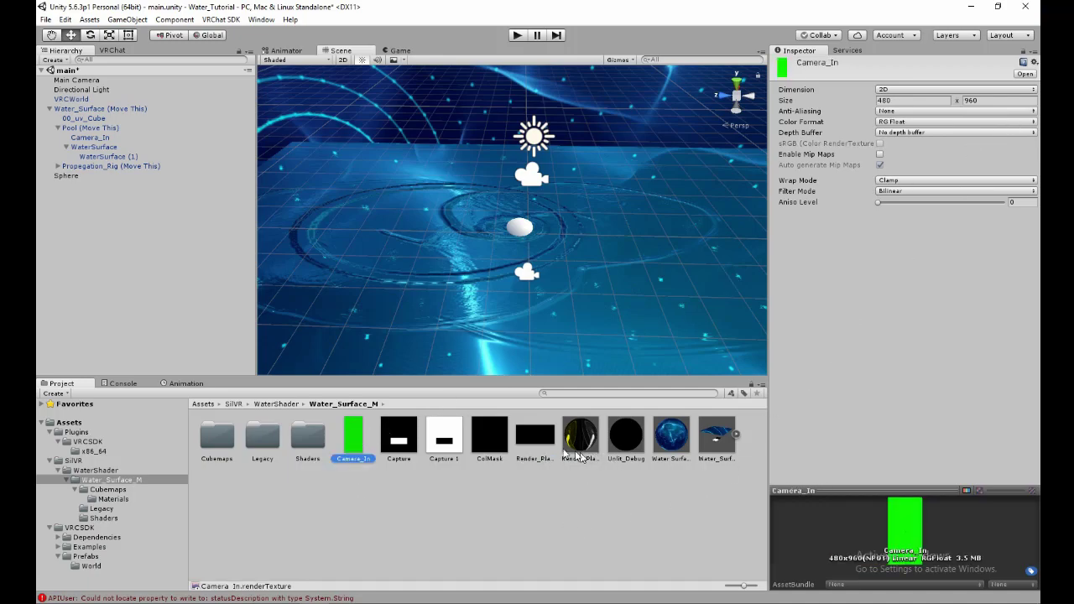
left_click(520, 449)
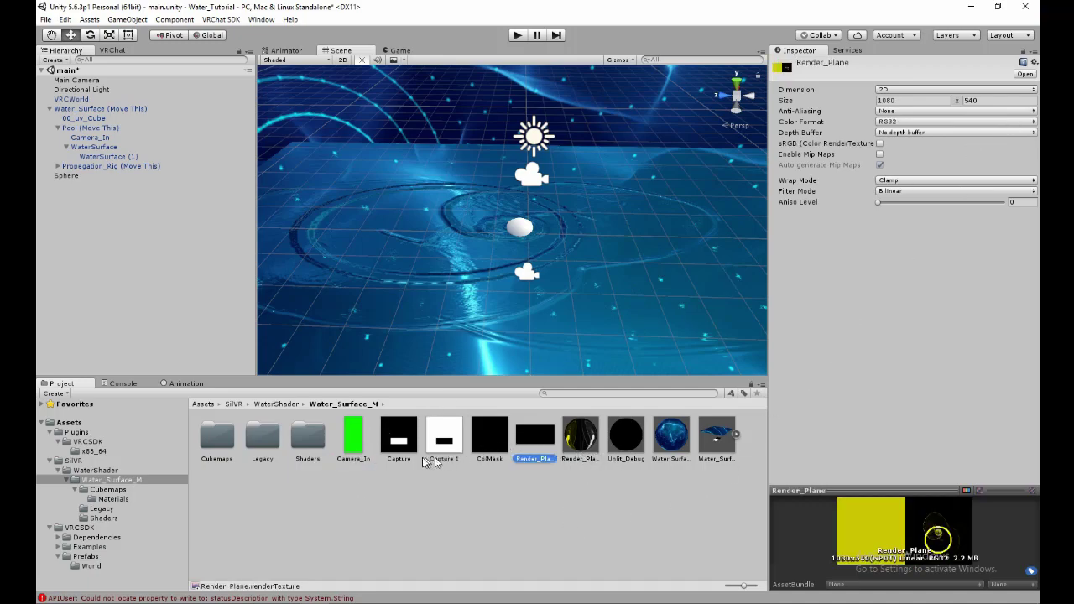
left_click(356, 442)
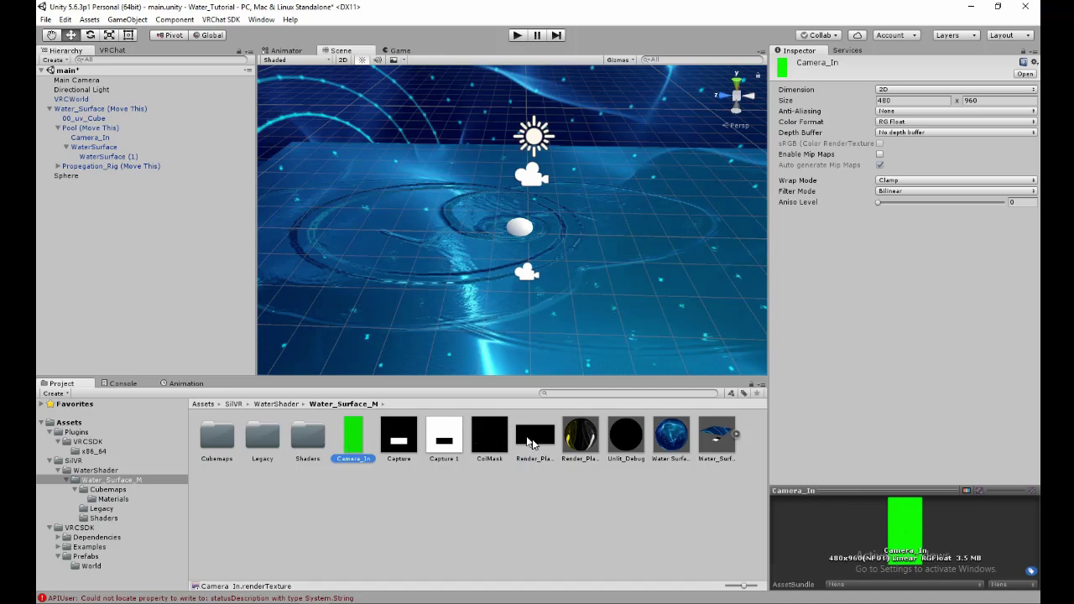
left_click(529, 443)
left_click(357, 443)
left_click(537, 446)
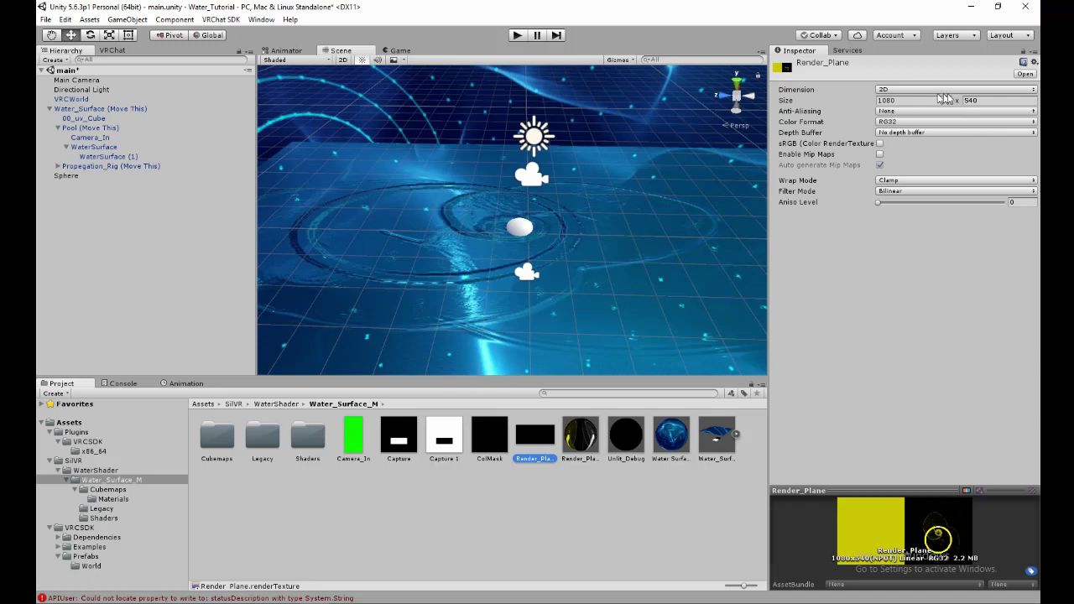
left_click(975, 100)
Examine the Propagation_Rig's render plane and its camera beneath the water surface.
left_click(516, 107)
key("f")
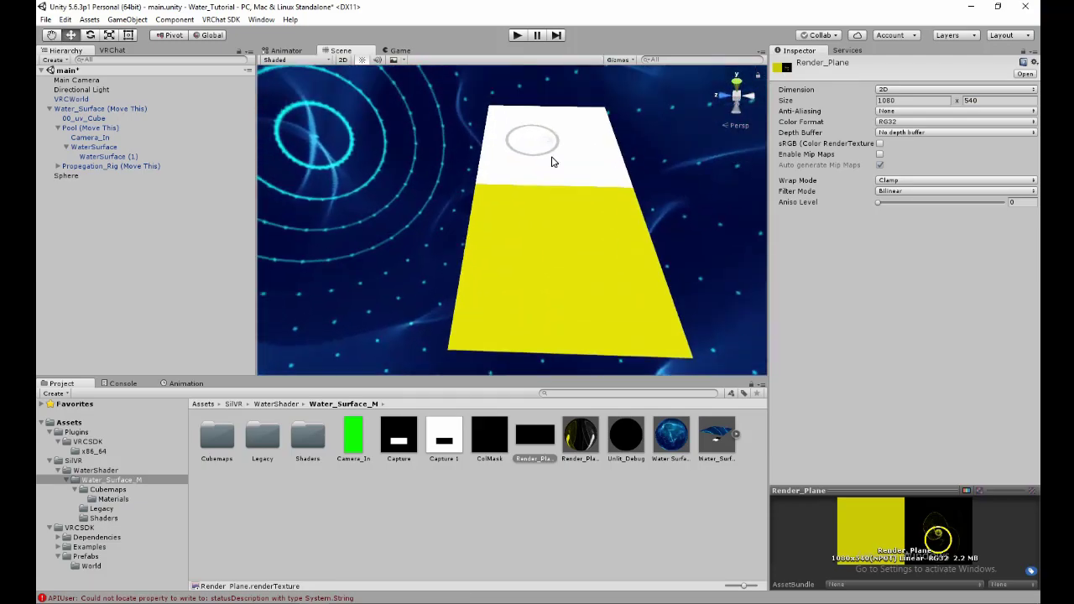
scroll(566, 209, "down", 3)
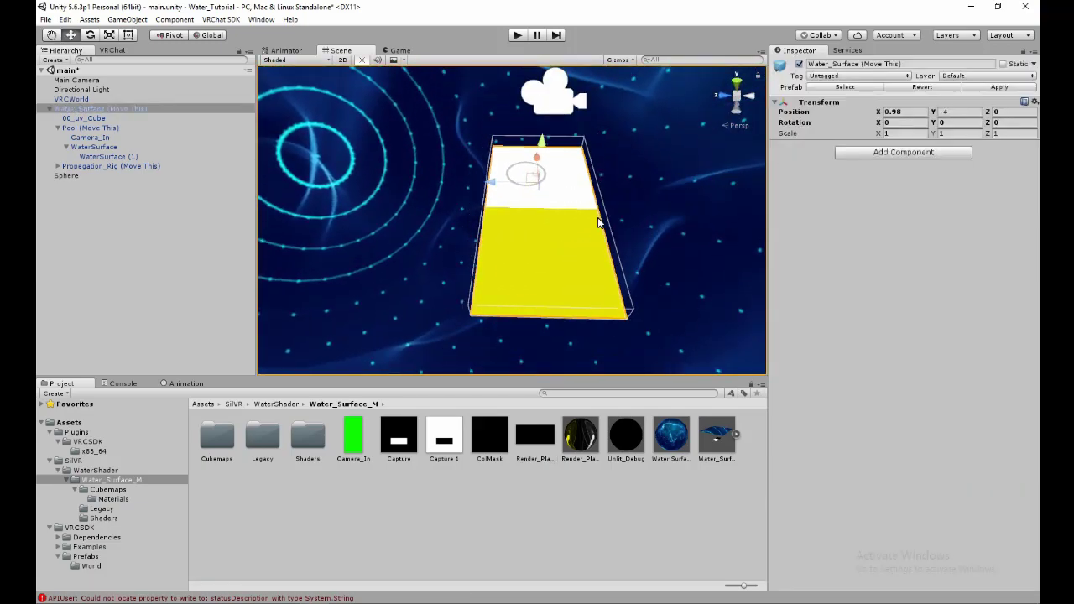
left_click(562, 110)
mouse_move(546, 159)
left_mouse_down("alt")
mouse_move(537, 164)
mouse_move(554, 164)
mouse_move(544, 165)
left_mouse_up("alt")
left_click(558, 133)
left_click(561, 122)
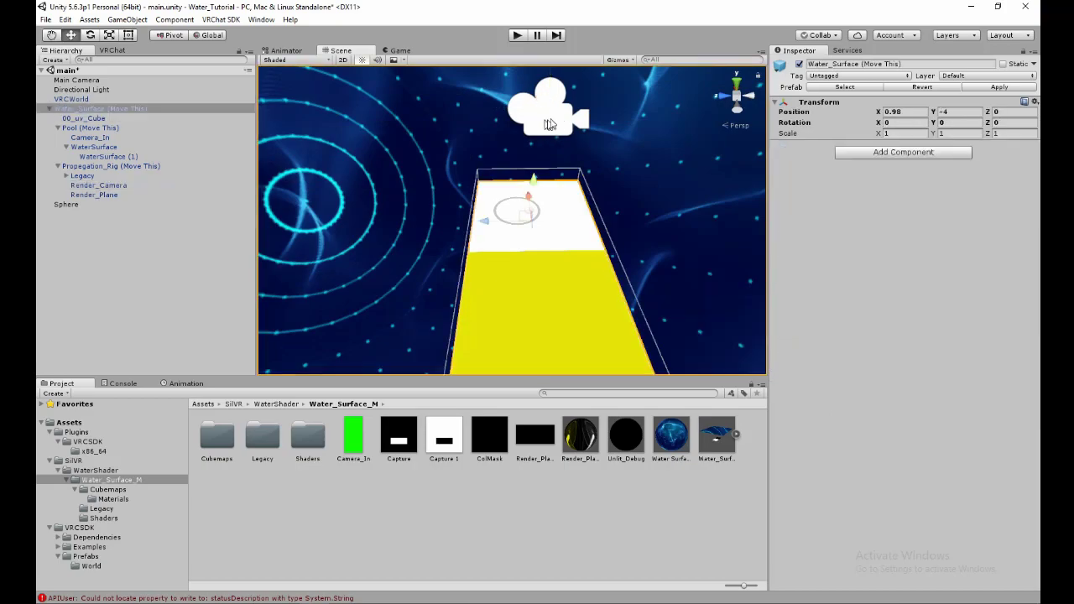
Move the sphere to about X -2.08, Z 0.06 and check its ripples on the render plane.
left_click(595, 111)
mouse_move(579, 141)
left_mouse_down("alt")
mouse_move(545, 172)
mouse_move(436, 188)
mouse_move(604, 205)
mouse_move(538, 198)
left_mouse_up("alt")
left_click(513, 178)
scroll(537, 197, "up", 5)
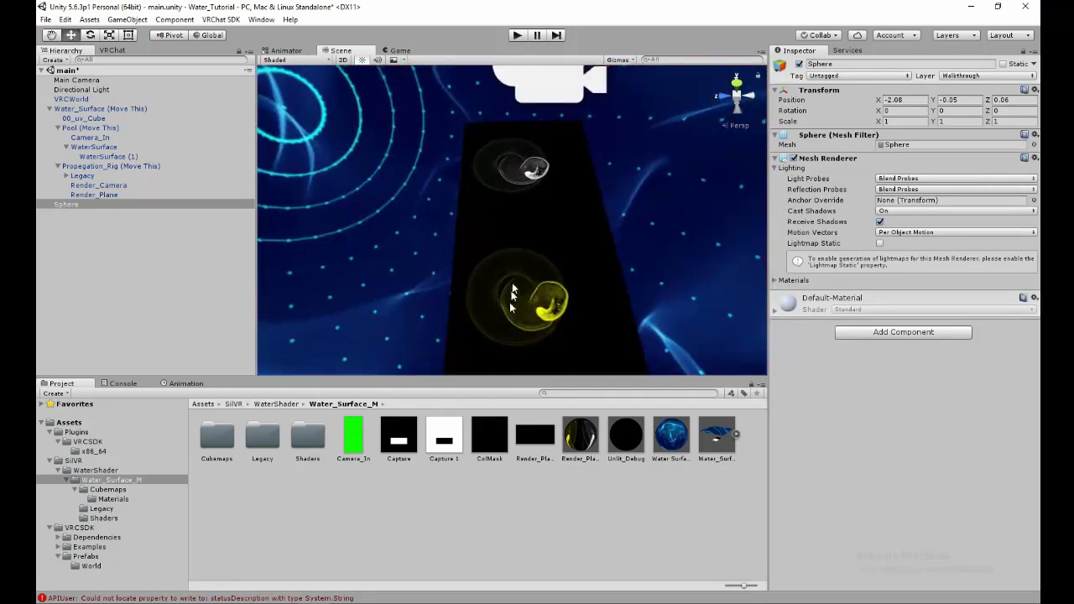
Try an orthographic Size of 2 on the Render_Camera, and set it back to 1.
left_click(567, 238)
left_click_drag(569, 258, 596, 228, "alt")
left_click(551, 113)
left_click(891, 206)
type("2")
key("BackSpace")
type("1")
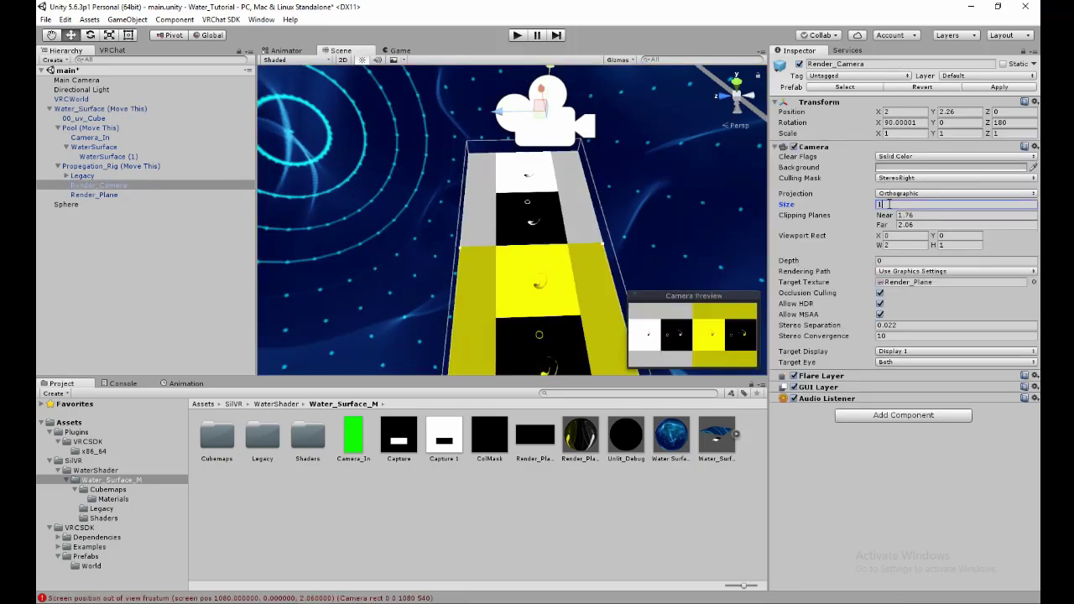
Compare the Render_Plane and Camera_In render texture sizes and set the Render_Plane material's Aspect Ratio x:z to 2.
type("f")
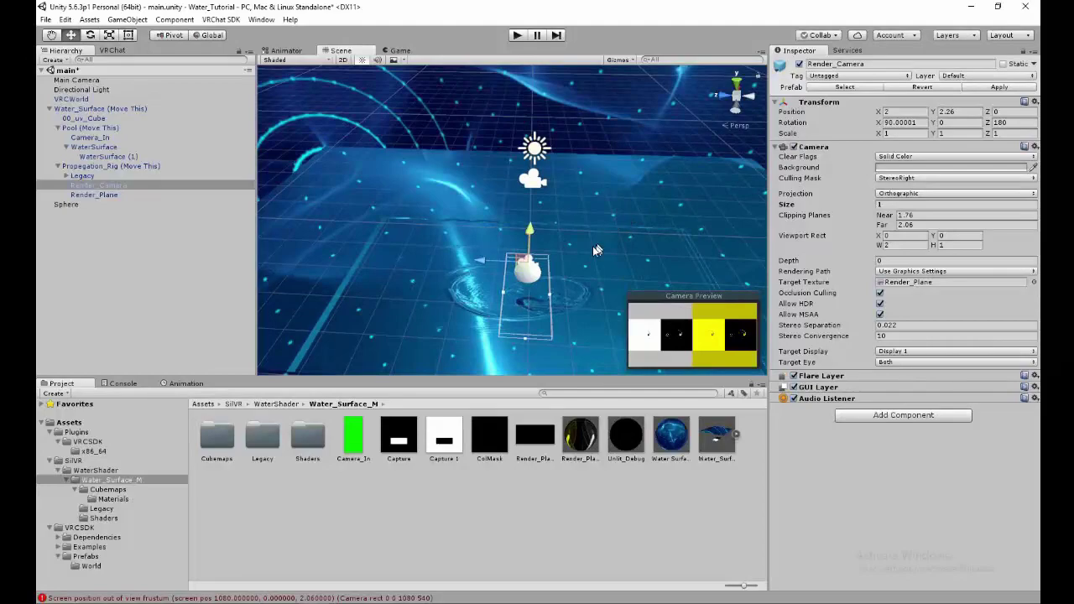
scroll(554, 309, "up", 2)
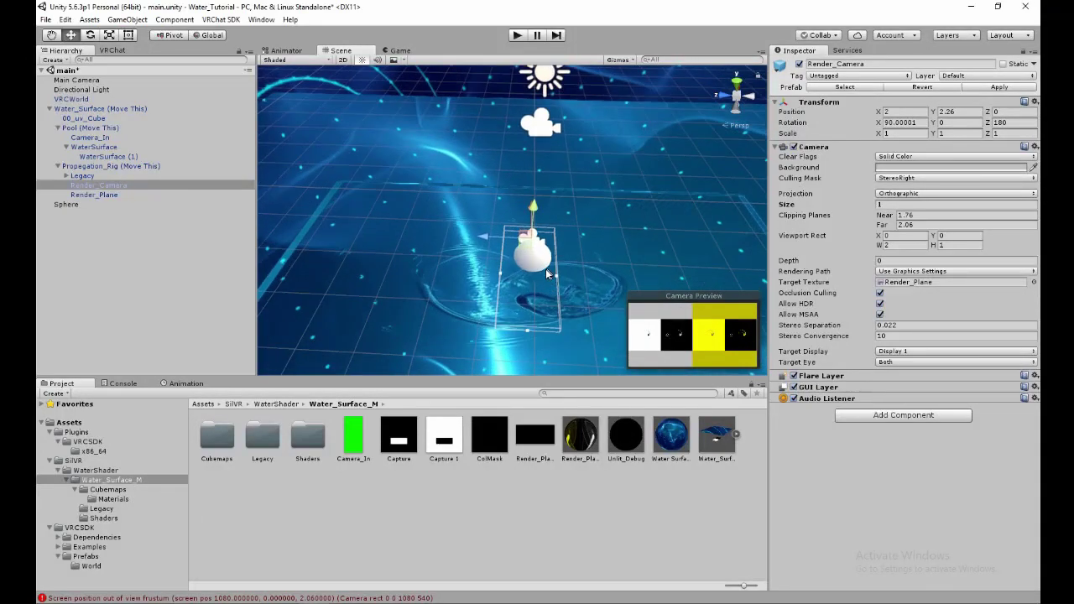
left_click(535, 435)
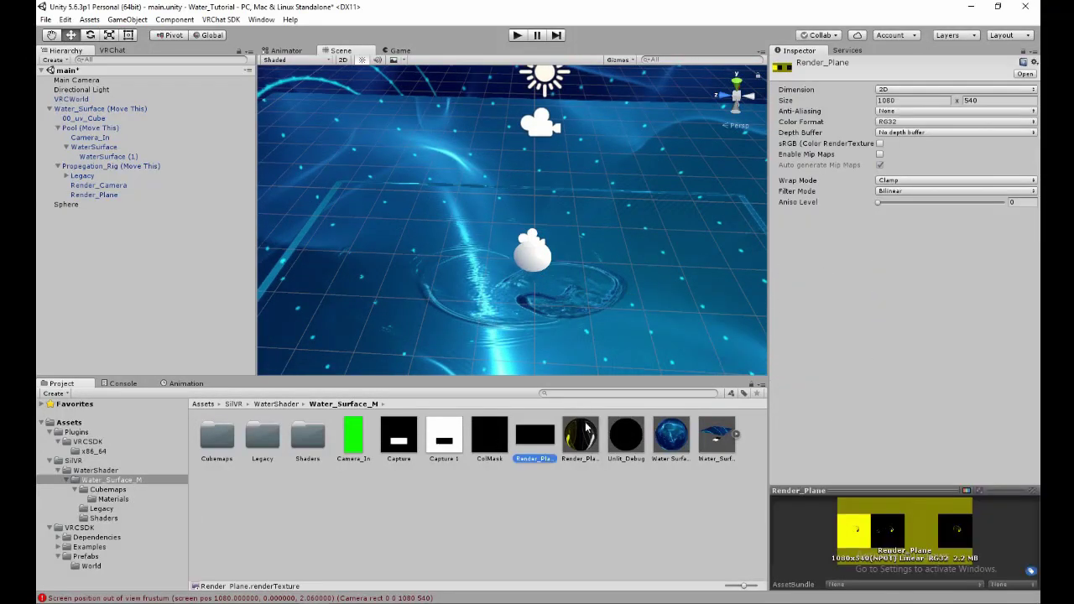
left_click(366, 438)
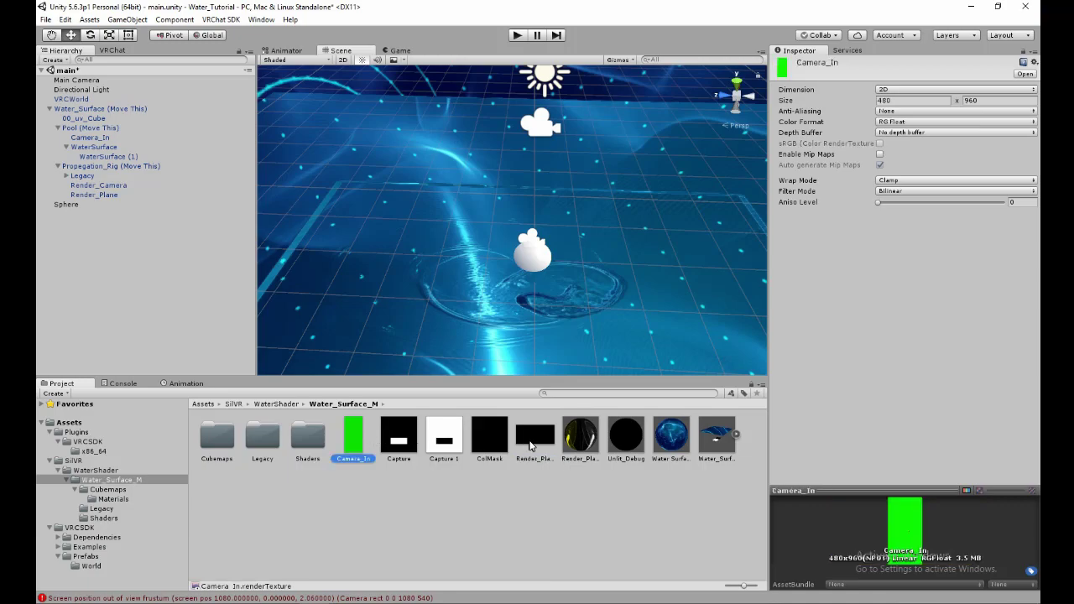
left_click(533, 443)
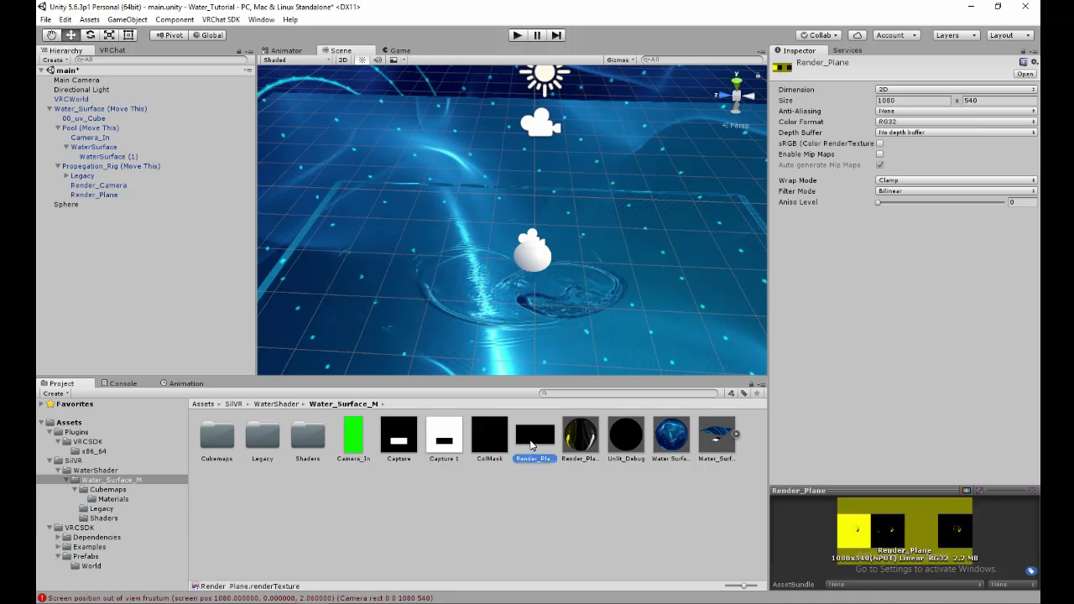
left_click(582, 441)
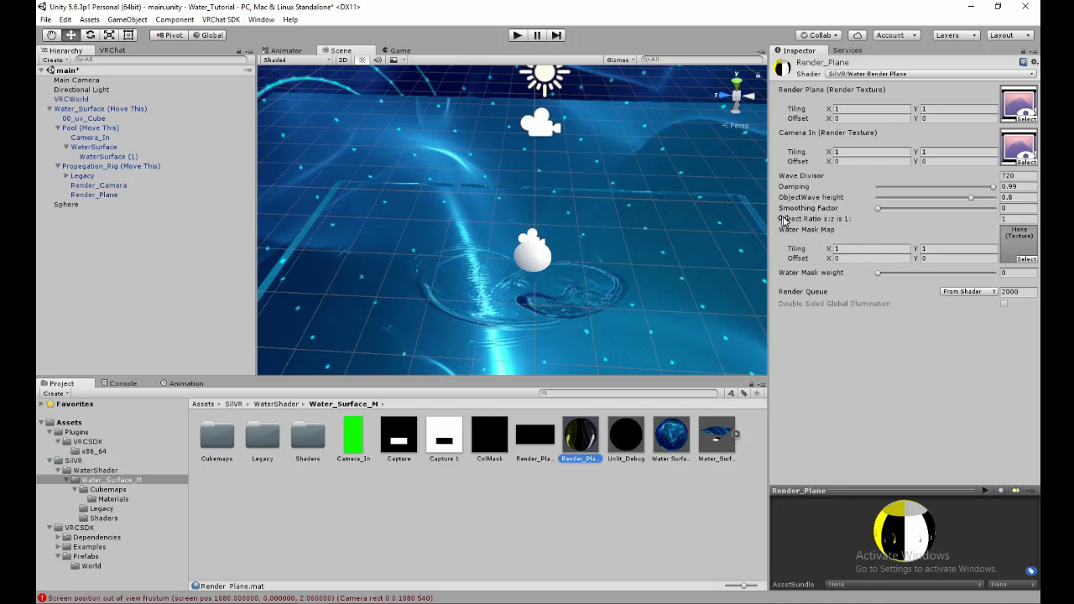
left_click(1007, 218)
type("2")
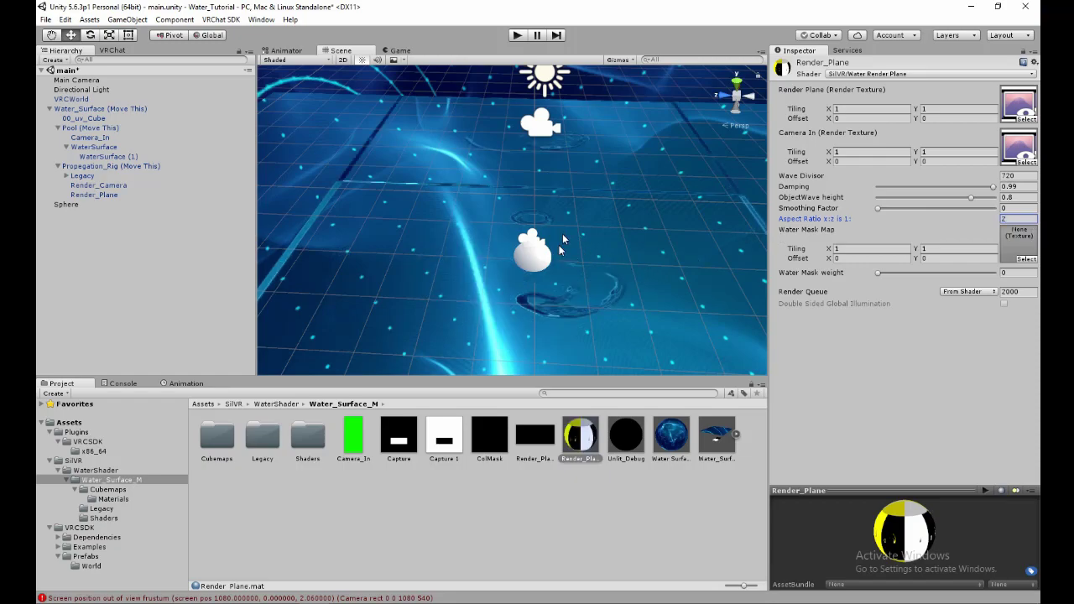
Set the orthographic Size of the Camera_In camera to 10 so that it covers the longer pool.
left_click(561, 241)
left_click(542, 131)
left_click_drag(551, 165, 841, 203, "alt")
left_click(898, 205)
type("9")
key("BackSpace")
type("10")
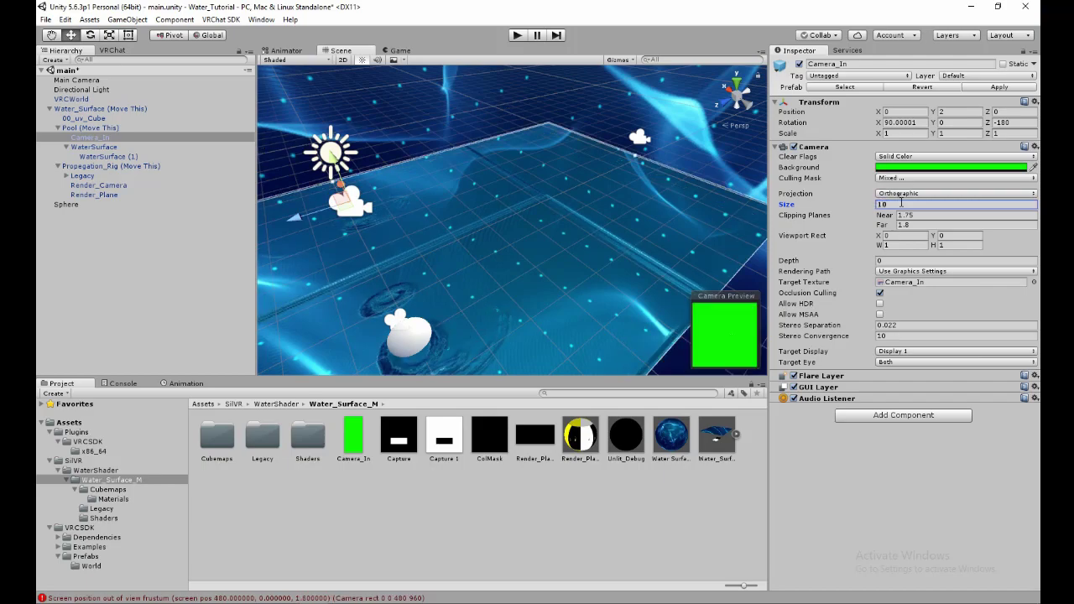
left_click_drag(520, 232, 474, 237, "alt")
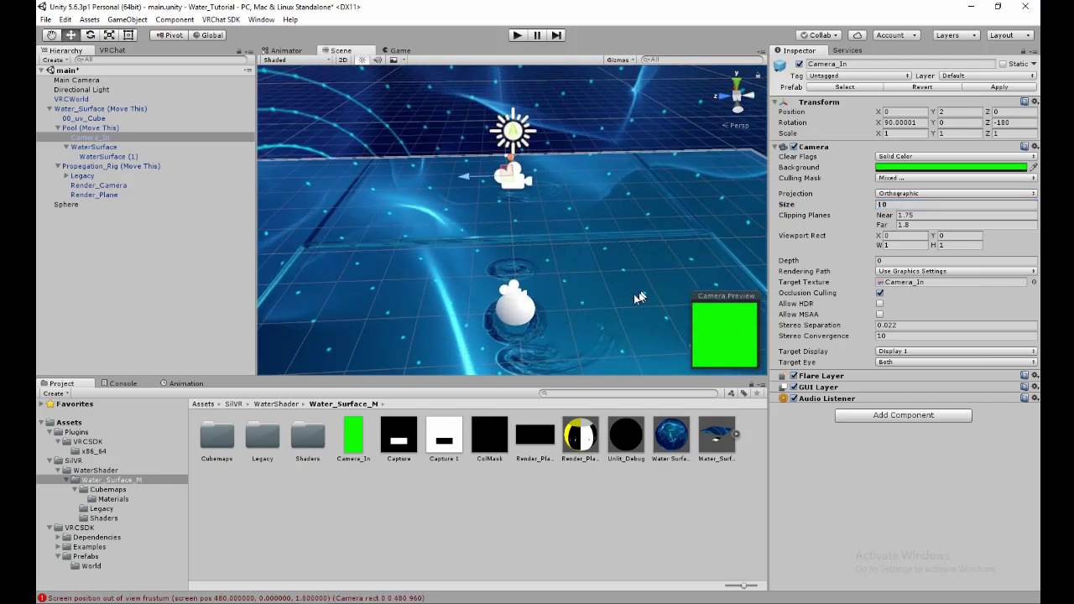
Move the sphere around the water to test the ripples, leaving it at about X -2.04, Z -0.71.
left_click(527, 315)
mouse_move(527, 314)
left_mouse_down()
mouse_move(407, 262)
mouse_move(367, 277)
mouse_move(453, 330)
mouse_move(594, 327)
mouse_move(634, 256)
mouse_move(556, 229)
mouse_move(388, 285)
mouse_move(323, 267)
mouse_move(547, 274)
mouse_move(585, 265)
mouse_move(483, 252)
mouse_move(443, 219)
mouse_move(505, 195)
mouse_move(533, 164)
mouse_move(643, 309)
mouse_move(703, 253)
mouse_move(565, 196)
mouse_move(669, 303)
left_mouse_up()
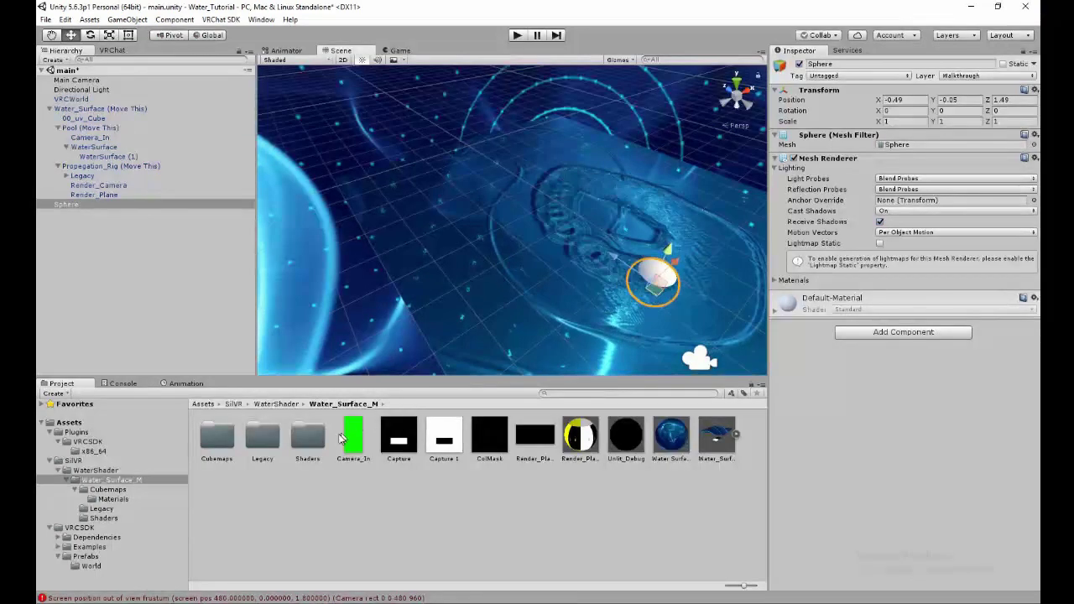
left_click(349, 445)
left_click_drag(470, 277, 531, 262, "alt")
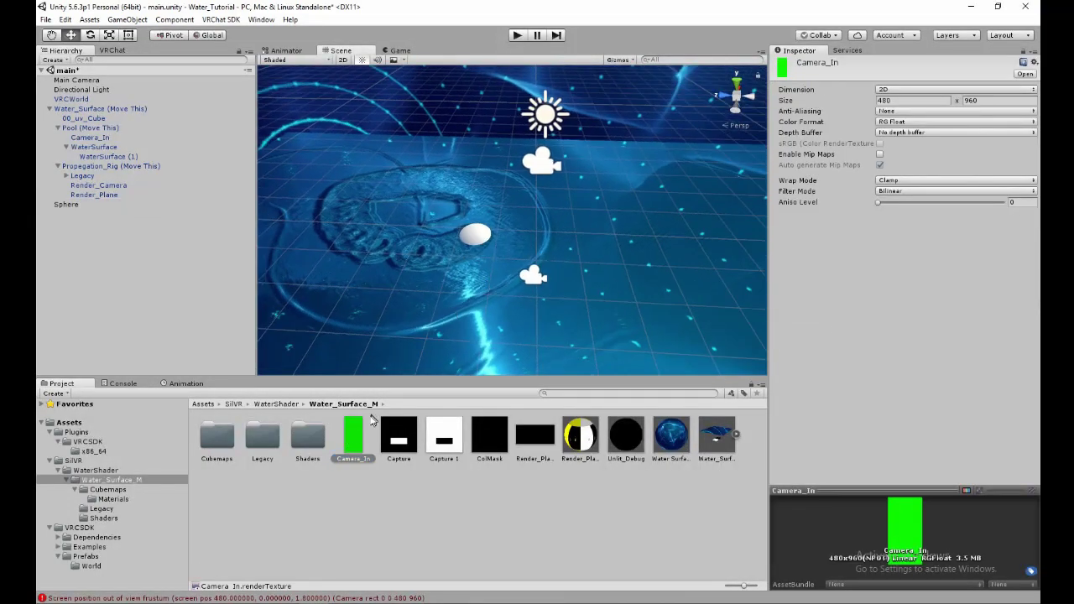
left_click(482, 235)
mouse_move(472, 241)
left_mouse_down()
mouse_move(632, 285)
mouse_move(709, 232)
mouse_move(635, 202)
mouse_move(399, 222)
mouse_move(510, 343)
mouse_move(725, 325)
mouse_move(666, 208)
mouse_move(495, 269)
mouse_move(369, 290)
mouse_move(479, 212)
mouse_move(607, 315)
mouse_move(758, 259)
mouse_move(691, 195)
mouse_move(559, 163)
mouse_move(509, 166)
mouse_move(435, 198)
mouse_move(479, 268)
mouse_move(538, 266)
mouse_move(566, 329)
mouse_move(559, 297)
mouse_move(619, 116)
mouse_move(559, 78)
mouse_move(422, 112)
left_mouse_up()
key("f")
mouse_move(545, 185)
left_mouse_down("alt")
mouse_move(578, 174)
mouse_move(515, 183)
mouse_move(528, 208)
mouse_move(522, 167)
mouse_move(637, 178)
mouse_move(383, 272)
mouse_move(330, 212)
mouse_move(330, 161)
mouse_move(709, 222)
mouse_move(589, 206)
mouse_move(608, 223)
mouse_move(655, 185)
mouse_move(564, 179)
mouse_move(362, 220)
mouse_move(505, 173)
mouse_move(354, 279)
left_mouse_up("alt")
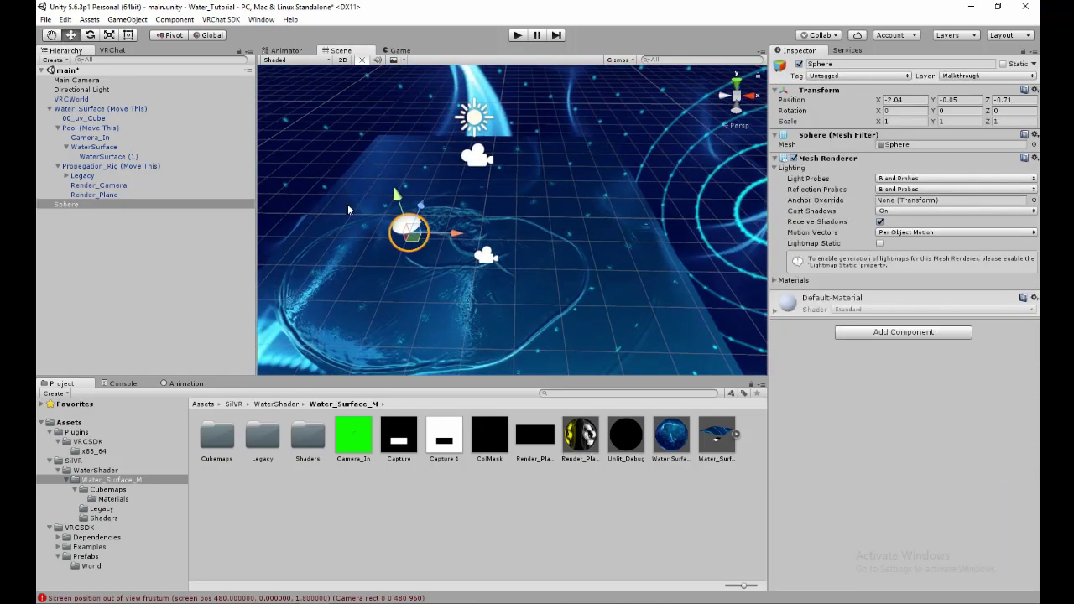
Add a cube to the scene as an obstacle for the water.
left_click_drag(376, 212, 416, 195, "alt")
left_click(54, 61)
mouse_move(84, 110)
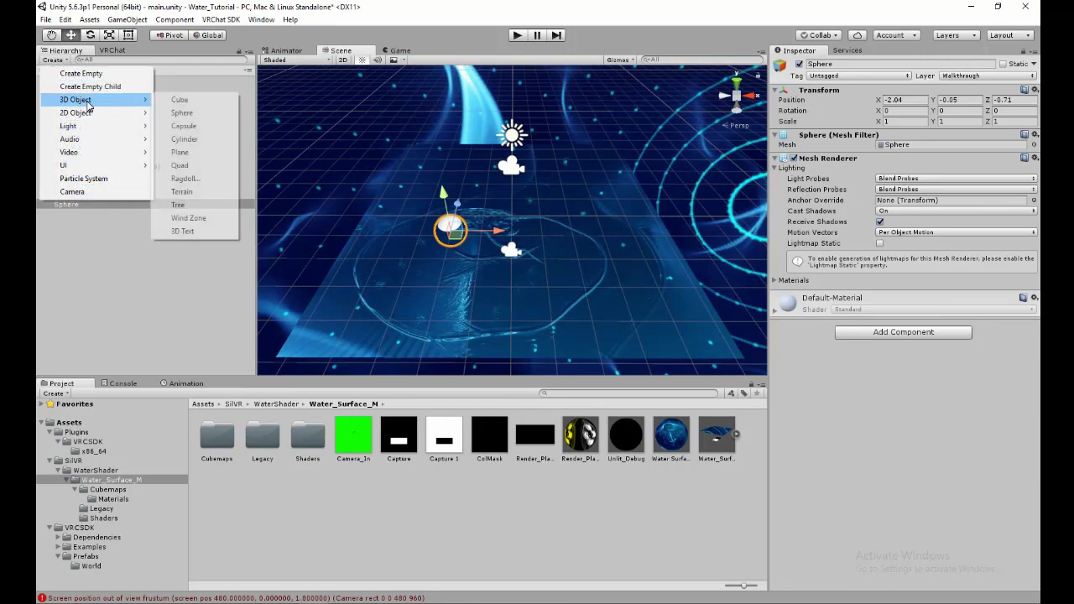
left_click(180, 99)
key("f")
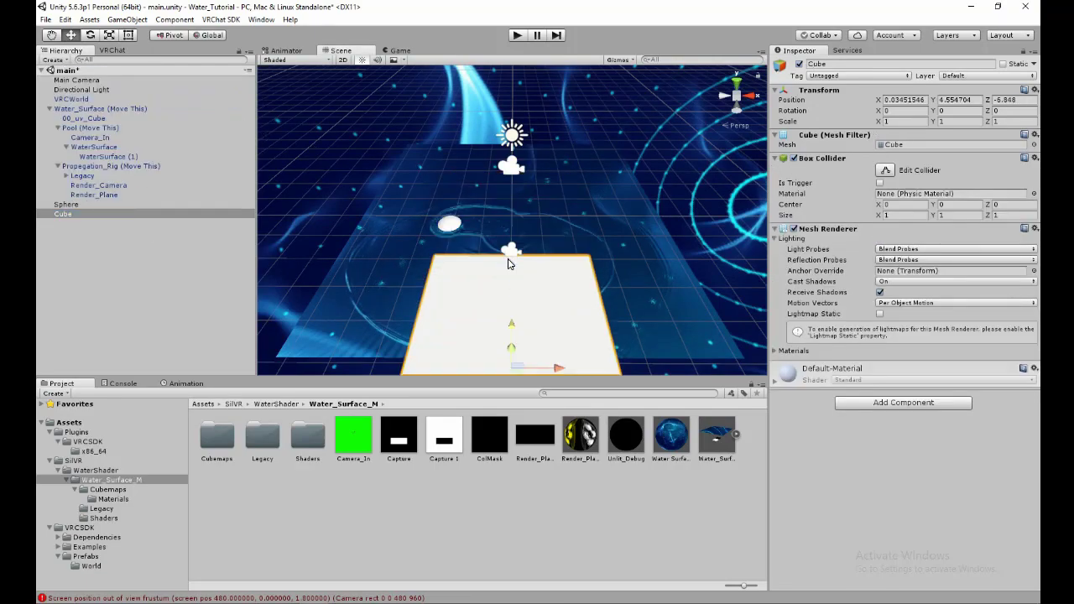
Stretch the cube to about 6.01 x 1 x 1.84 and place it over the pool's edge at about Y 0.12, Z -3.36.
left_click_drag(557, 177, 430, 381, "alt")
left_click_drag(490, 334, 710, 370)
key("r")
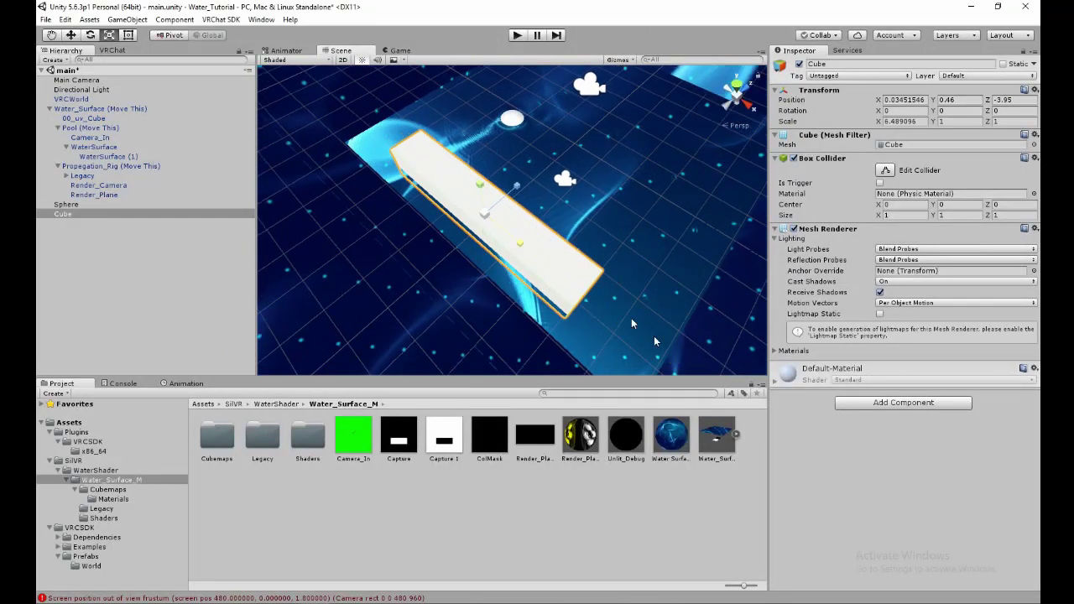
left_click_drag(517, 186, 540, 166)
key("w")
left_click_drag(499, 204, 537, 188)
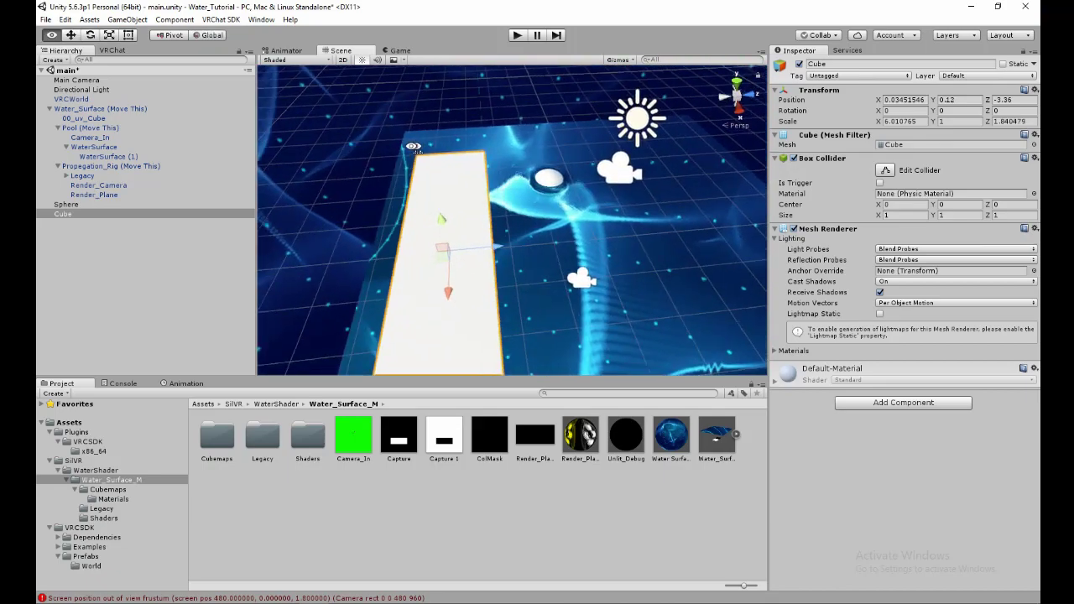
Move the sphere through the water beside the cube to test how ripples meet it, and reselect the cube.
left_click(538, 182)
mouse_move(541, 192)
left_mouse_down()
mouse_move(554, 294)
mouse_move(604, 217)
mouse_move(671, 260)
mouse_move(504, 197)
mouse_move(571, 193)
mouse_move(611, 211)
left_mouse_up()
left_click(428, 280)
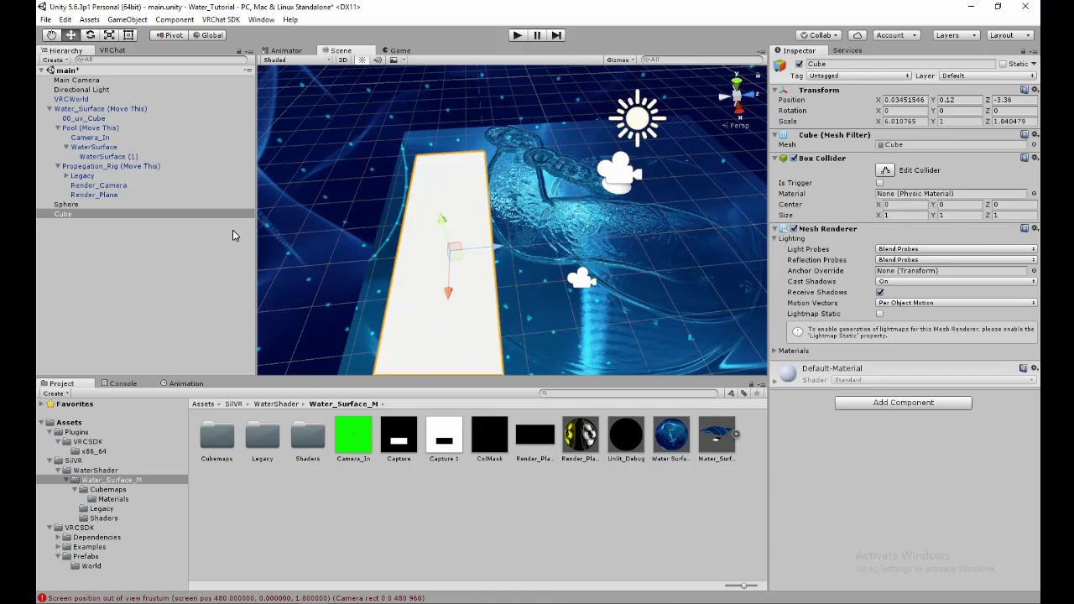
Inspect the ColMask render texture's settings and run the scene in play mode with the pool in view.
left_click(490, 436)
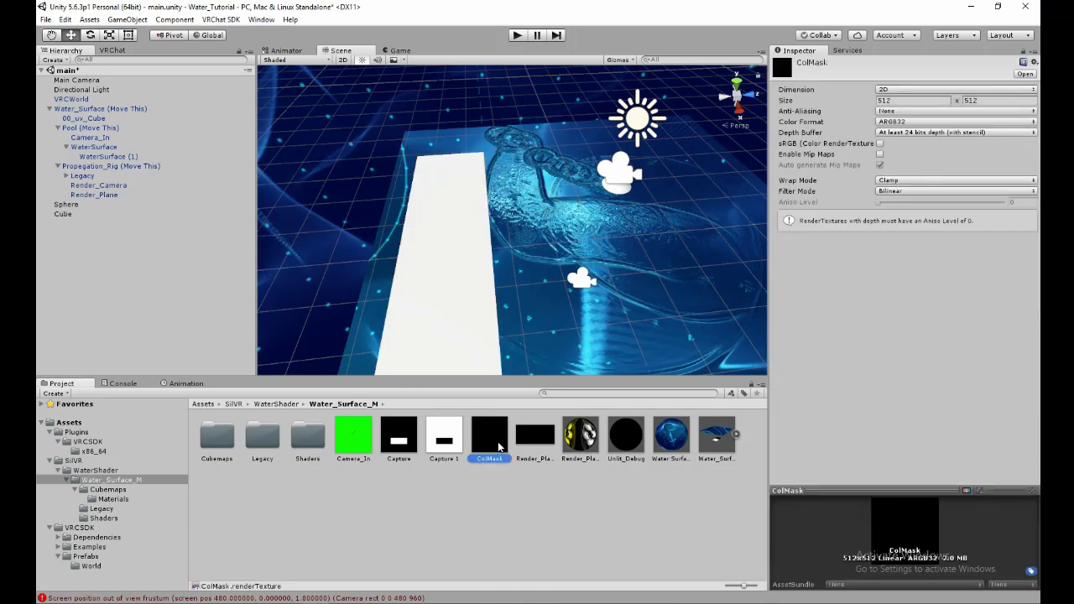
left_click_drag(592, 243, 555, 265, "alt")
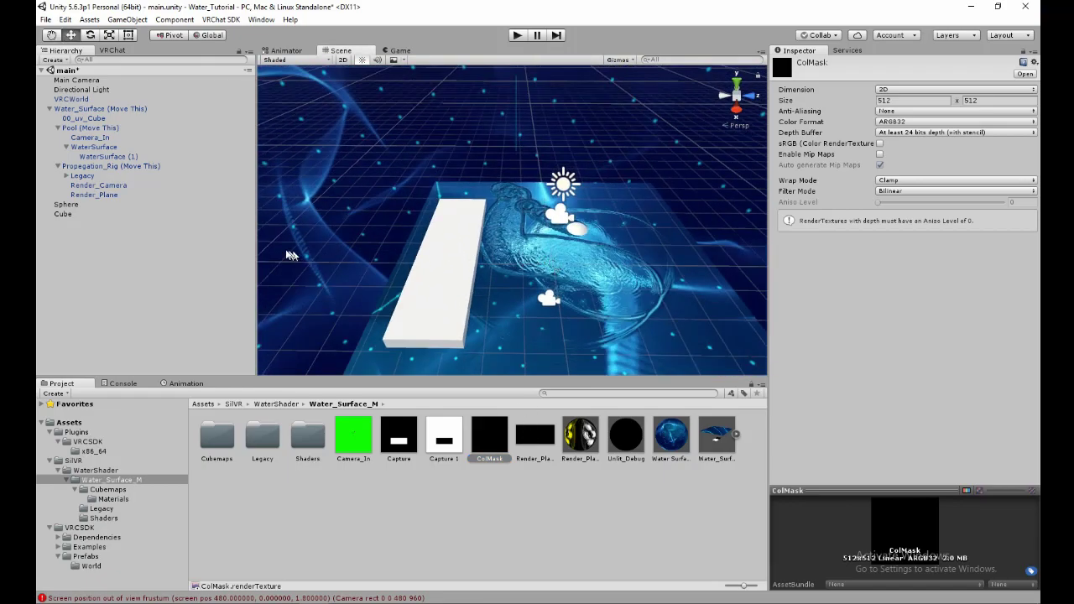
left_click(518, 35)
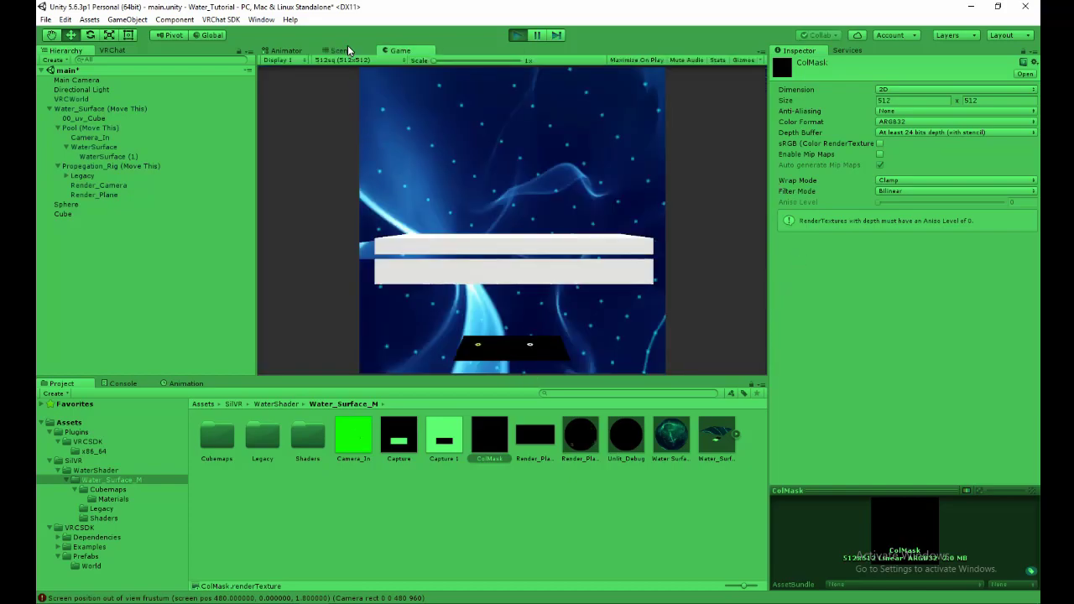
left_click_drag(475, 145, 575, 255, "alt")
left_click(580, 193)
left_click_drag(590, 193, 646, 201, "alt")
Duplicate the Camera_In camera and move the copy out of the Pool object to the hierarchy's root.
double_click(107, 135)
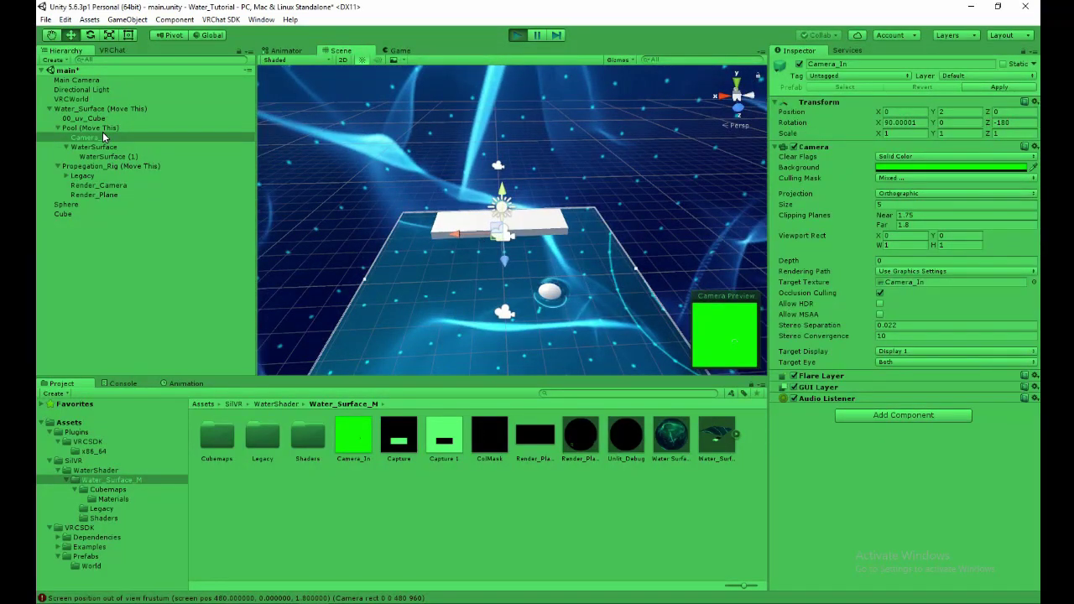
key("ctrl+d")
left_click_drag(115, 168, 119, 255)
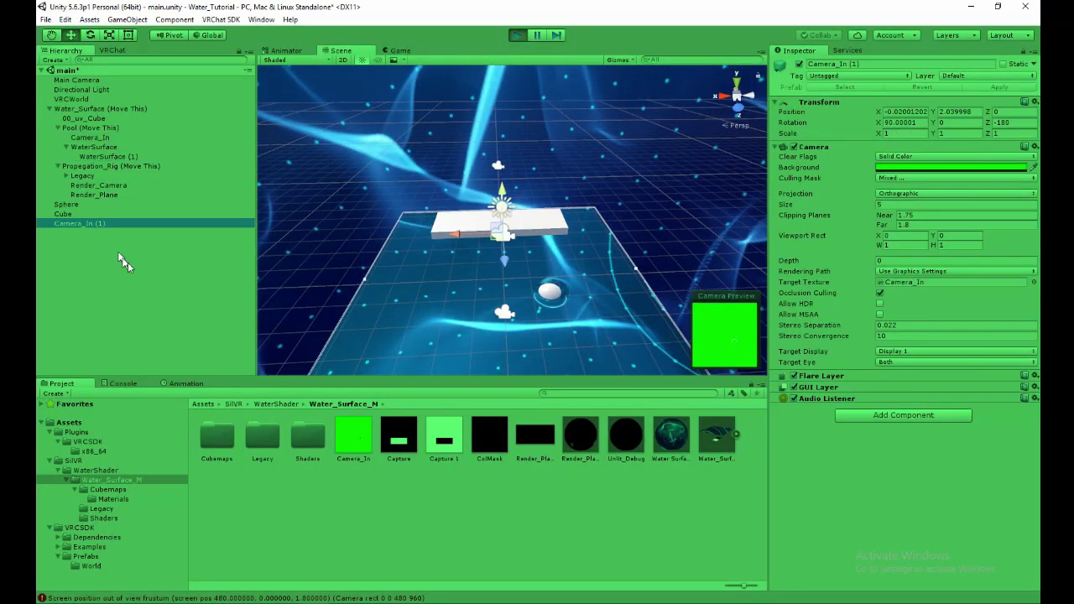
Set the camera copy's Background to black with zero alpha and its Culling Mask to Everything except one layer.
left_click(916, 167)
left_click(993, 324)
left_click_drag(992, 324, 1024, 361)
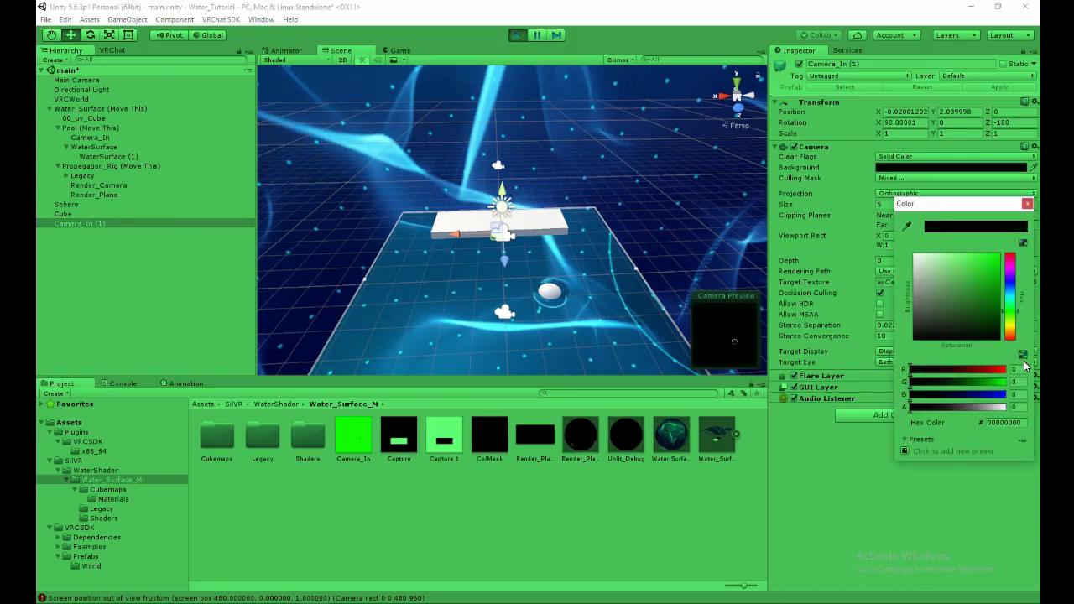
left_click(885, 178)
left_click(910, 204)
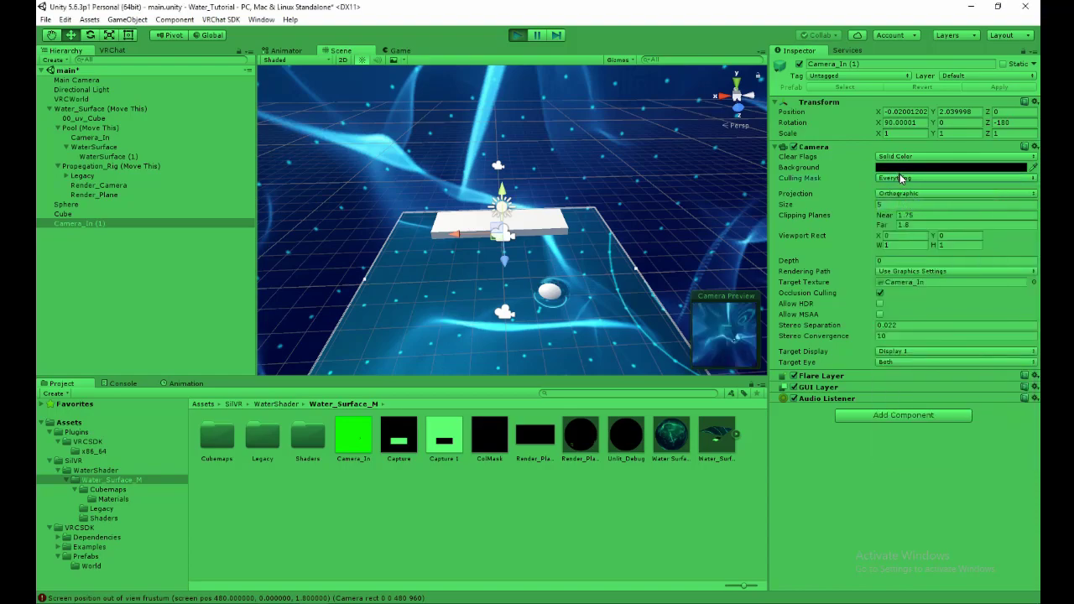
left_click(898, 177)
left_click(923, 402)
Set the camera copy's clipping planes to Near 0.82 and Far 1.7, and assign ColMask as its Target Texture.
mouse_move(886, 220)
left_mouse_down()
mouse_move(855, 206)
mouse_move(881, 228)
left_mouse_up()
left_click(884, 228)
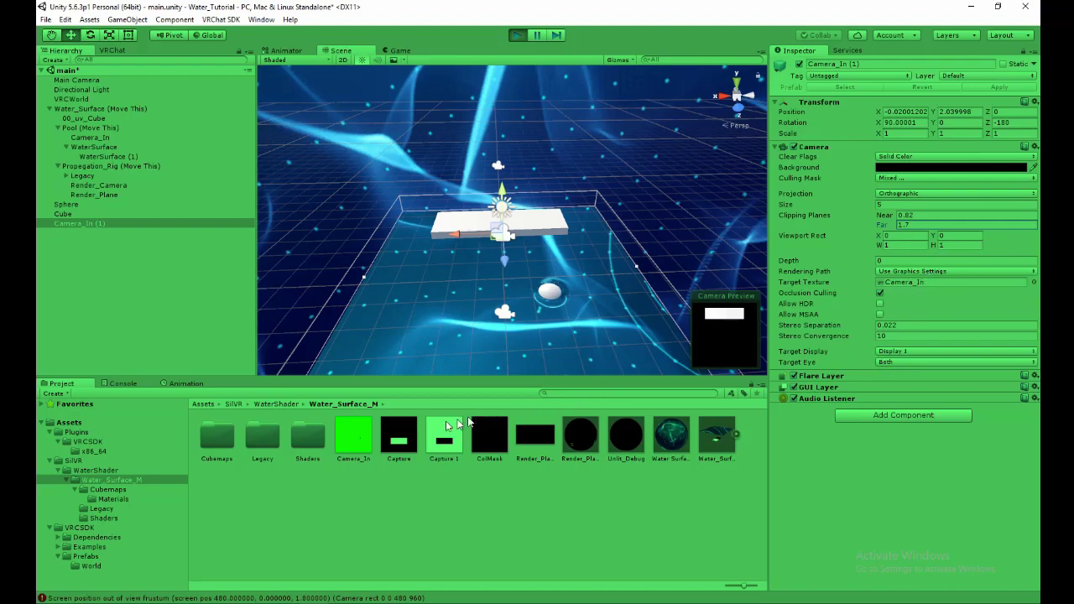
left_click_drag(493, 444, 941, 290)
Add a plane, reset its transform, and place it beside the pool at X -14.
mouse_move(625, 207)
left_mouse_down("alt")
mouse_move(625, 193)
mouse_move(625, 225)
left_mouse_up("alt")
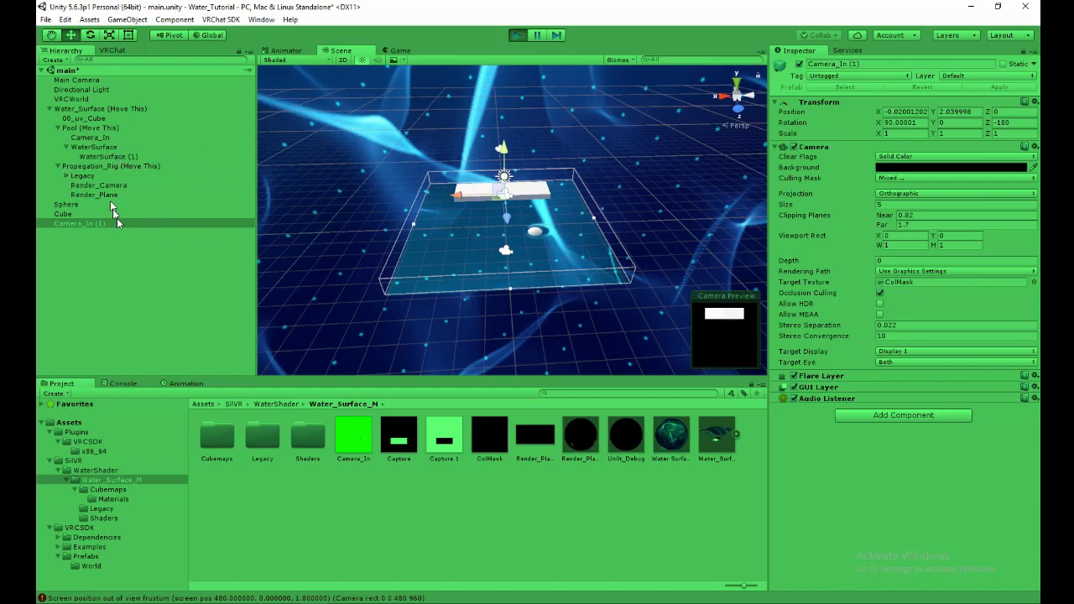
right_click(128, 240)
mouse_move(196, 355)
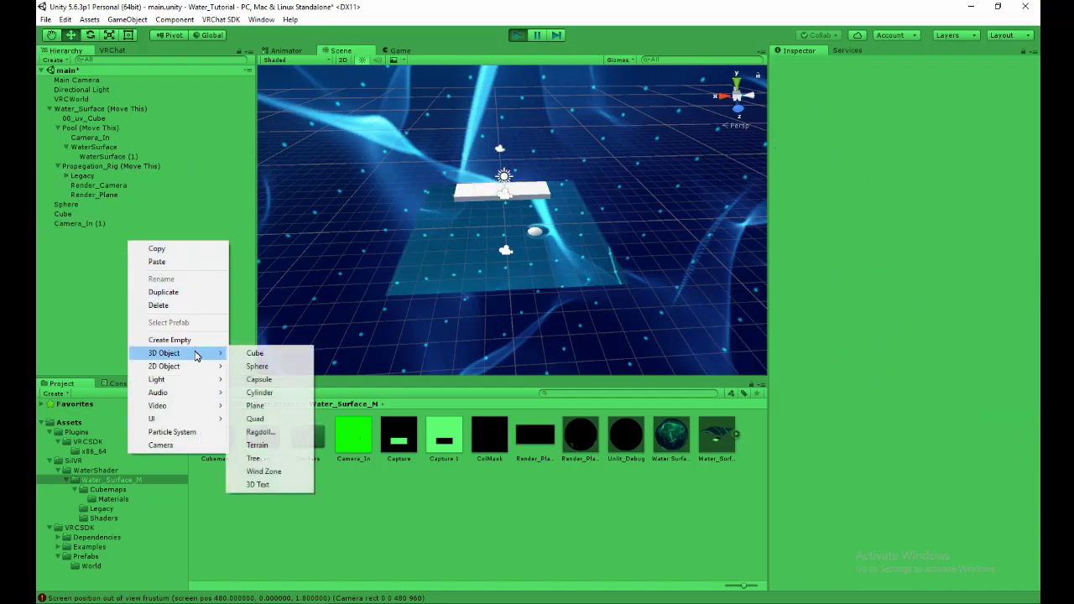
left_click(277, 406)
left_click(1035, 90)
left_click(931, 103)
left_click_drag(537, 193, 205, 182, "alt")
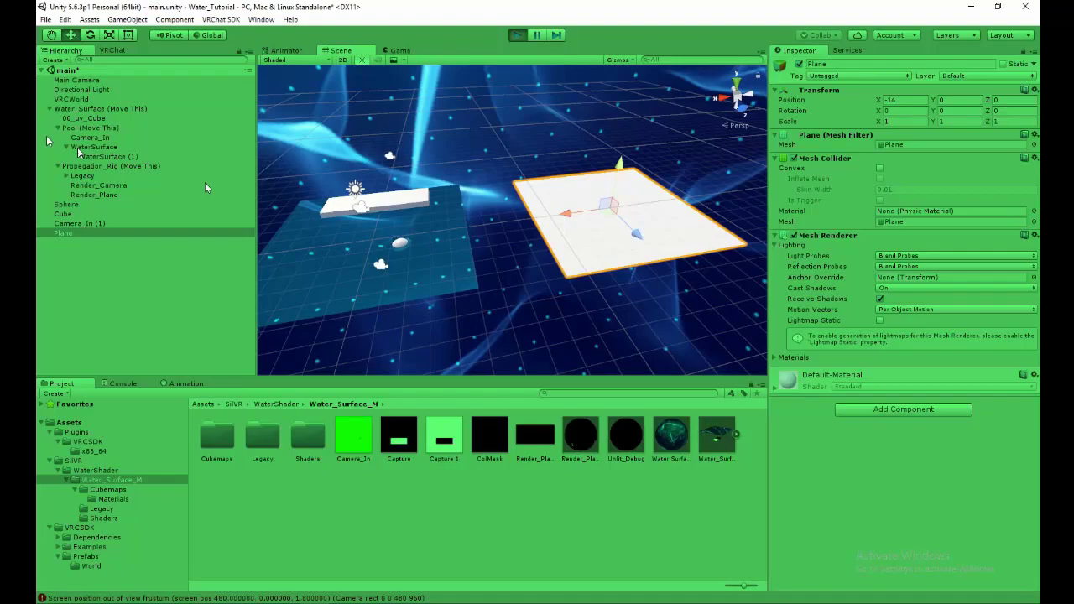
Reset the Main Camera's transform and set its X position to -14 to line up with the plane.
double_click(82, 81)
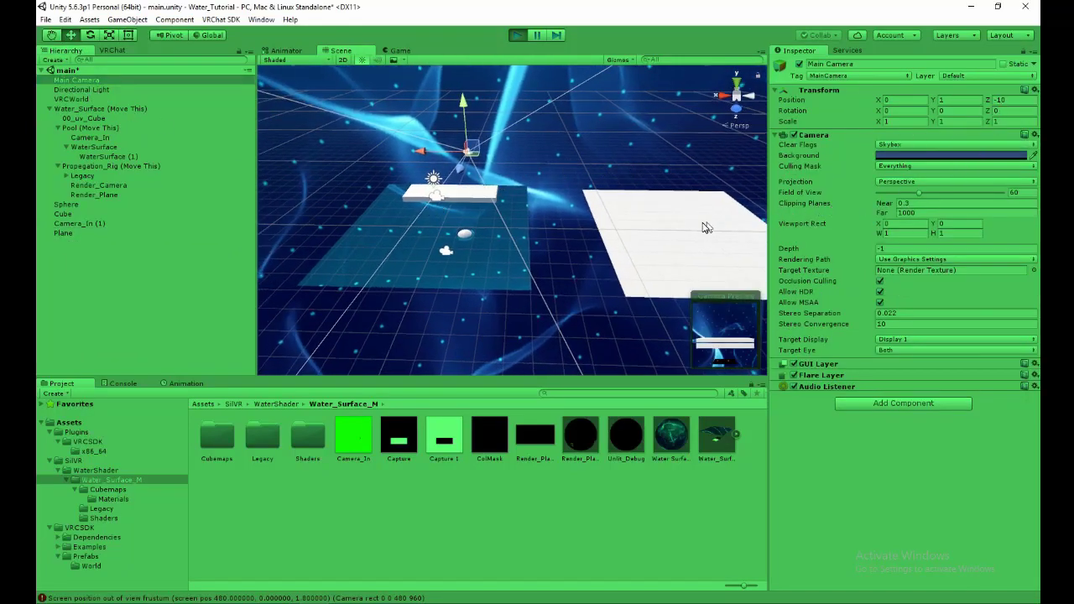
left_click(706, 227)
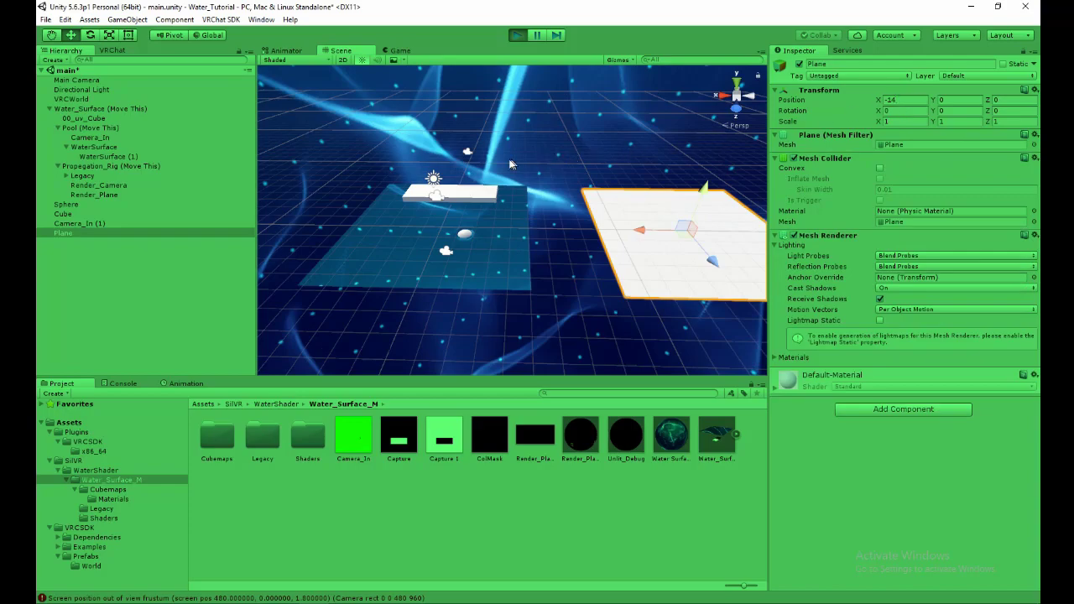
left_click(469, 155)
left_click(1033, 92)
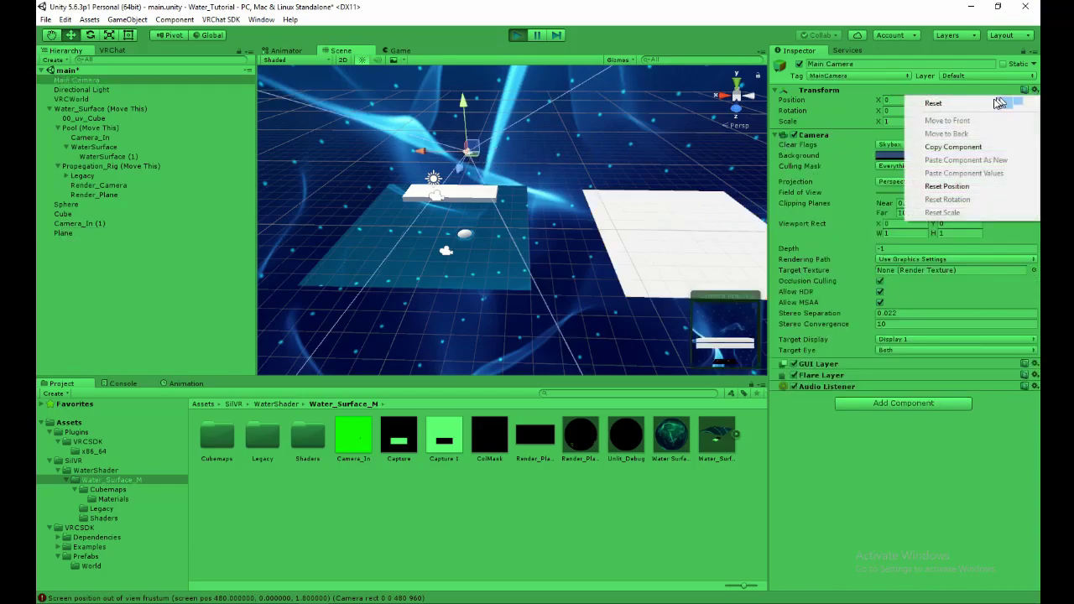
left_click(932, 102)
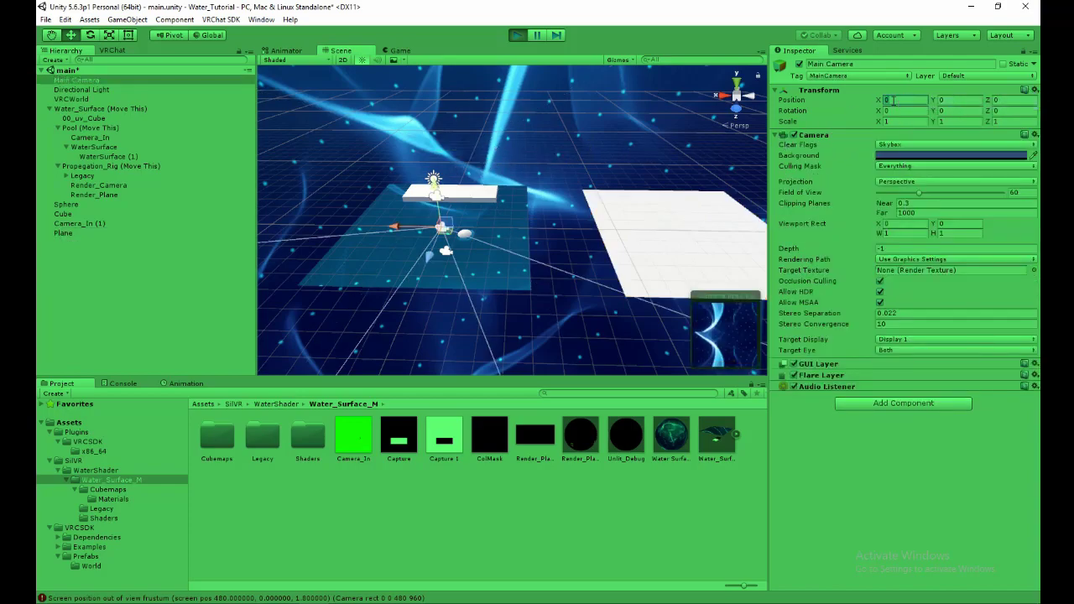
left_click(894, 99)
type("-10")
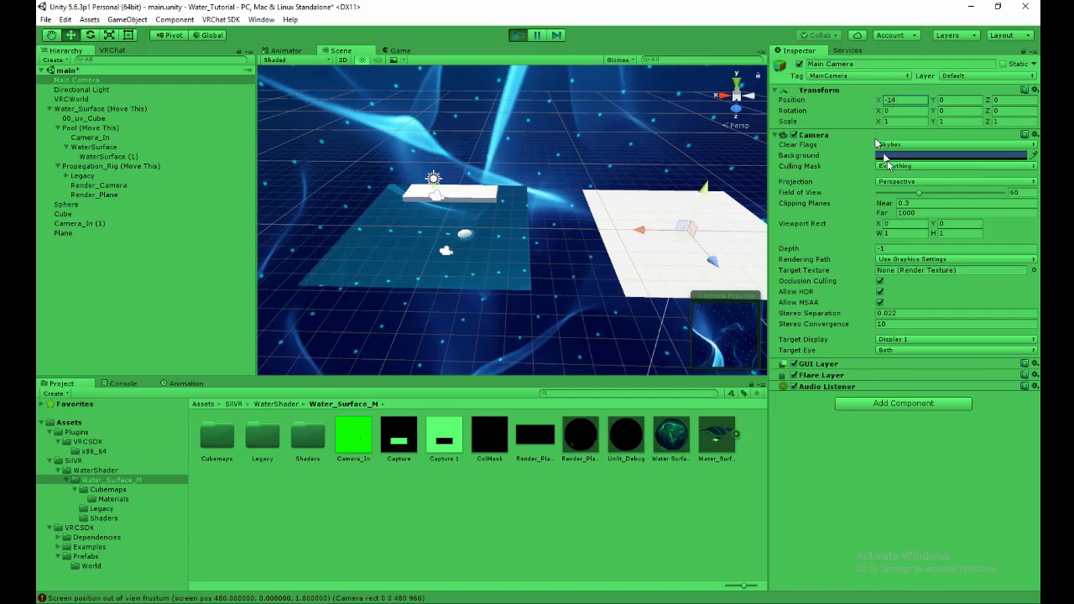
Set the Main Camera's projection to Orthographic and raise the camera to Y 6.19 above the plane.
left_click(898, 183)
left_click(915, 207)
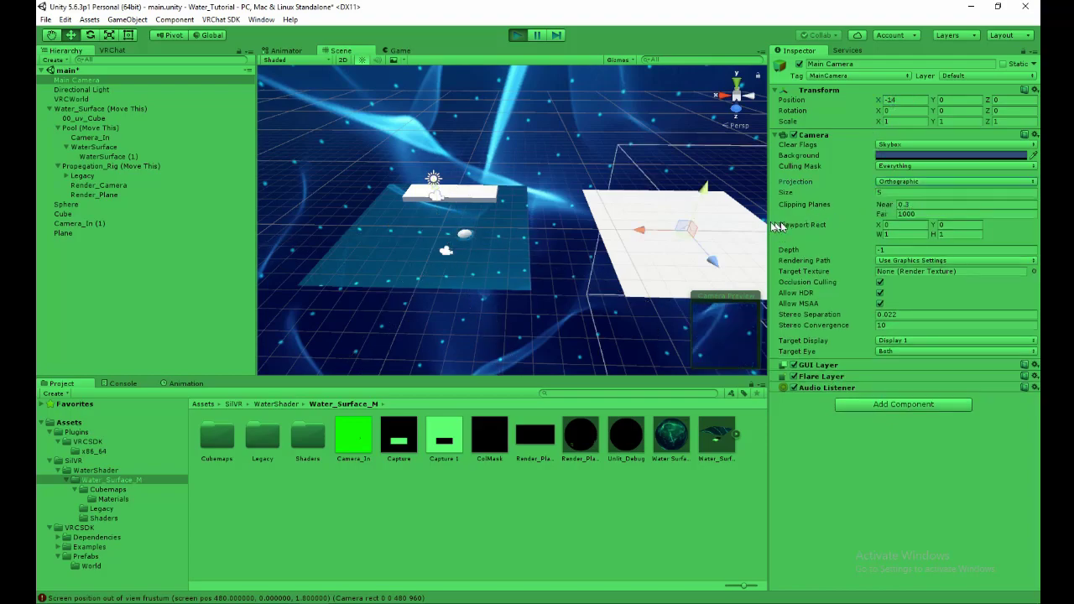
left_click_drag(701, 193, 703, 134)
Rotate the Main Camera 90 degrees about X so it faces straight down at the plane.
key("e")
key("f")
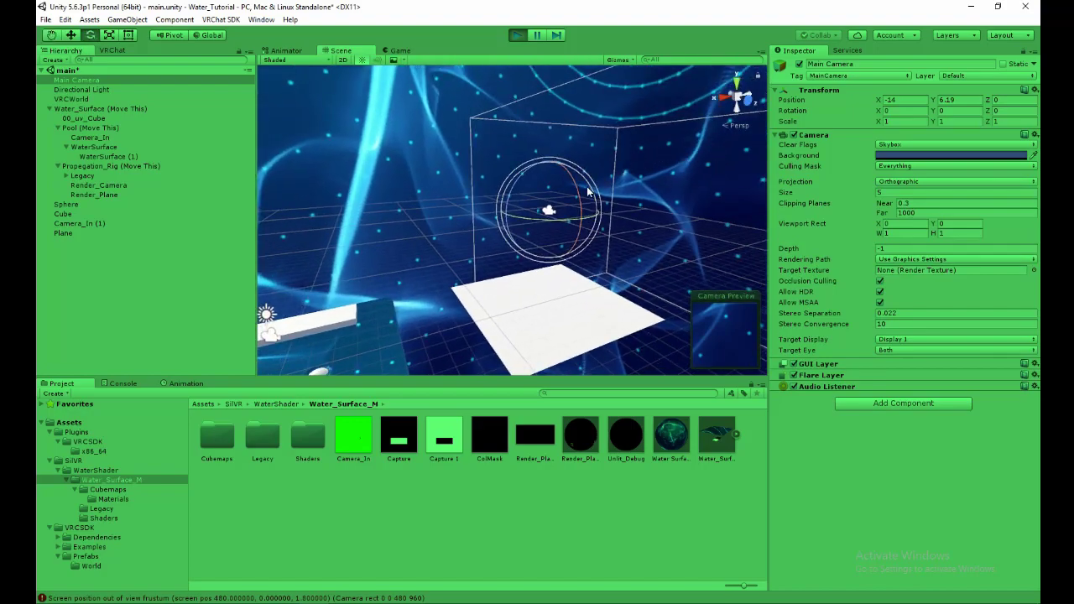
left_click_drag(578, 214, 419, 206)
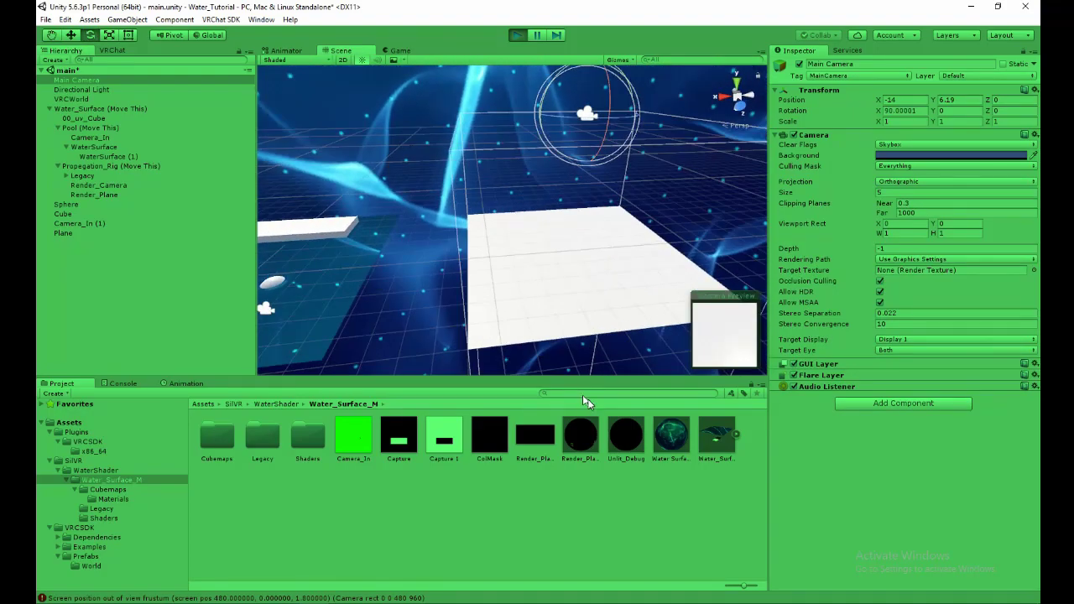
Apply the Unlit_Debug material to the plane beneath the Main Camera to display the ColMask texture.
left_click(587, 449)
left_click_drag(626, 438, 729, 265)
left_click_drag(762, 229, 622, 277)
Try a width of 640 on the ColMask render texture and restore it to 512.
left_click(487, 436)
left_click(929, 100)
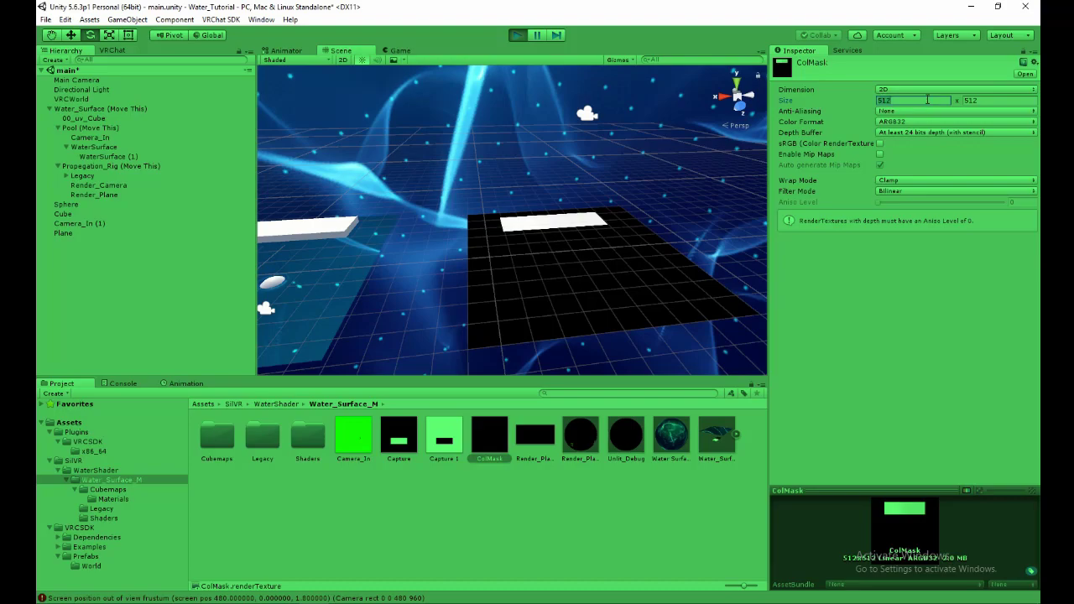
type("640")
key("Return")
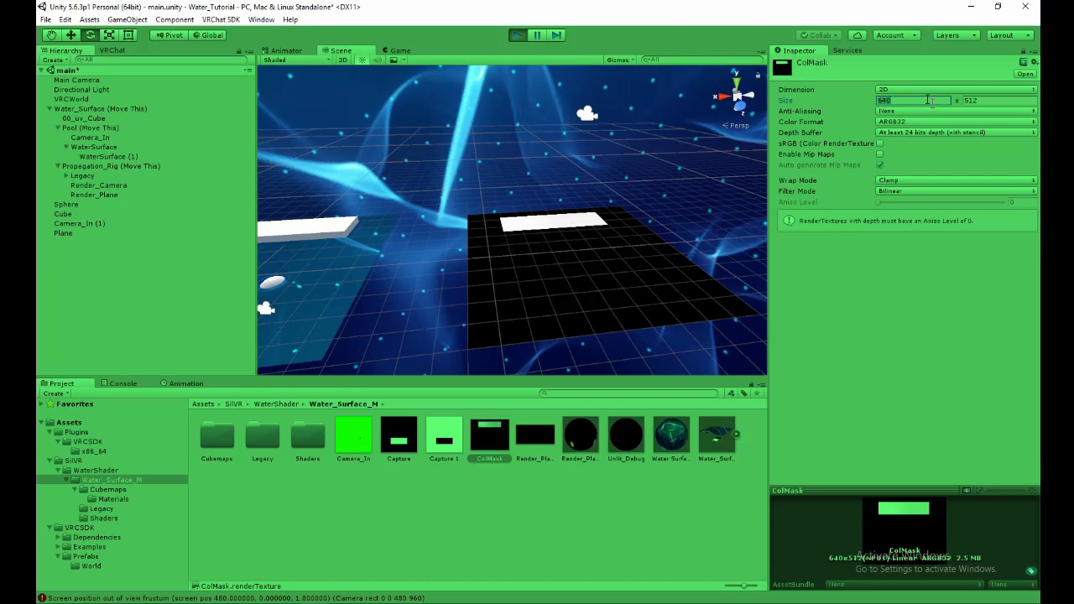
key("Return")
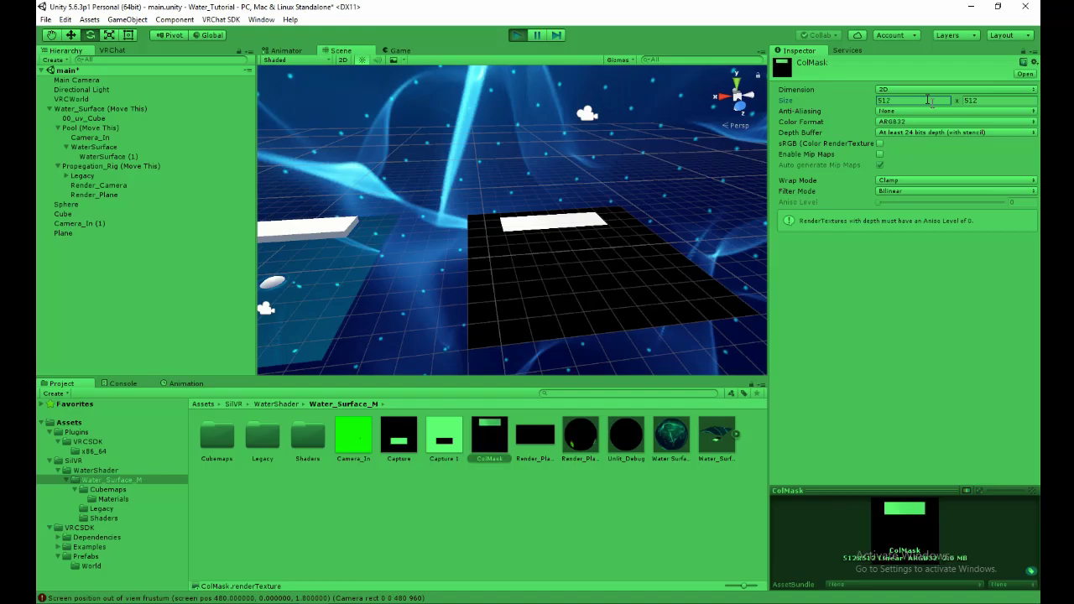
left_click(589, 115)
left_click_drag(589, 115, 470, 214, "alt")
left_click(509, 426)
right_click(508, 426)
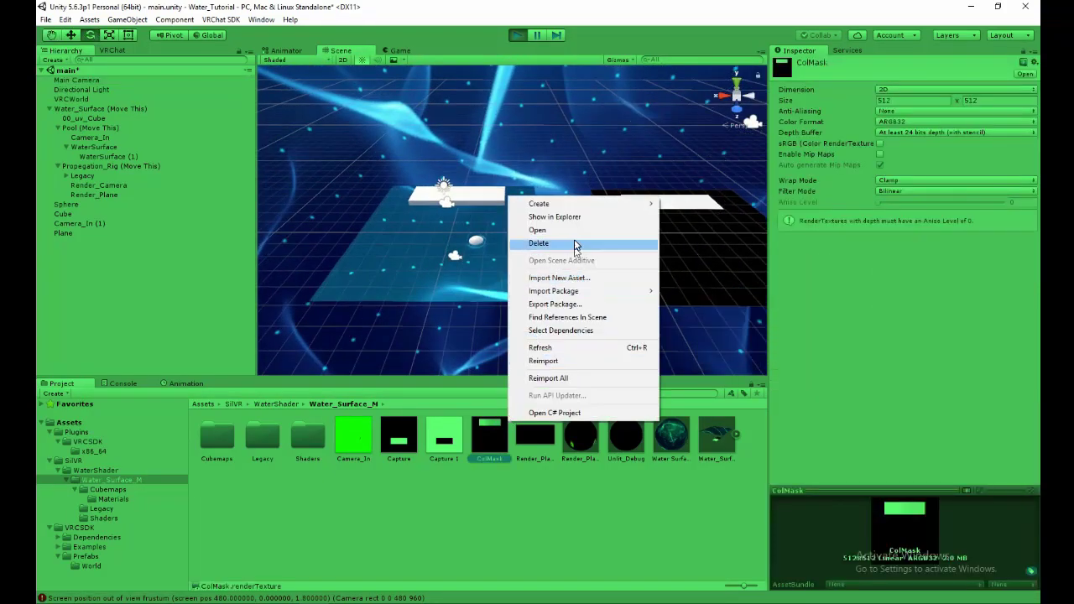
key("Escape")
Rotate the Main Camera to -180 degrees about Z to match the mask's orientation.
left_click(588, 147)
left_click_drag(587, 148, 600, 143, "alt")
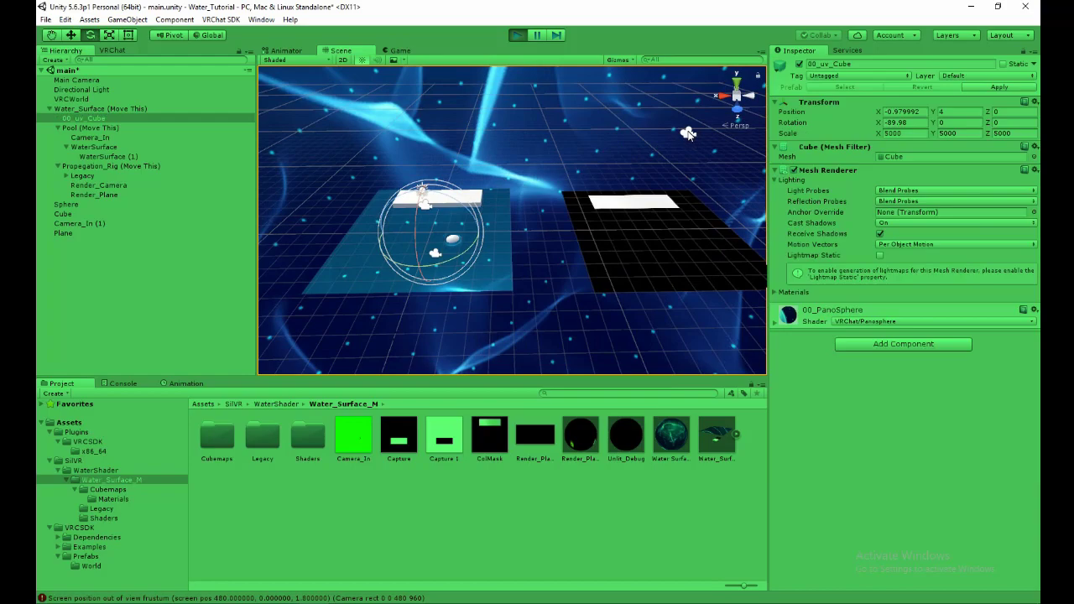
left_click(687, 134)
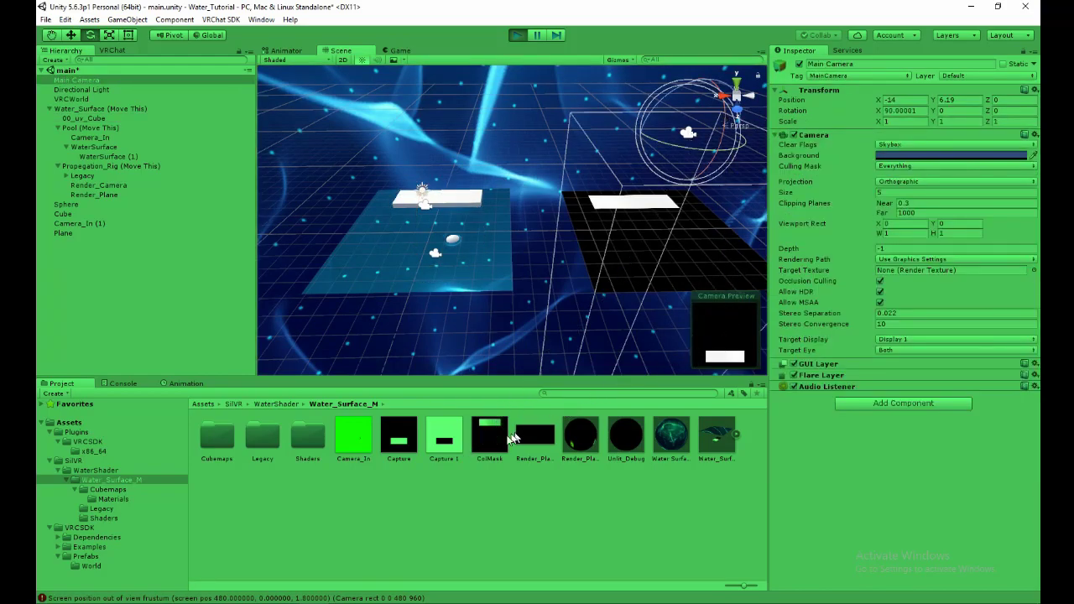
left_click_drag(729, 151, 553, 247)
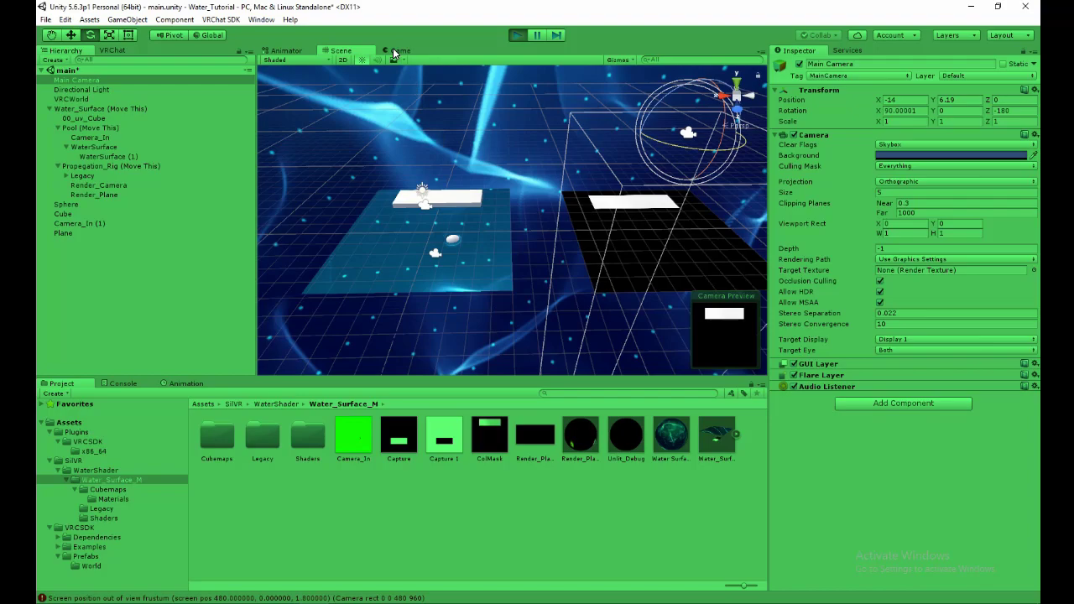
Detach the Game view into a floating window and enlarge it to fit the whole camera image.
left_click_drag(393, 52, 522, 260)
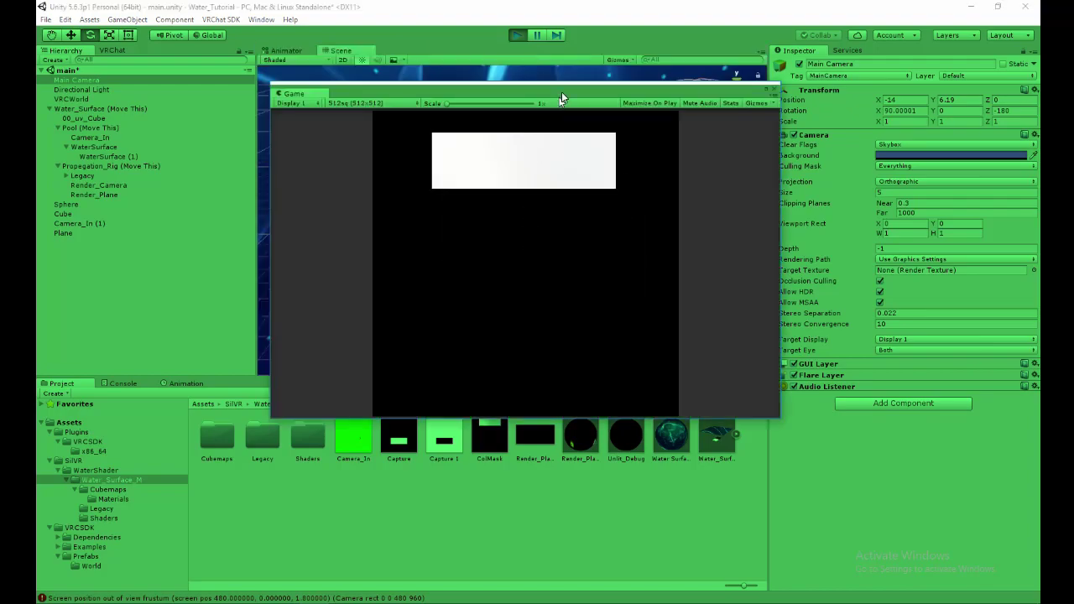
left_click_drag(561, 98, 530, 80)
left_click_drag(749, 404, 888, 526)
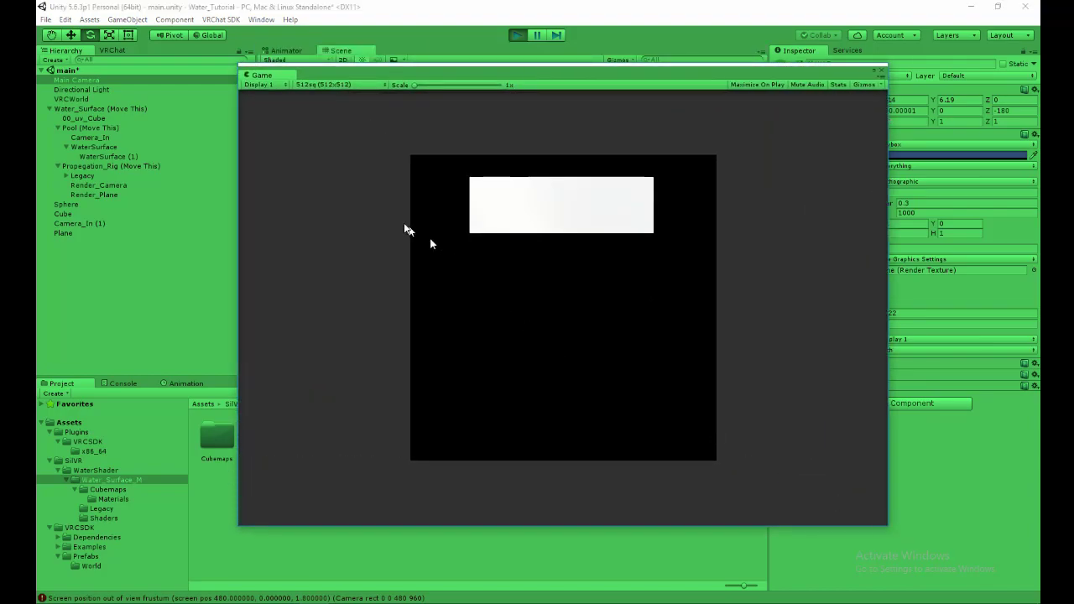
Try Free Aspect and a custom resolution entry in the Game view, and restore the 512sq (512x512) resolution.
left_click(342, 84)
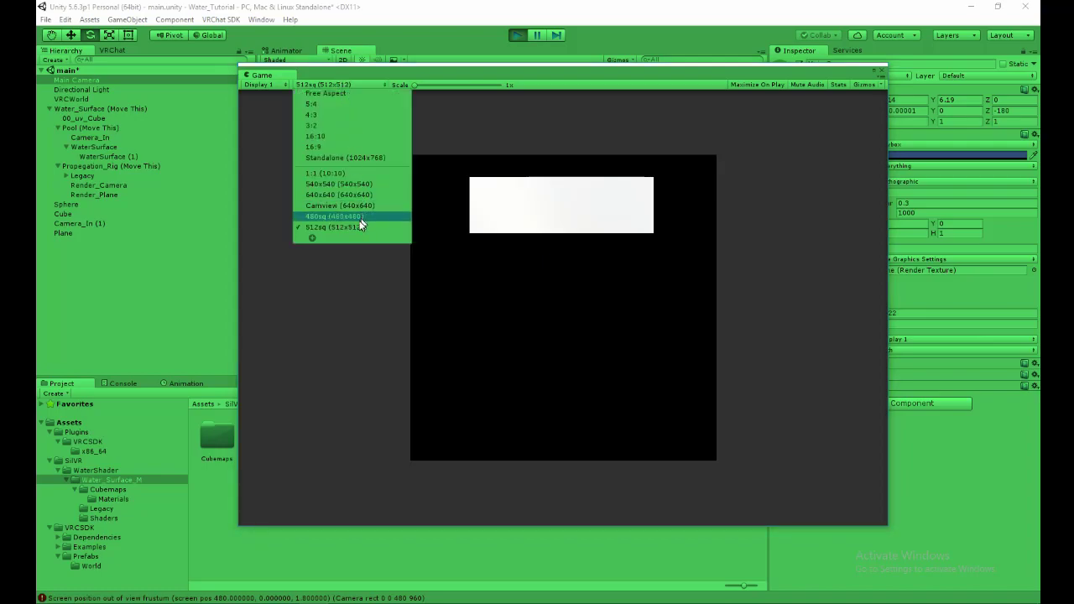
left_click(331, 94)
left_click(337, 84)
left_click(312, 235)
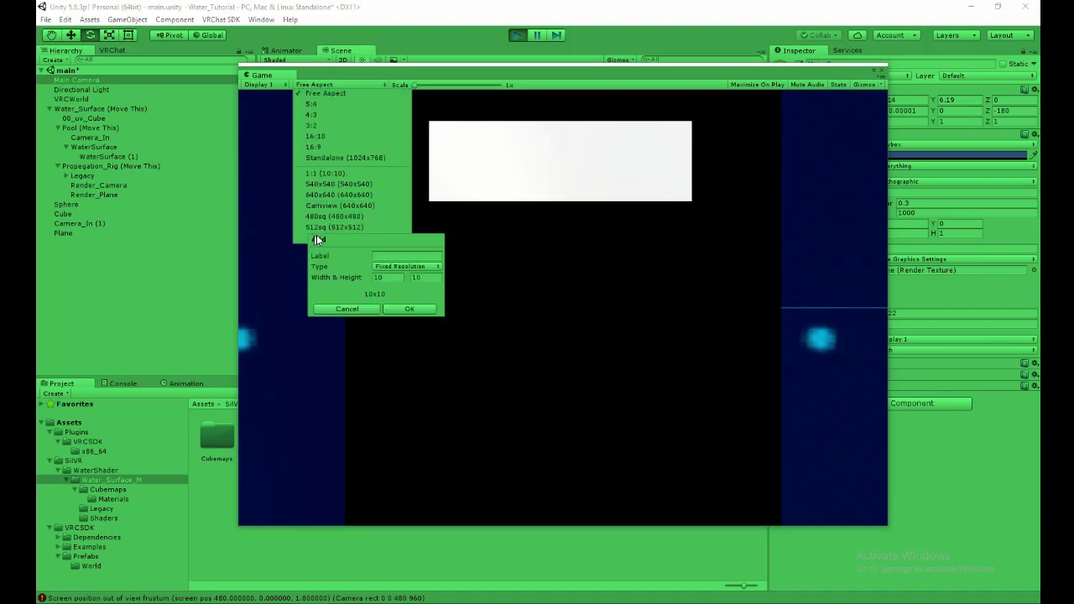
left_click(393, 276)
left_click(431, 278)
type("512")
left_click(411, 267)
left_click(400, 266)
left_click(354, 310)
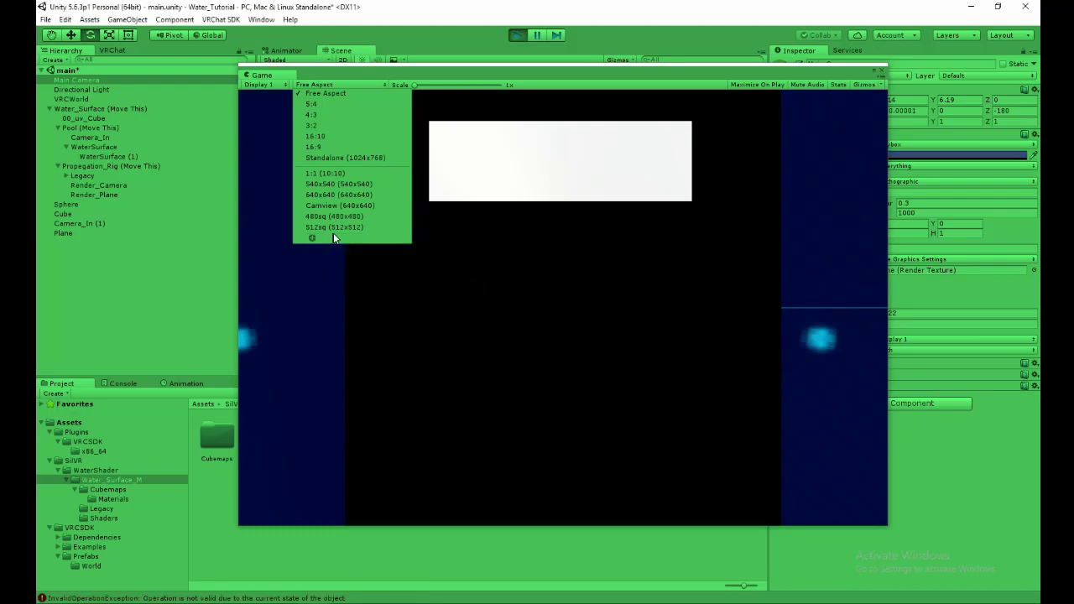
left_click(336, 228)
mouse_move(887, 525)
left_mouse_down()
mouse_move(386, 243)
mouse_move(410, 277)
mouse_move(384, 249)
mouse_move(407, 222)
mouse_move(362, 228)
mouse_move(411, 188)
mouse_move(894, 533)
left_mouse_up()
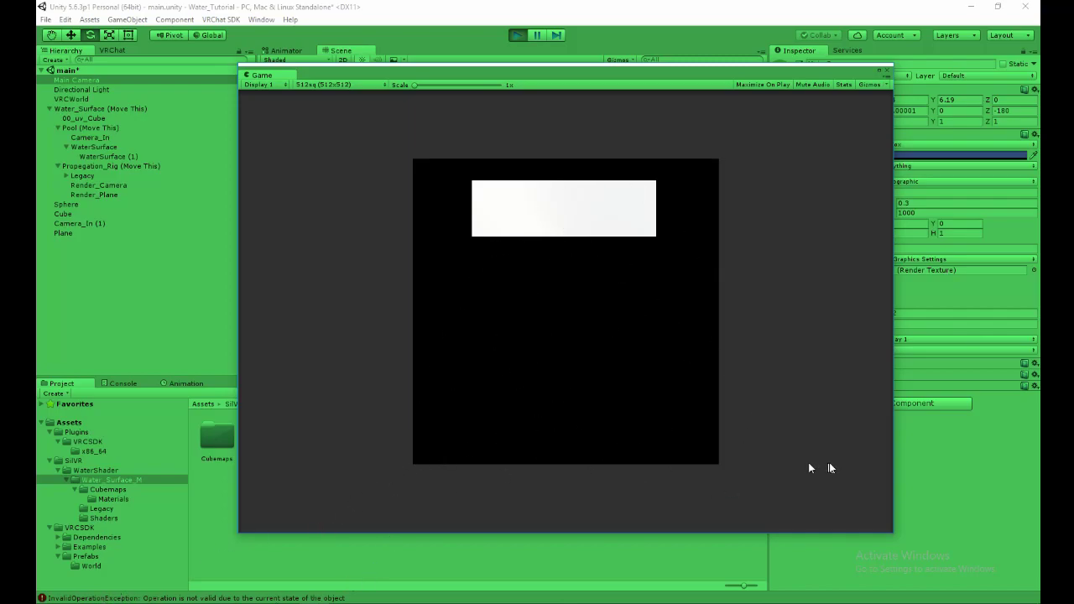
Open Snipping Tool and capture the black mask image in the Game view with a margin around it.
key("super")
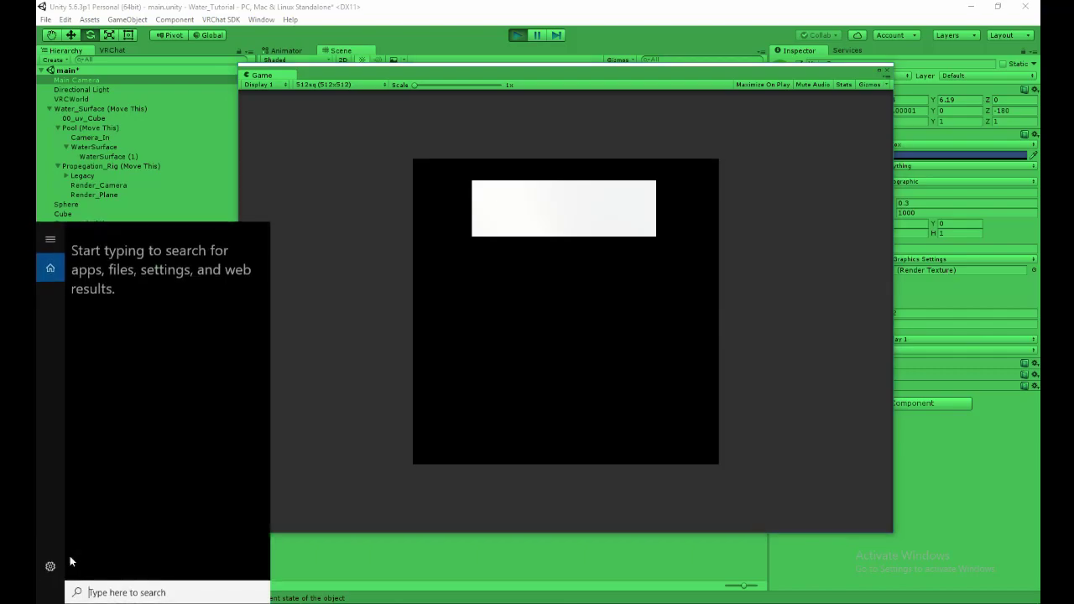
type("snip")
key("Return")
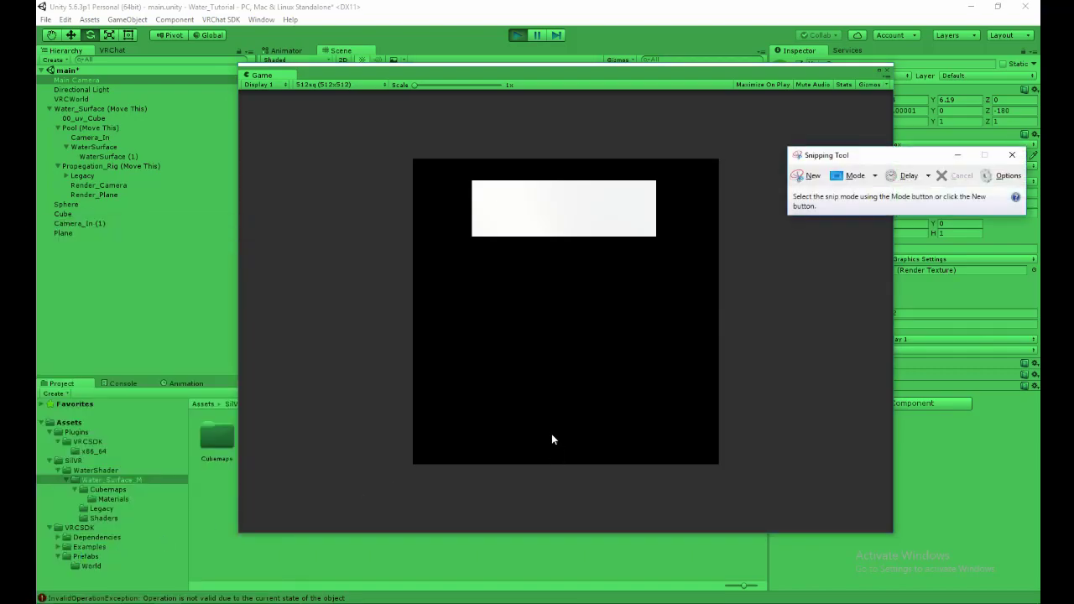
left_click(806, 175)
left_click_drag(393, 142, 753, 486)
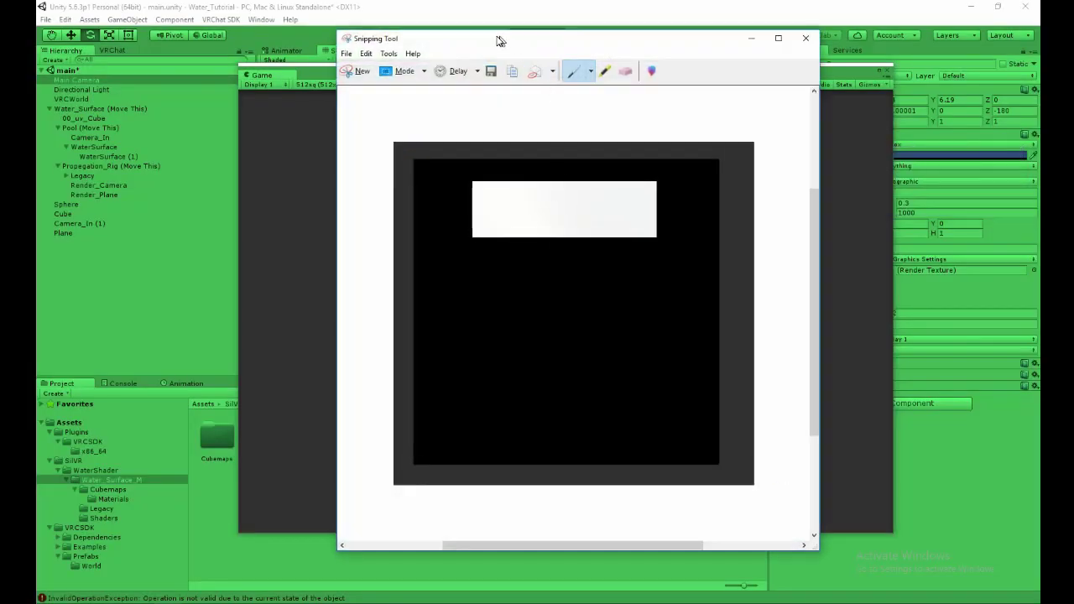
Save the snip as Capture PNG in the Water_Surface_M folder, replacing the existing file, and close Snipping Tool.
left_click(346, 53)
left_click(374, 99)
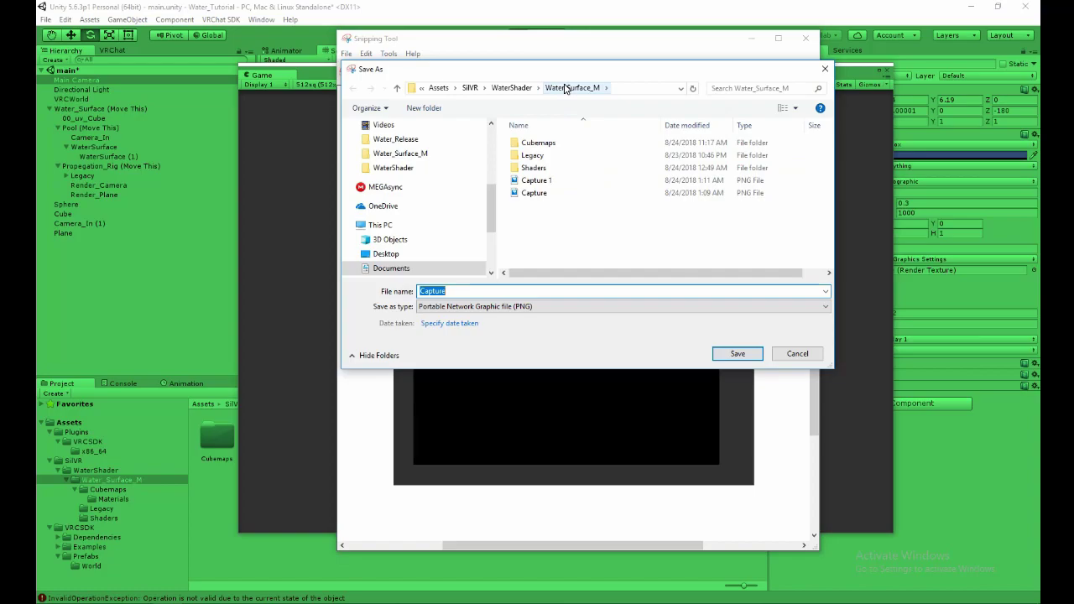
left_click(547, 194)
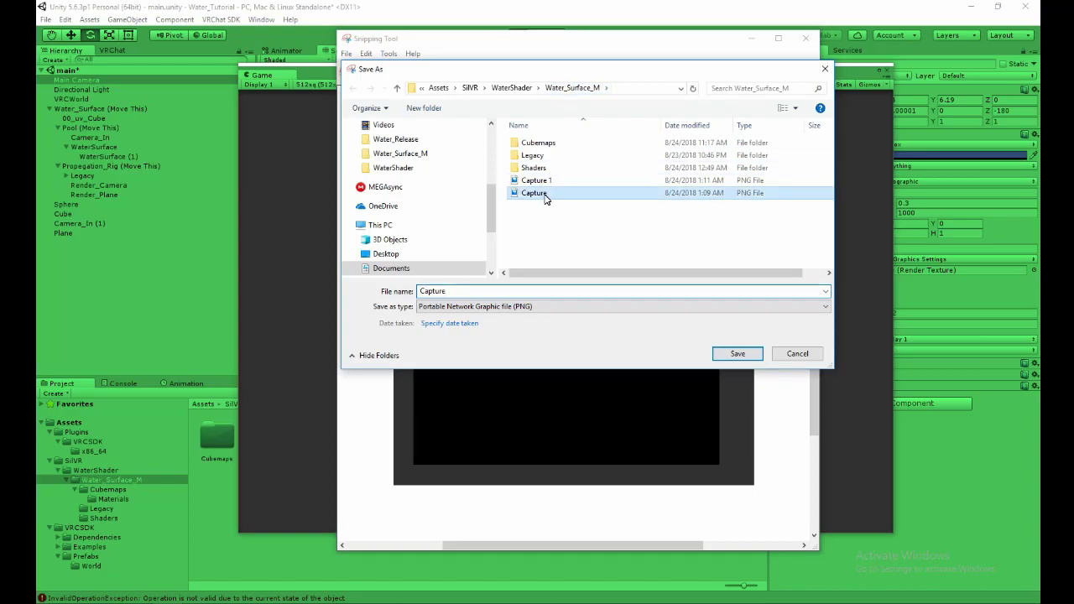
left_click(742, 354)
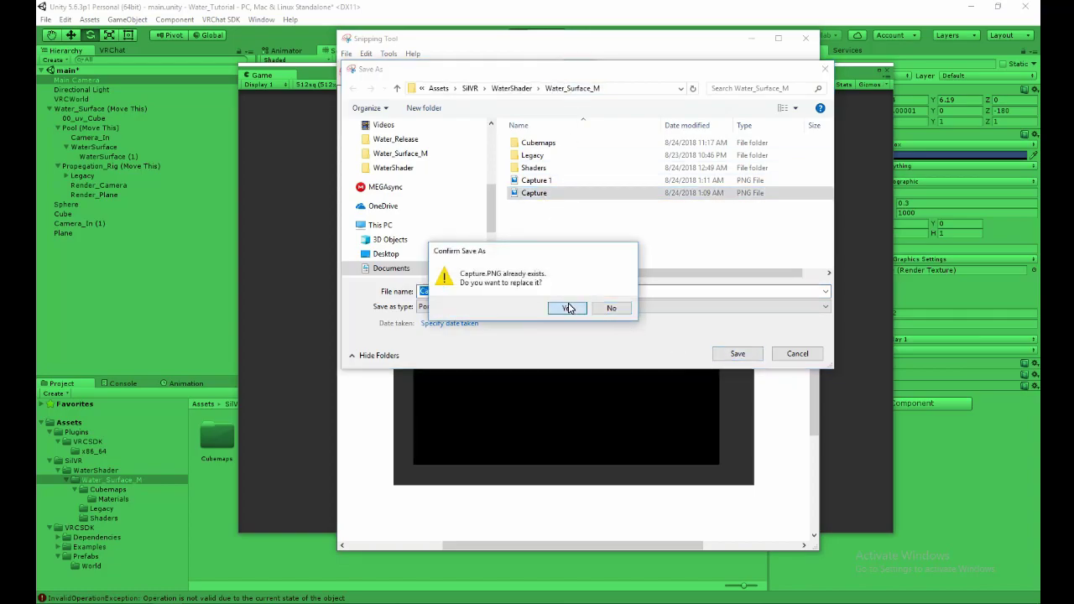
left_click(570, 307)
left_click(808, 38)
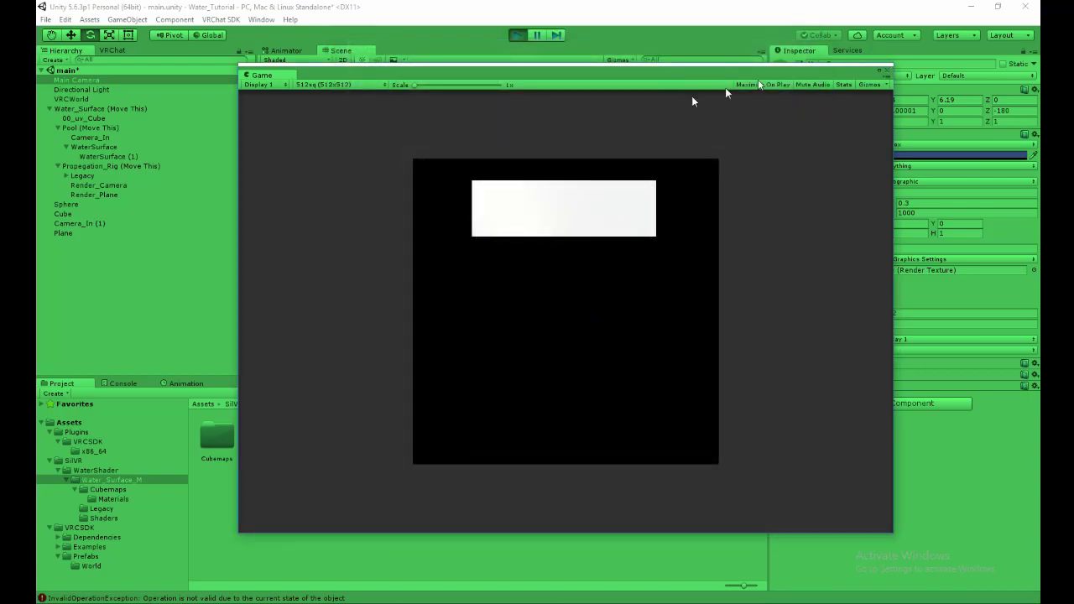
Dock the Game view back beside the Scene view and stop play mode.
left_click_drag(262, 74, 482, 52)
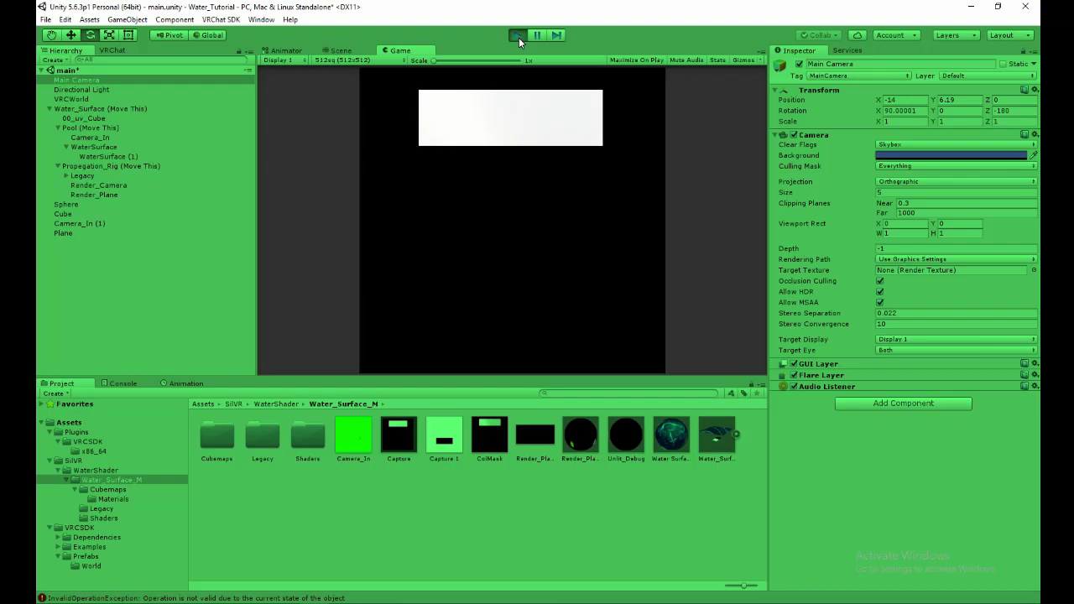
left_click(518, 35)
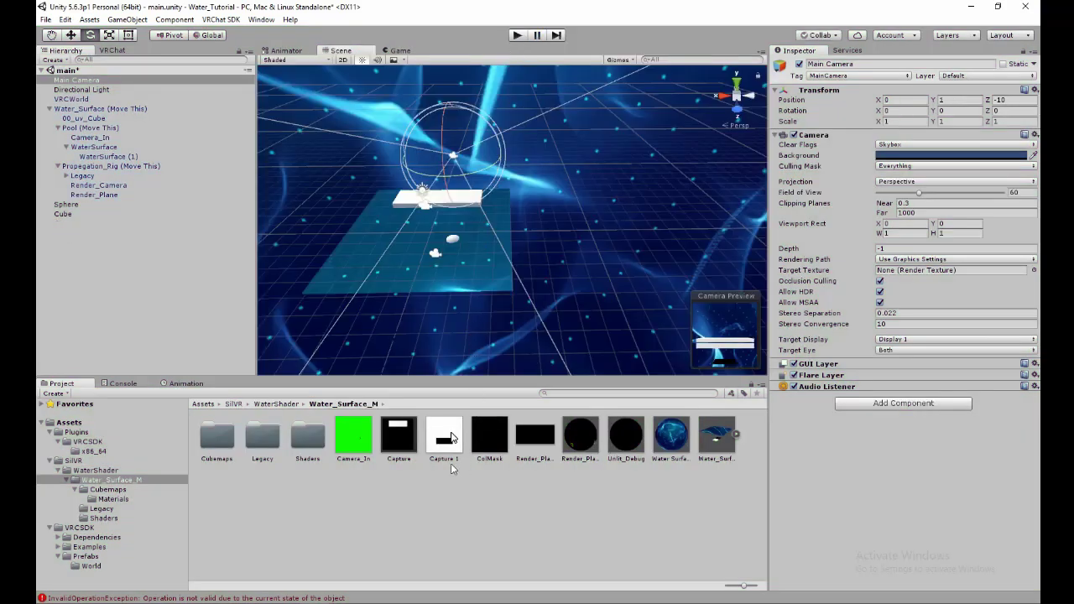
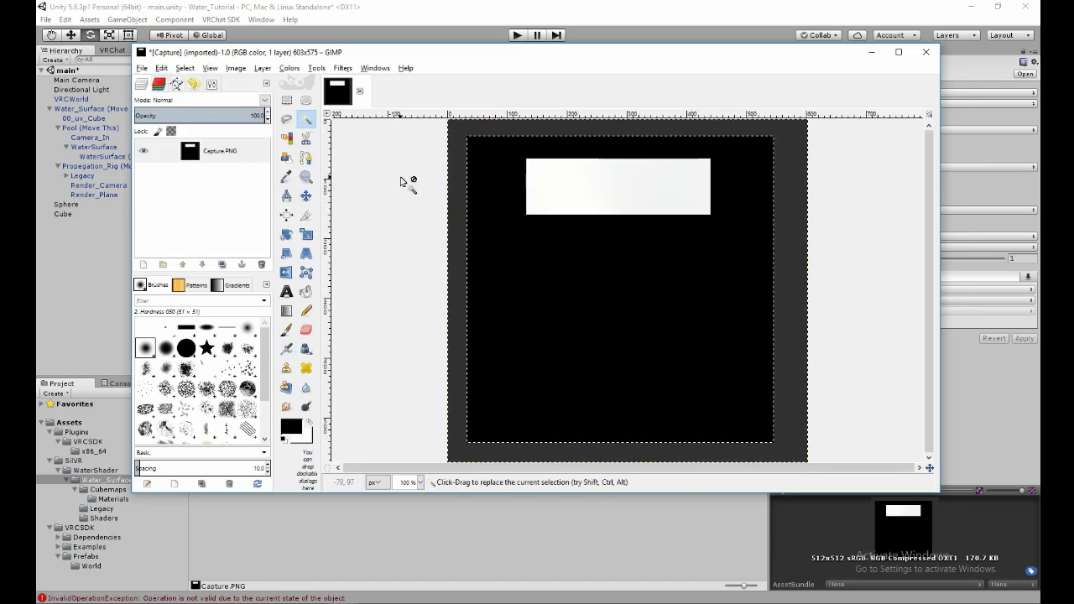
In GIMP, trim the capture by deleting the selected grey border and autocropping, and overwrite Capture.PNG.
key("Delete")
left_click(236, 68)
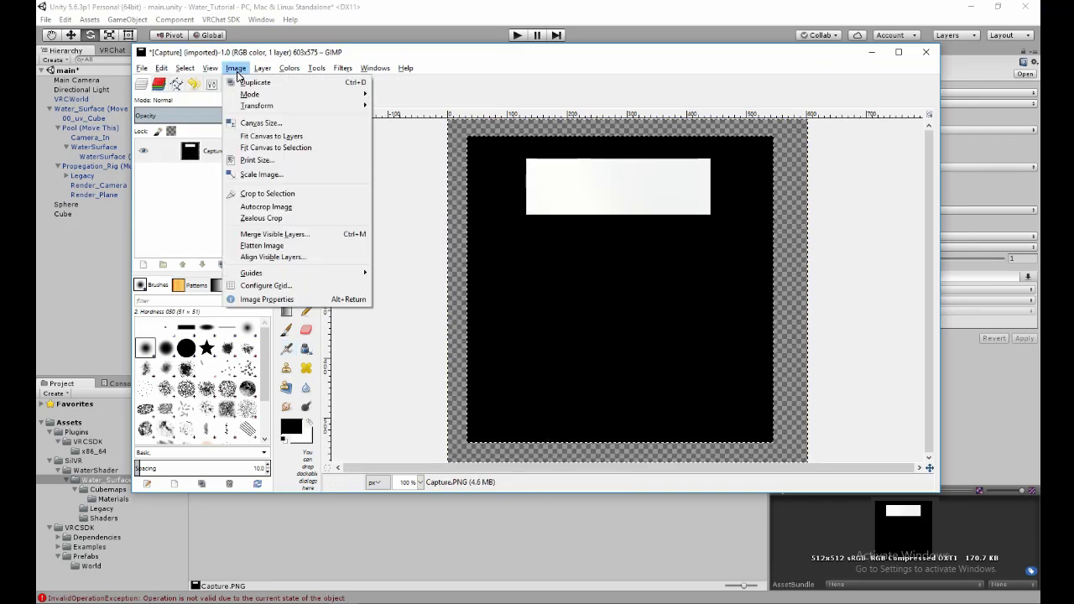
left_click(291, 209)
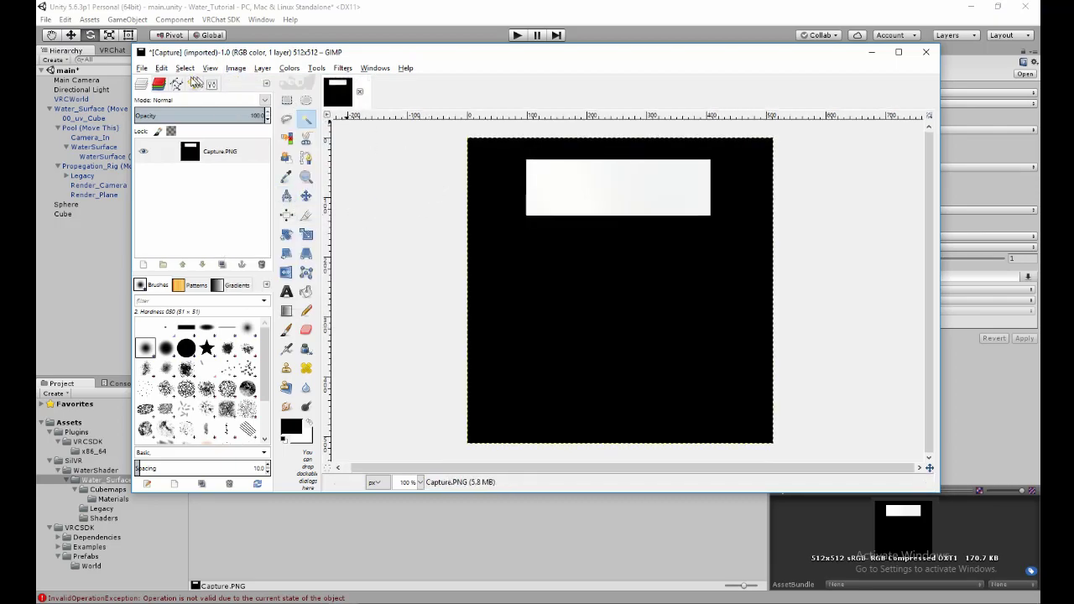
left_click(142, 68)
left_click(193, 216)
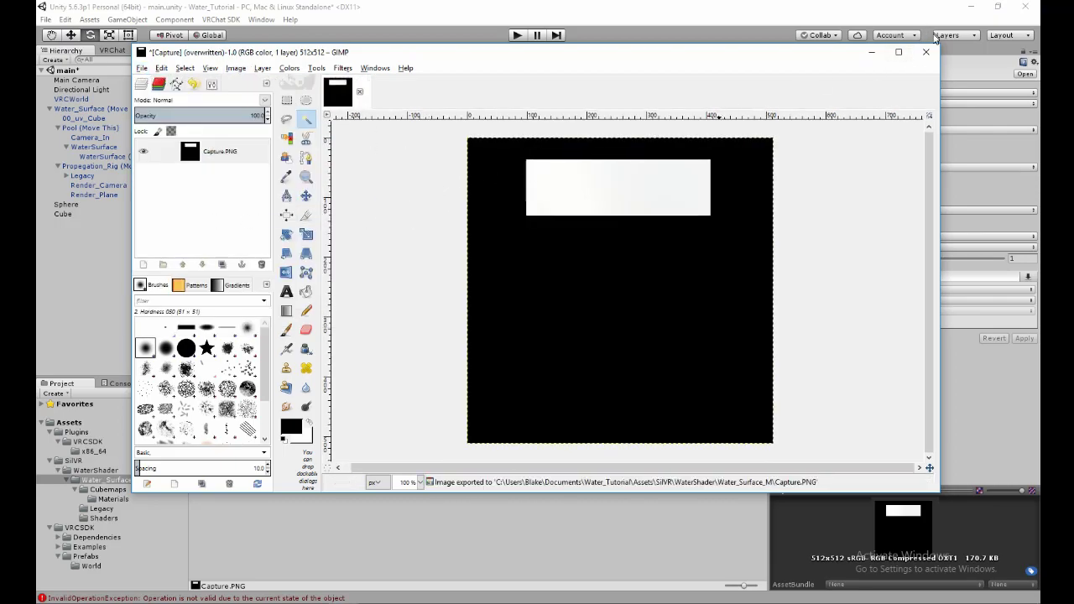
Bucket-fill the light rectangle in the mask with solid white.
left_click(309, 422)
left_click(306, 291)
left_click(617, 190)
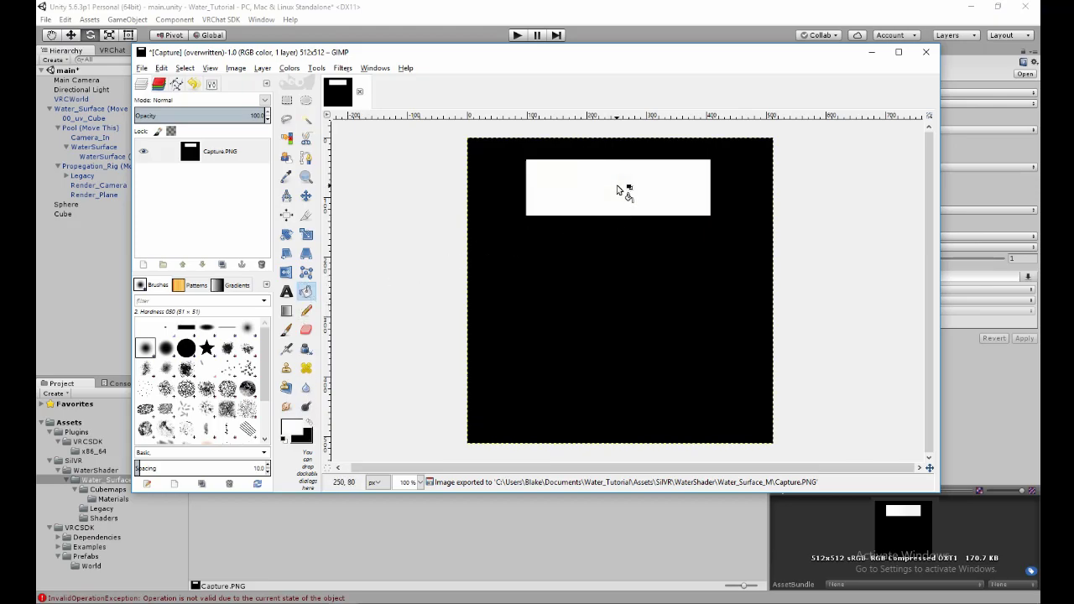
Try filling the white rectangle with black and with the pink color d9b8b8, undoing each fill.
left_click(307, 424)
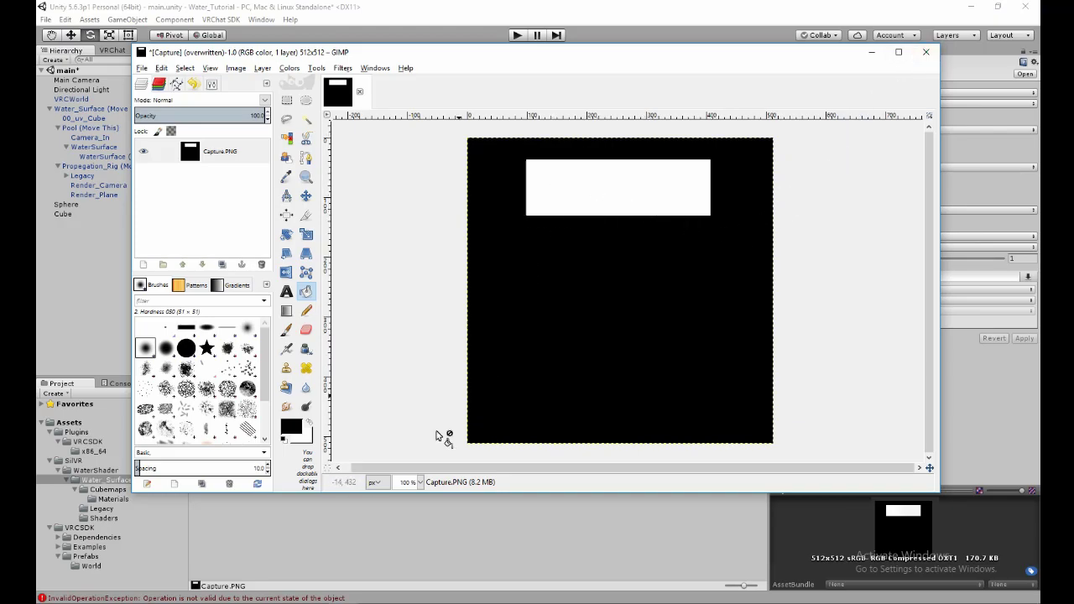
left_click(310, 435)
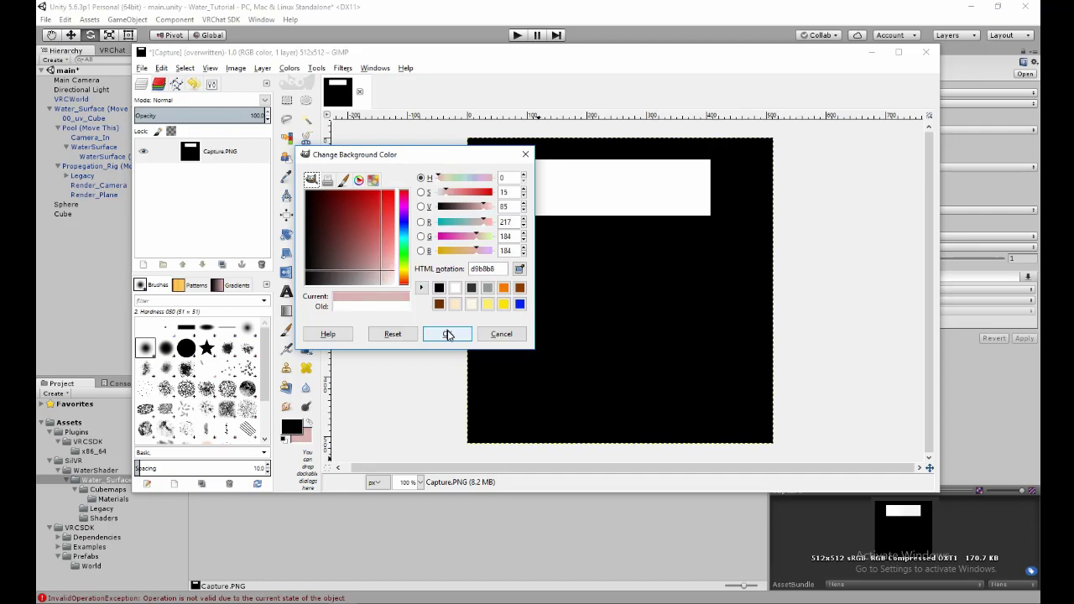
left_click(447, 334)
left_click(568, 214)
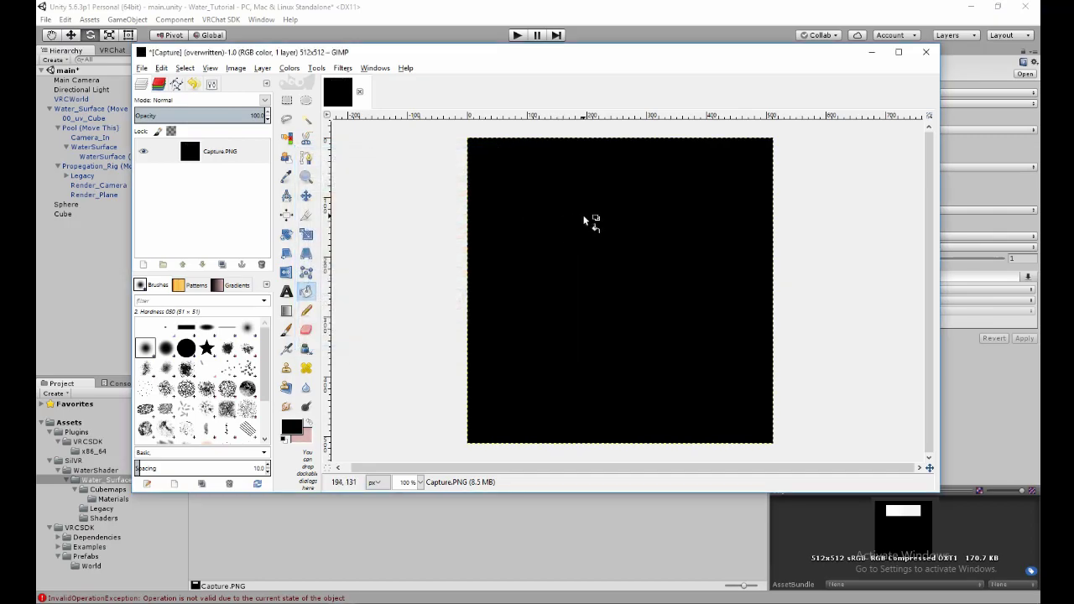
key("ctrl+z")
left_click(312, 424)
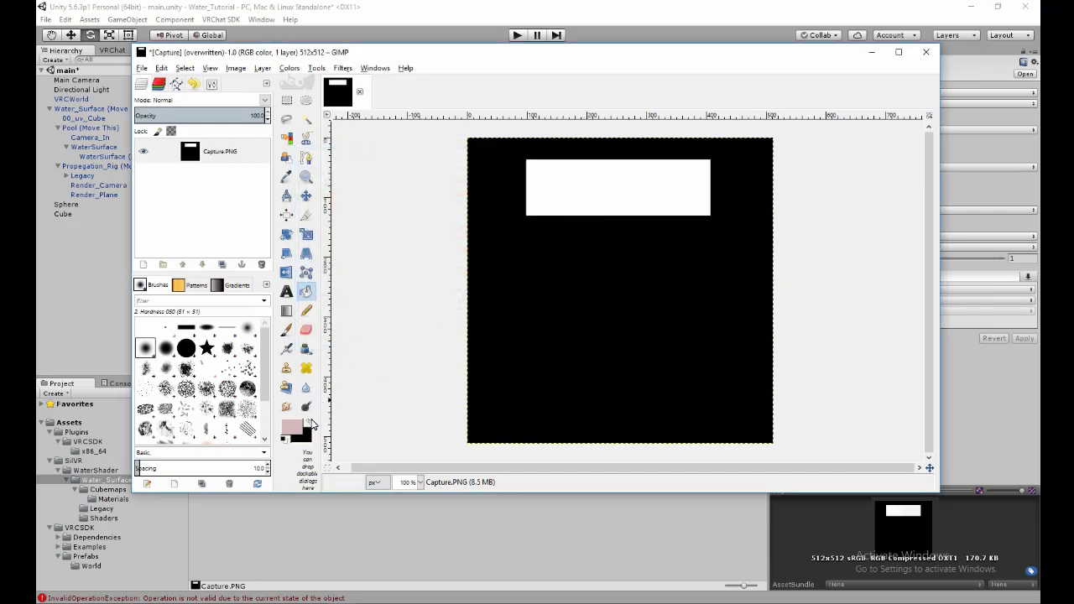
left_click(616, 201)
key("ctrl+z")
Overwrite Capture.PNG with the edited mask and quit GIMP, discarding the unsaved project changes.
left_click(926, 52)
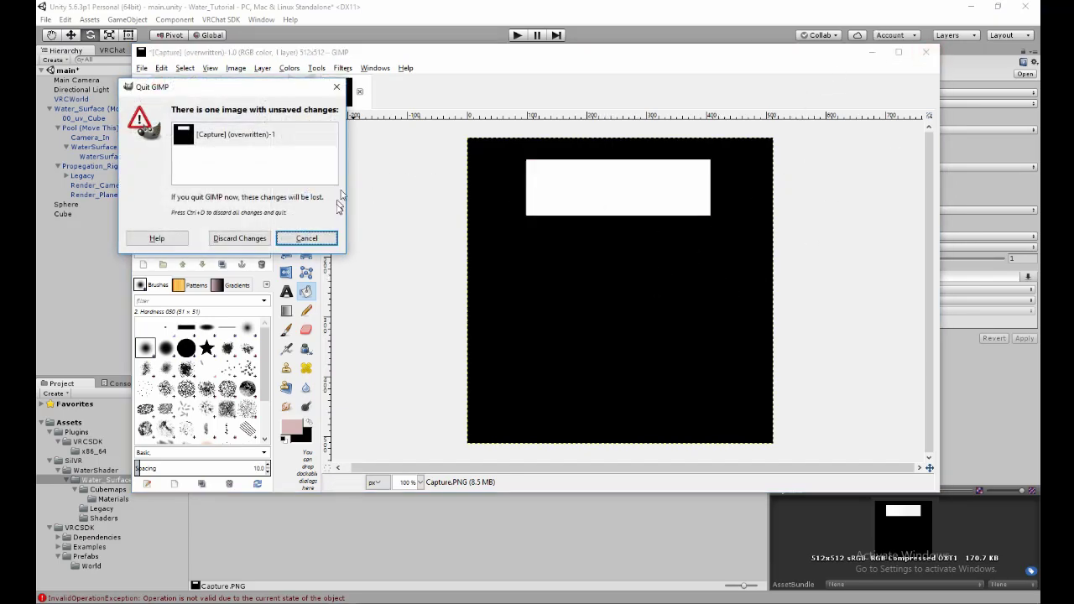
left_click(307, 238)
left_click(141, 68)
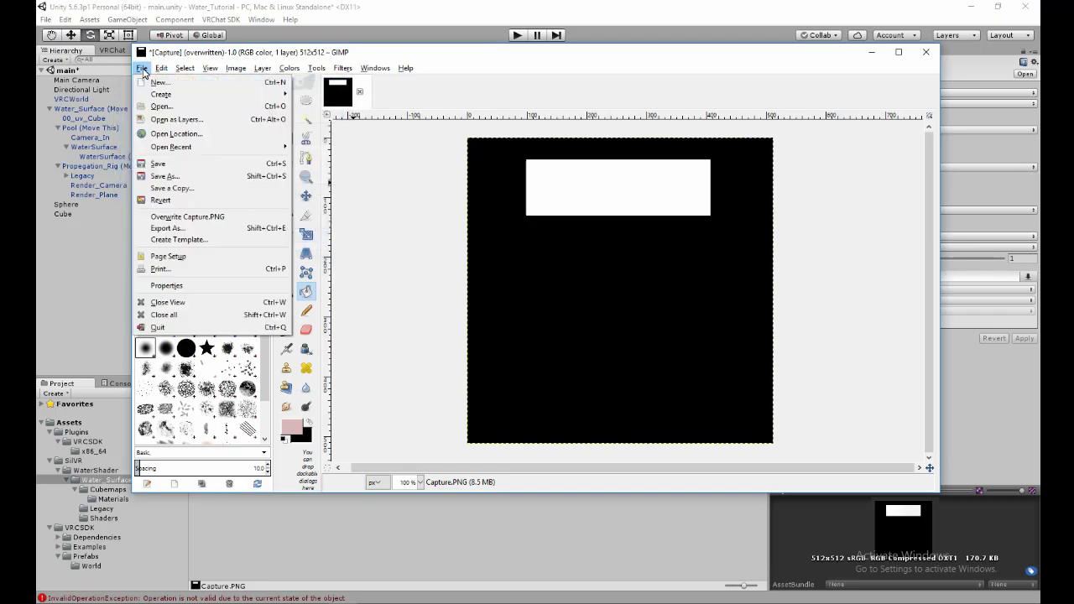
left_click(193, 217)
left_click(926, 52)
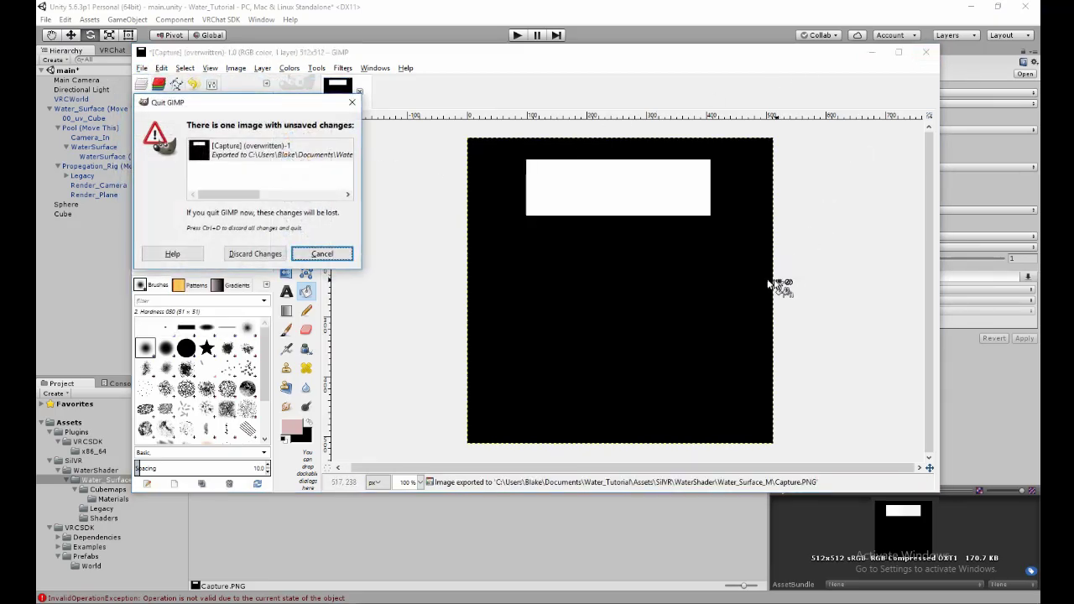
left_click(284, 256)
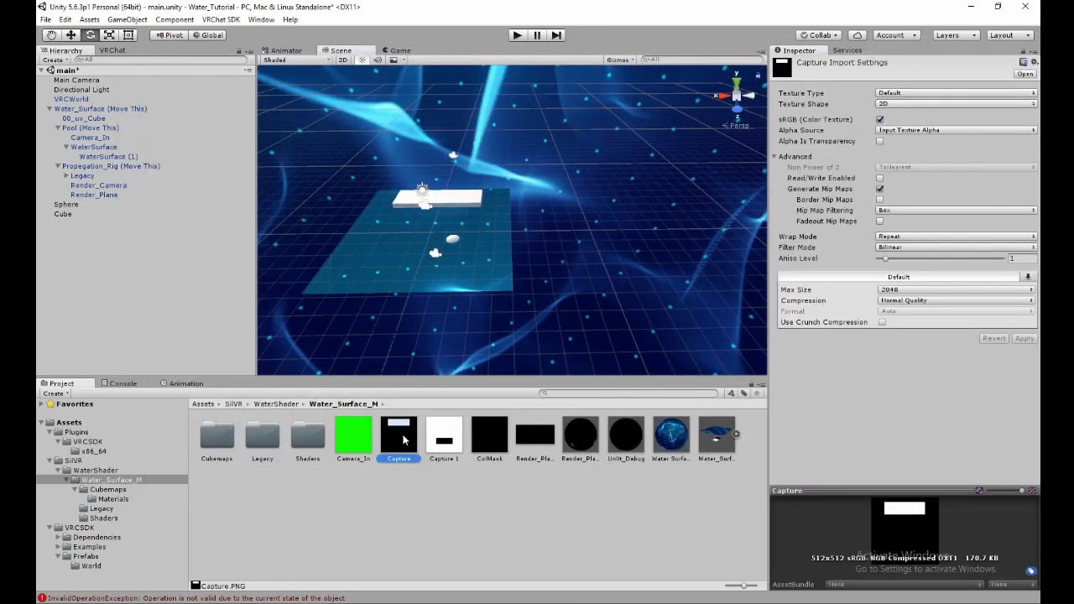
Assign the Capture texture as the Water Mask Map of the Render_Plane material.
left_click(493, 438)
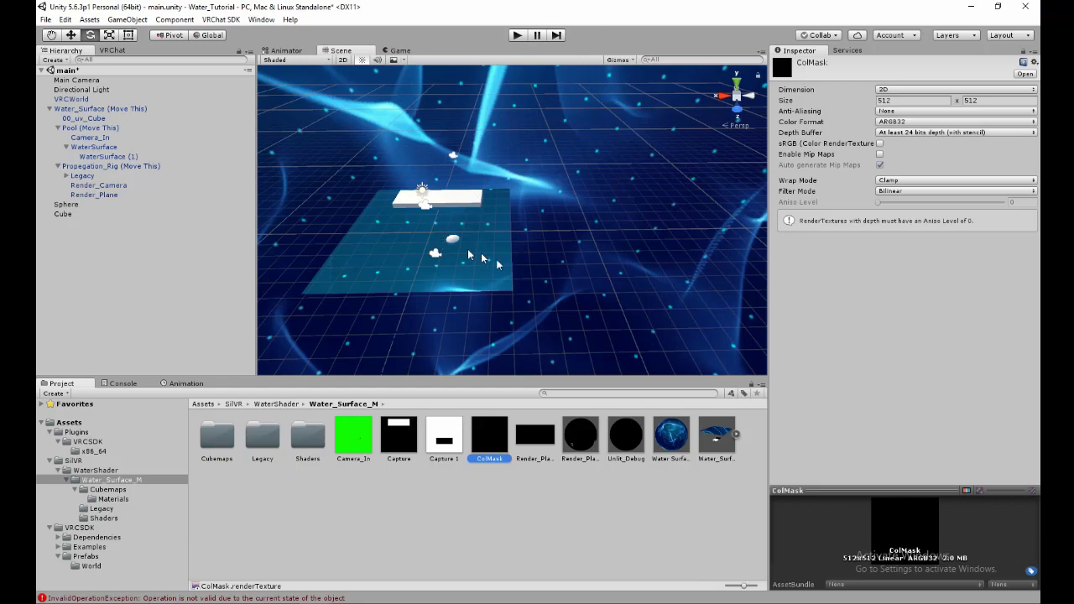
left_click(515, 484)
left_click(402, 438)
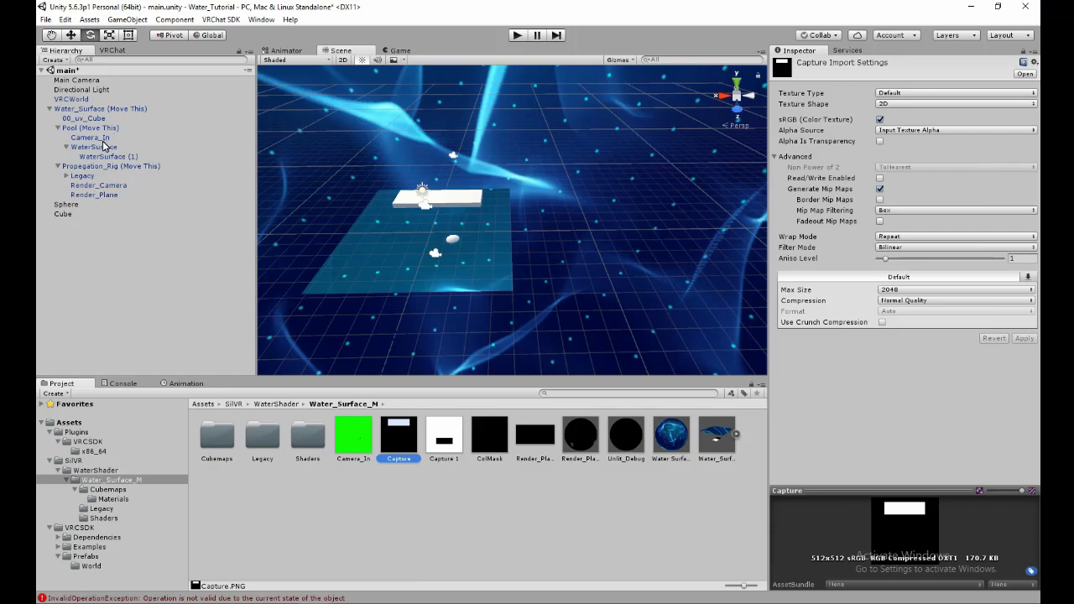
left_click(109, 109)
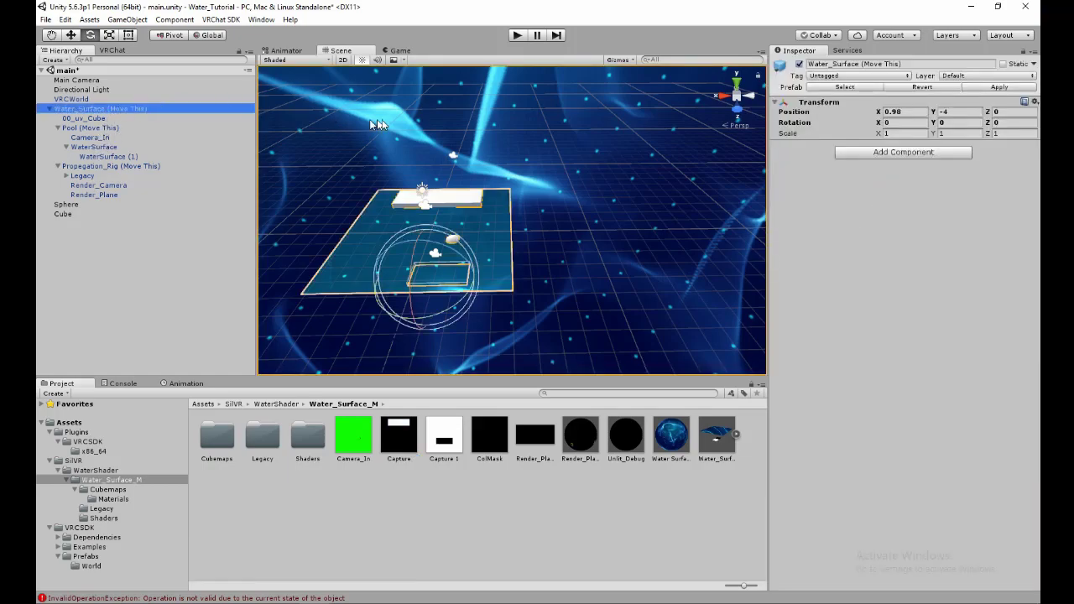
key("f")
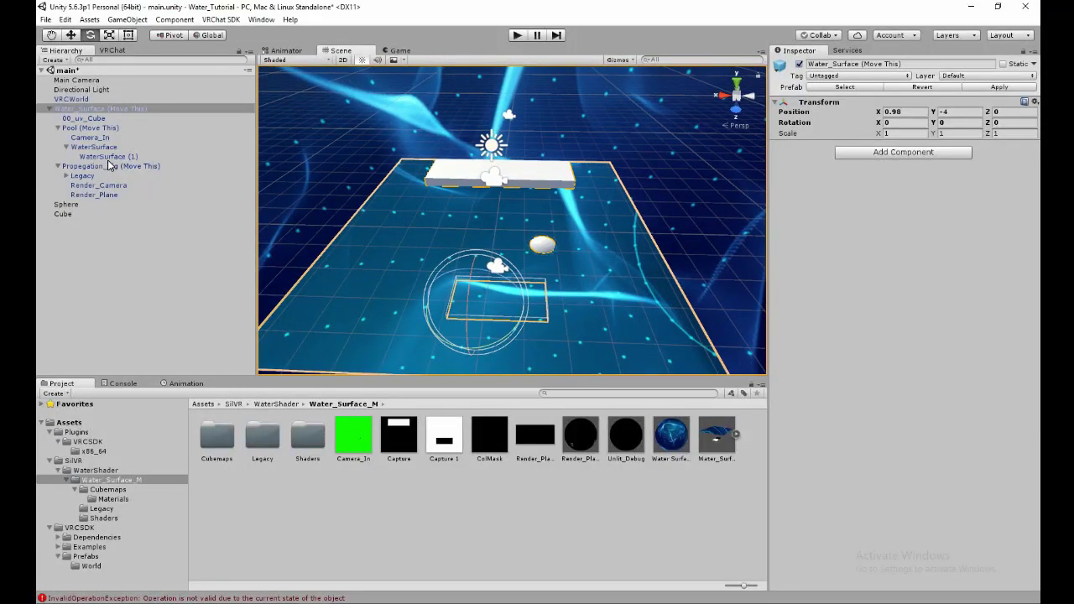
left_click_drag(423, 197, 520, 210, "alt")
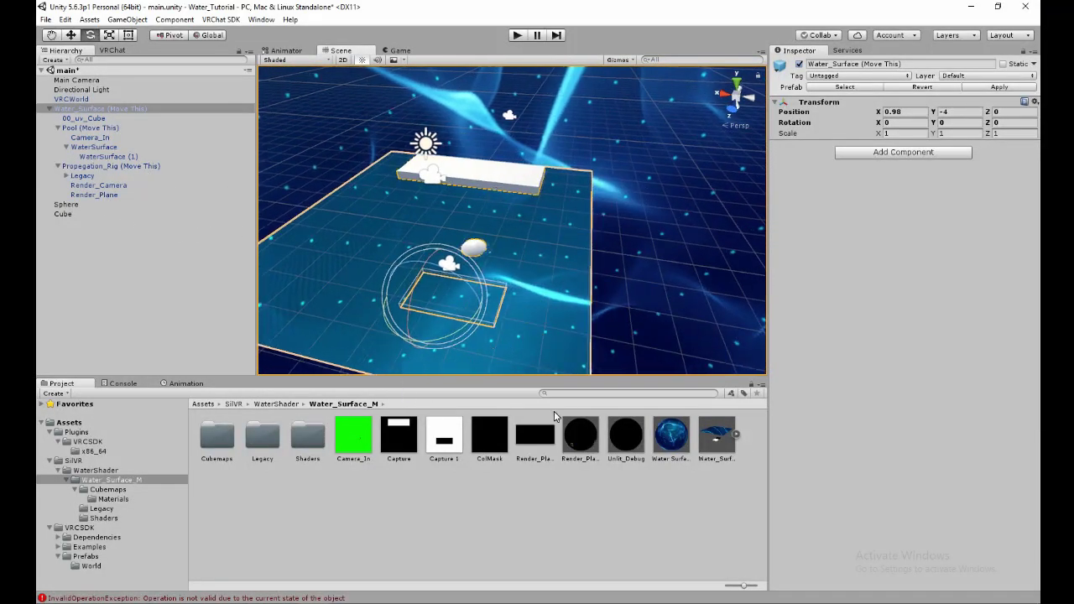
left_click(581, 436)
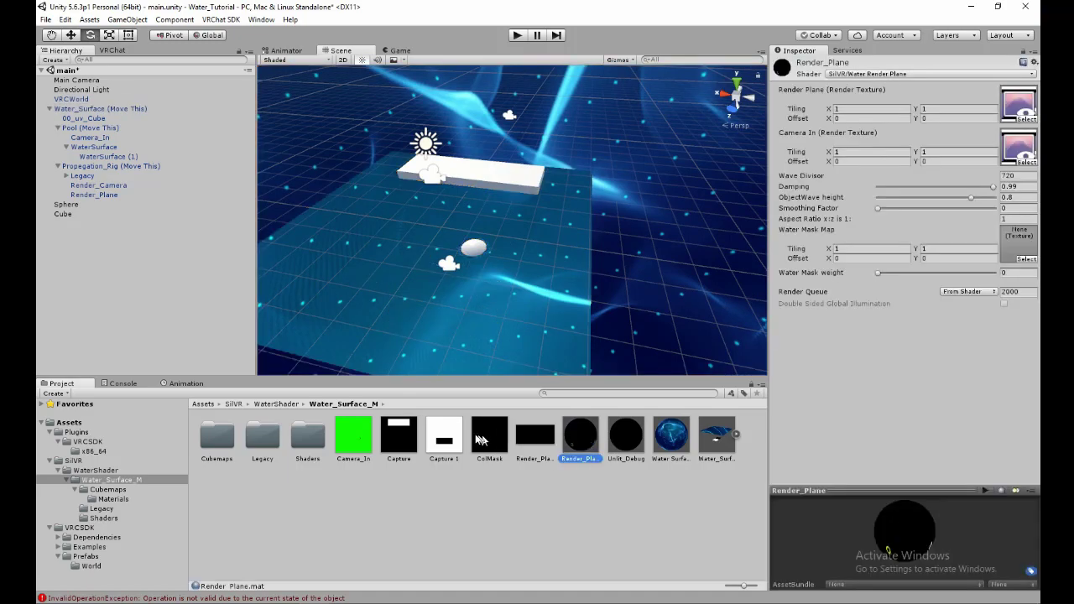
left_click_drag(403, 433, 1019, 243)
Move the Sphere around on the water to create ripples, leaving it at about X -1.52, Z 1.12.
left_click_drag(587, 252, 516, 184, "alt")
left_click(519, 178)
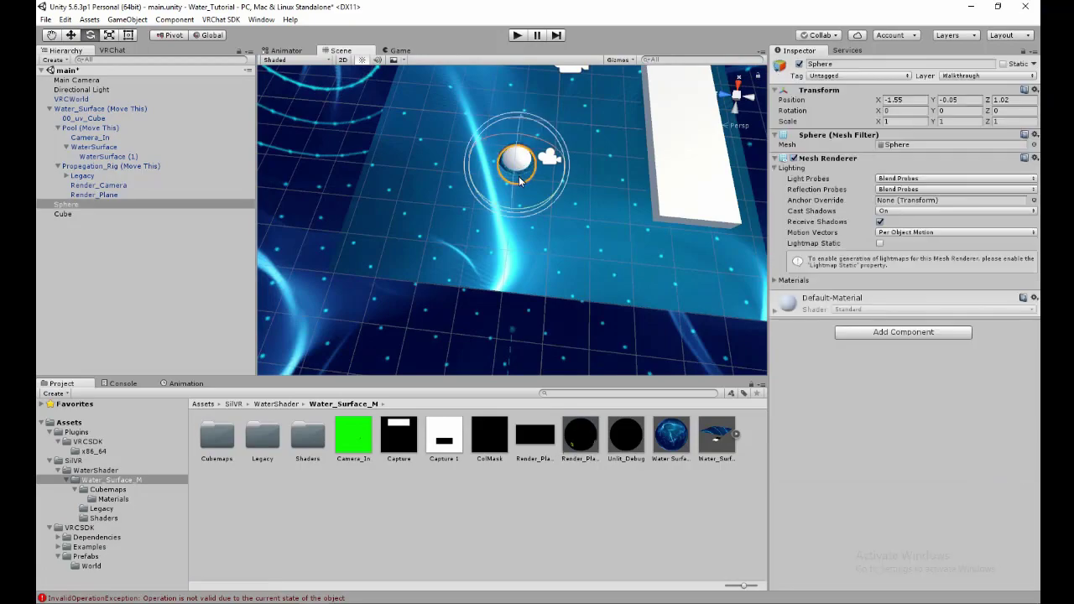
key("w")
mouse_move(522, 172)
left_mouse_down()
mouse_move(550, 214)
mouse_move(634, 195)
mouse_move(491, 140)
mouse_move(580, 290)
mouse_move(729, 262)
mouse_move(560, 197)
mouse_move(599, 111)
mouse_move(549, 248)
mouse_move(607, 113)
mouse_move(574, 260)
mouse_move(542, 162)
mouse_move(404, 240)
mouse_move(529, 200)
mouse_move(635, 286)
mouse_move(726, 281)
mouse_move(577, 262)
mouse_move(616, 150)
mouse_move(518, 229)
mouse_move(446, 172)
mouse_move(520, 176)
left_mouse_up()
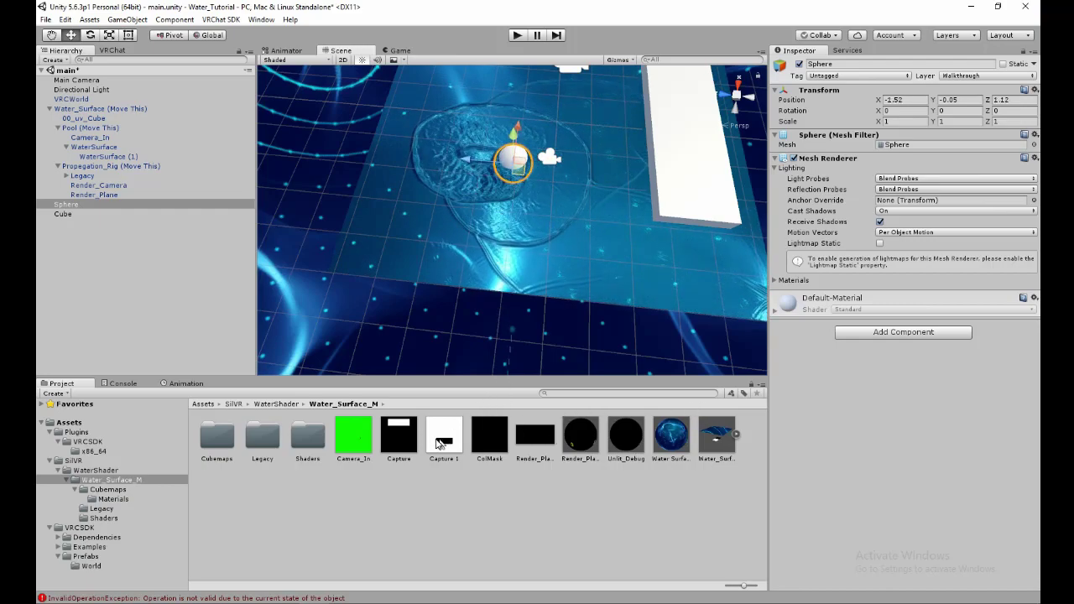
Assign the Capture 1 texture as the Transparency Mask of the Water Surface material.
left_click(452, 437)
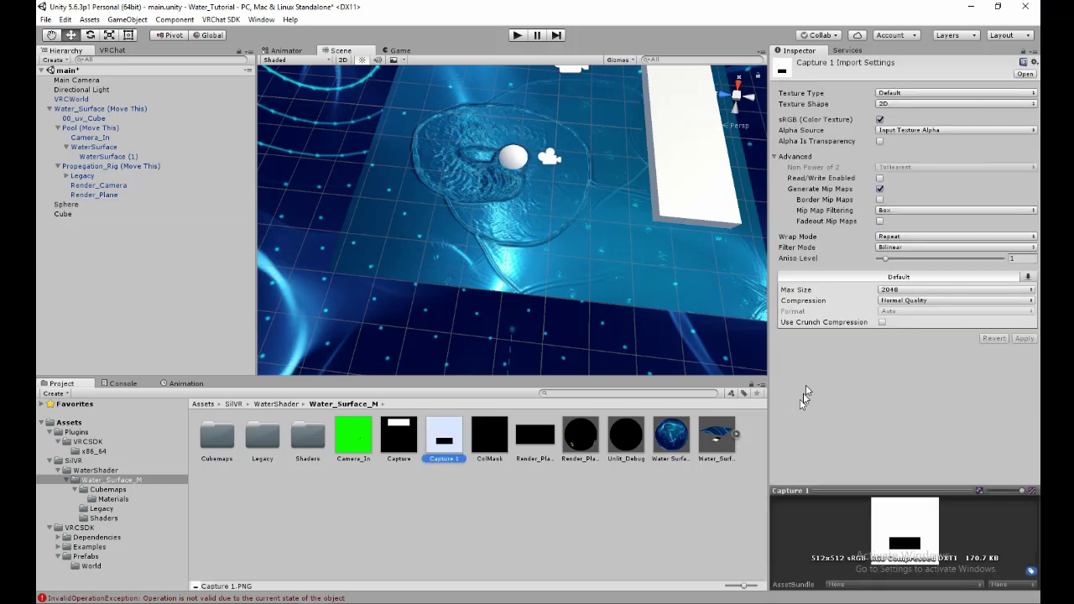
left_click(663, 442)
left_click_drag(441, 456, 1019, 223)
left_click_drag(596, 298, 638, 335, "alt")
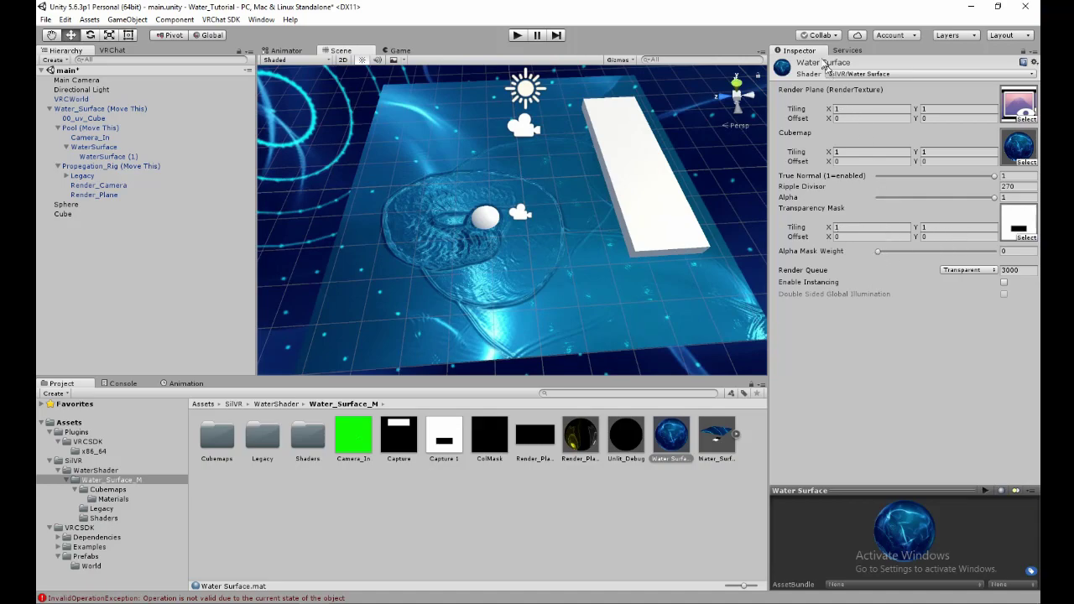
Set the Water Surface material's Alpha Mask Weight to 1 and move the Sphere out of the cut-out area.
left_click_drag(879, 253, 1028, 250)
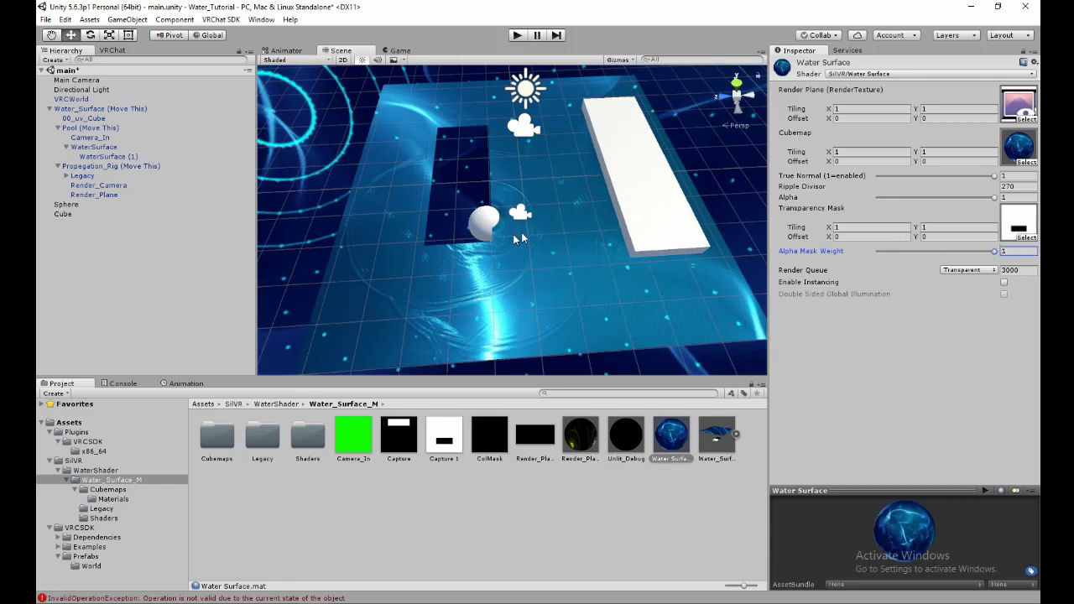
left_click(484, 220)
left_click_drag(495, 236, 566, 244)
Open Capture.PNG in GIMP and invert its colors.
double_click(396, 432)
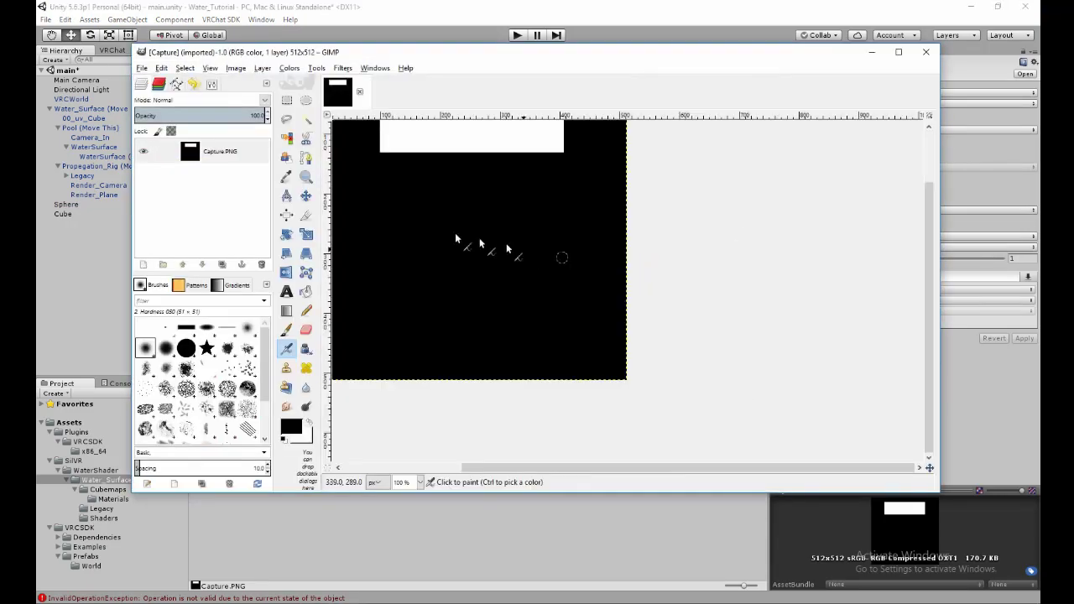
left_click(237, 68)
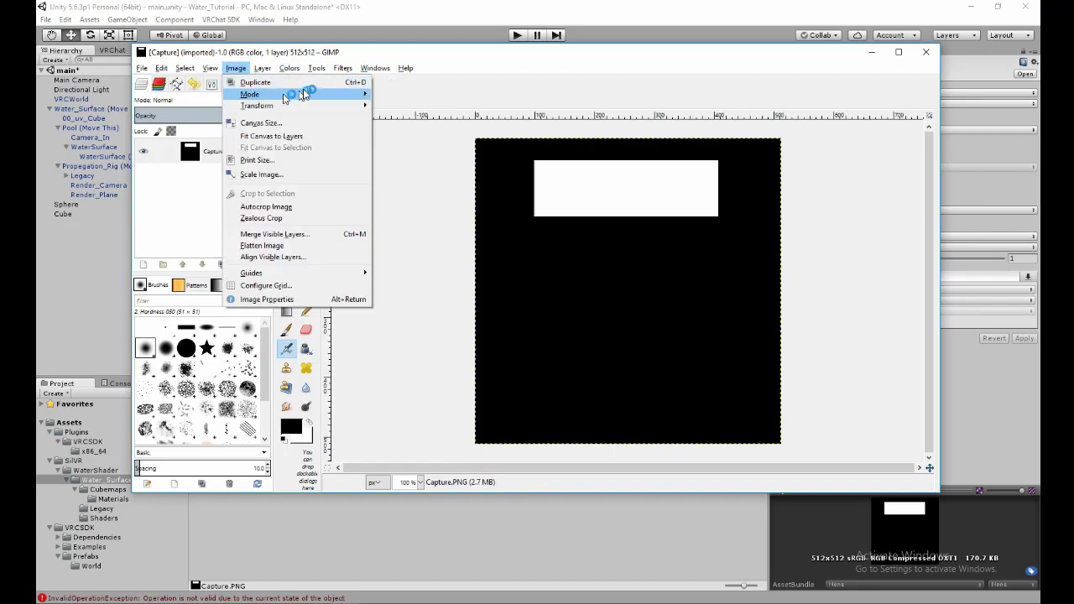
left_click(289, 68)
left_click(330, 217)
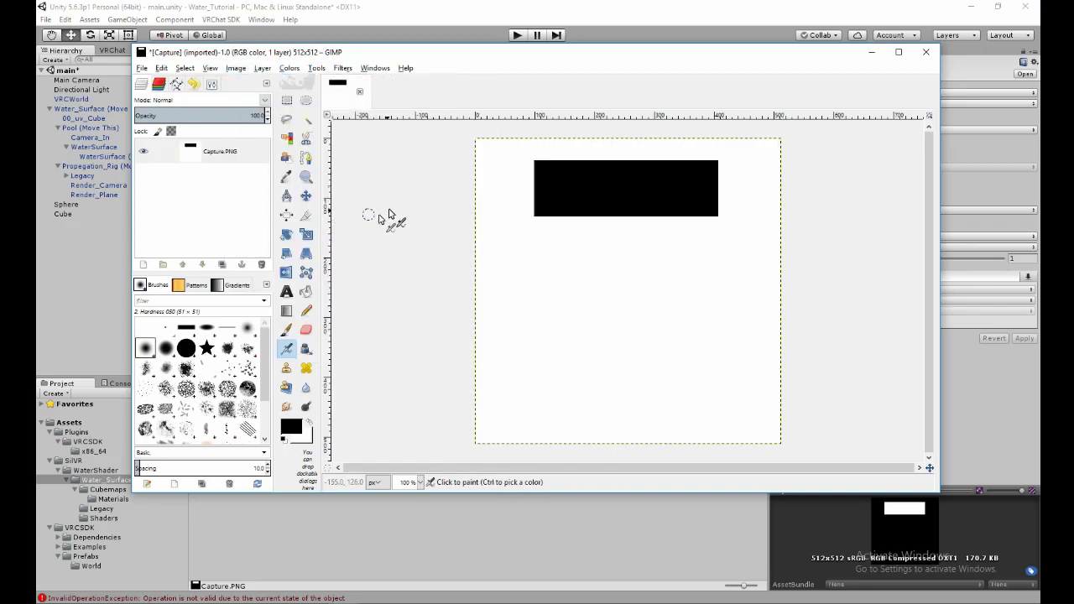
Export the inverted mask over the existing Capture 1.PNG and quit GIMP, discarding the unsaved project changes.
left_click(144, 71)
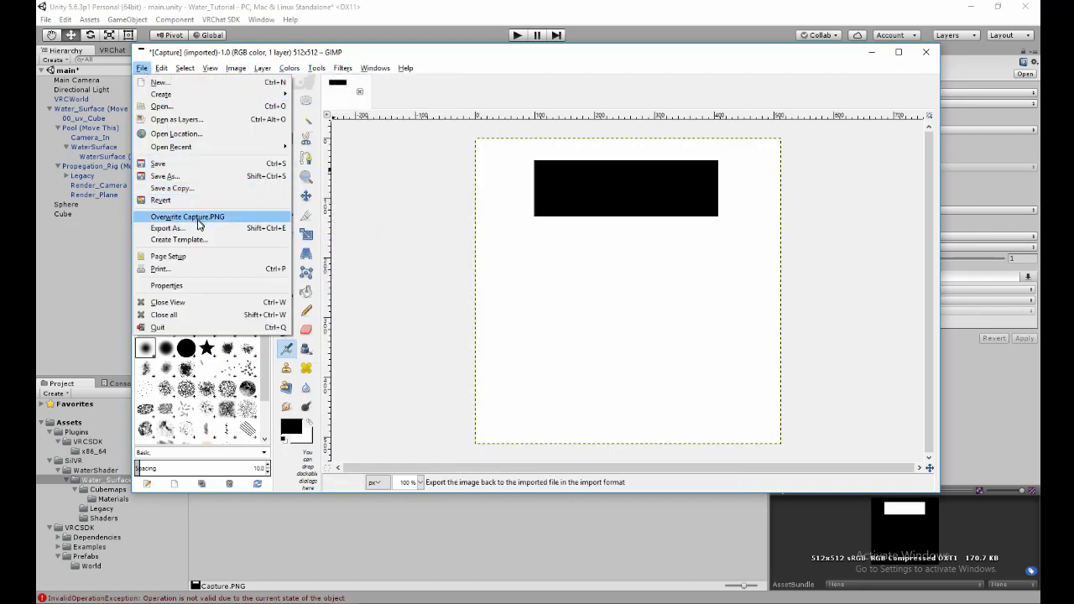
left_click(202, 229)
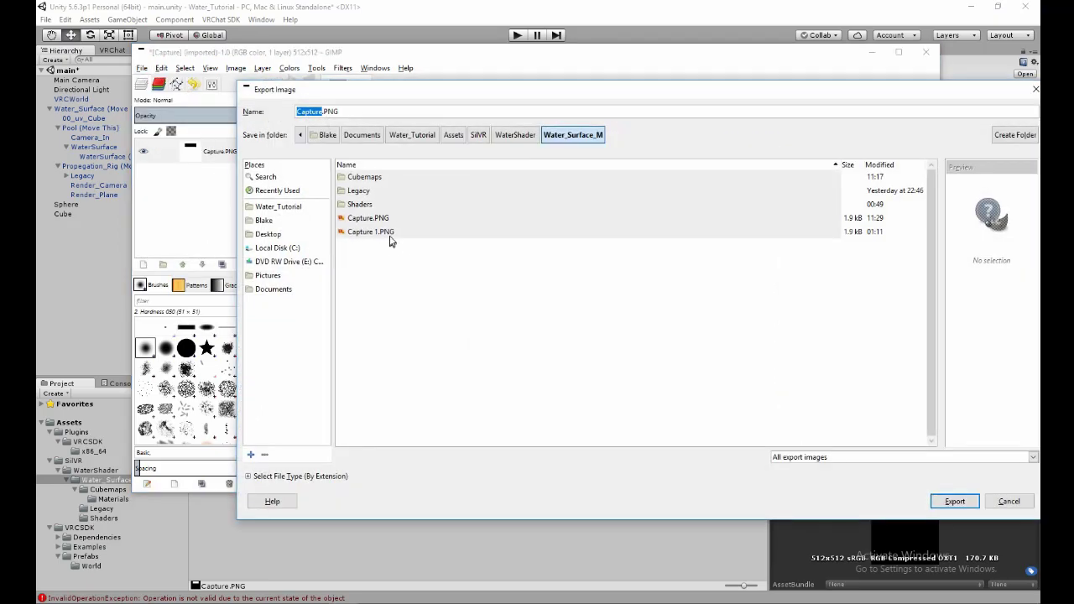
left_click(392, 232)
left_click(955, 501)
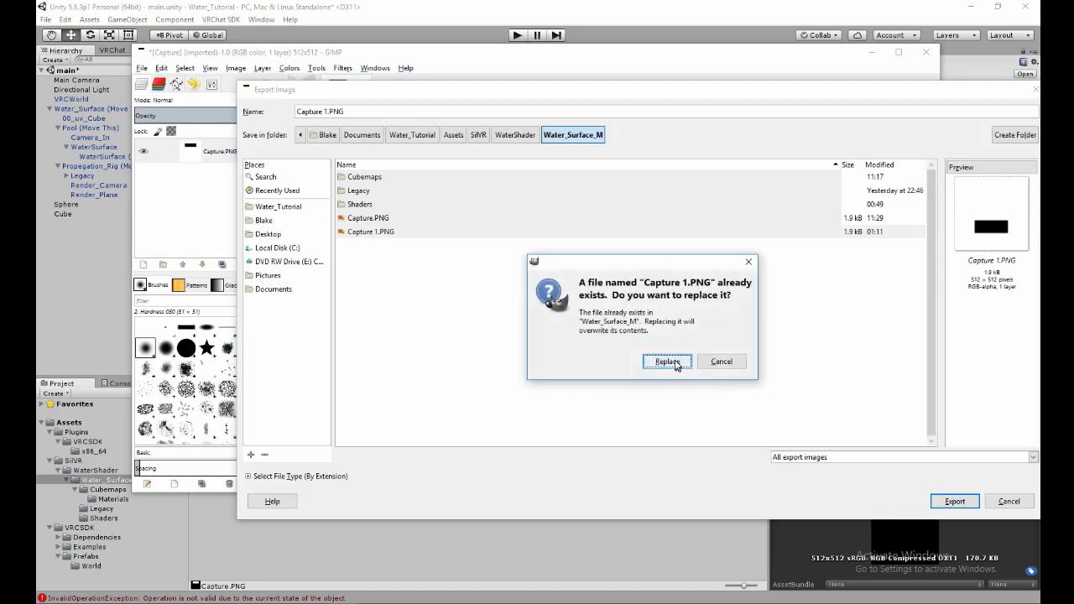
left_click(676, 365)
left_click(545, 421)
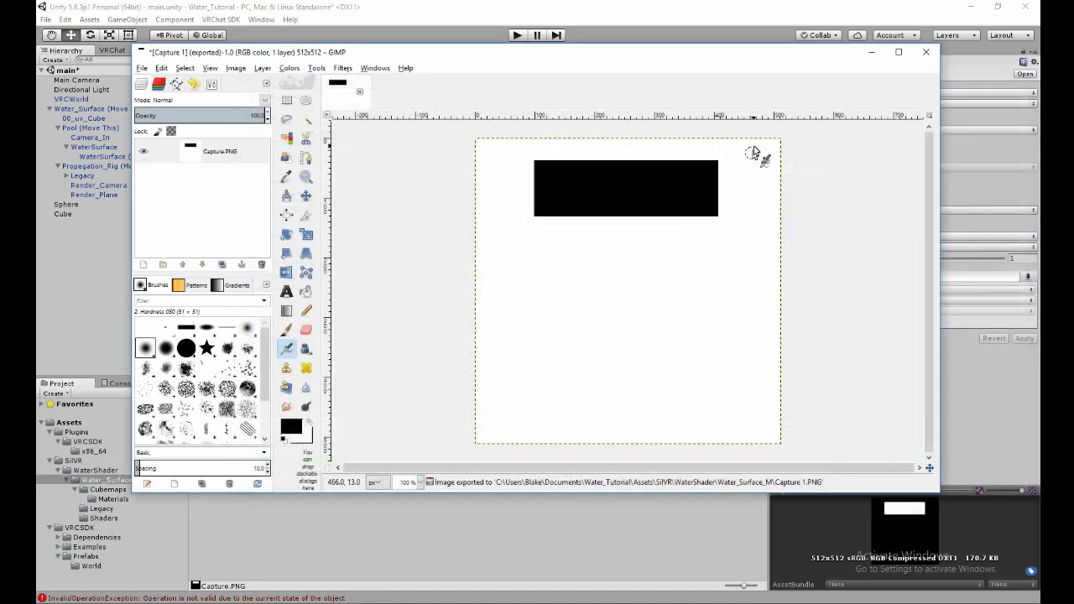
left_click(926, 54)
left_click(217, 193)
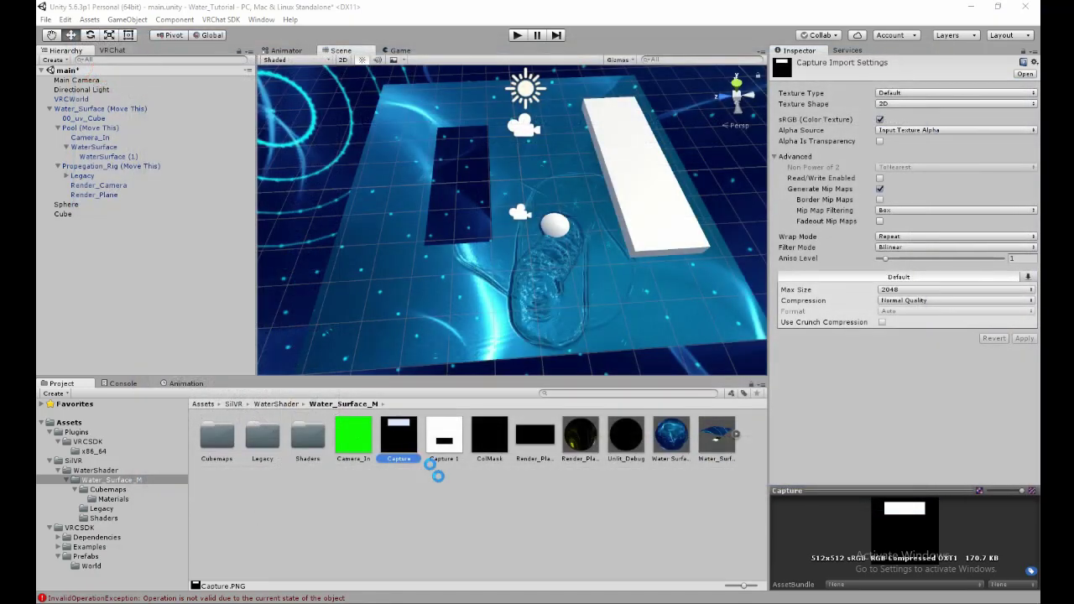
Review the Capture 1 and Capture textures and the Render_Plane material in Unity, and deactivate the Cube.
left_click(454, 442)
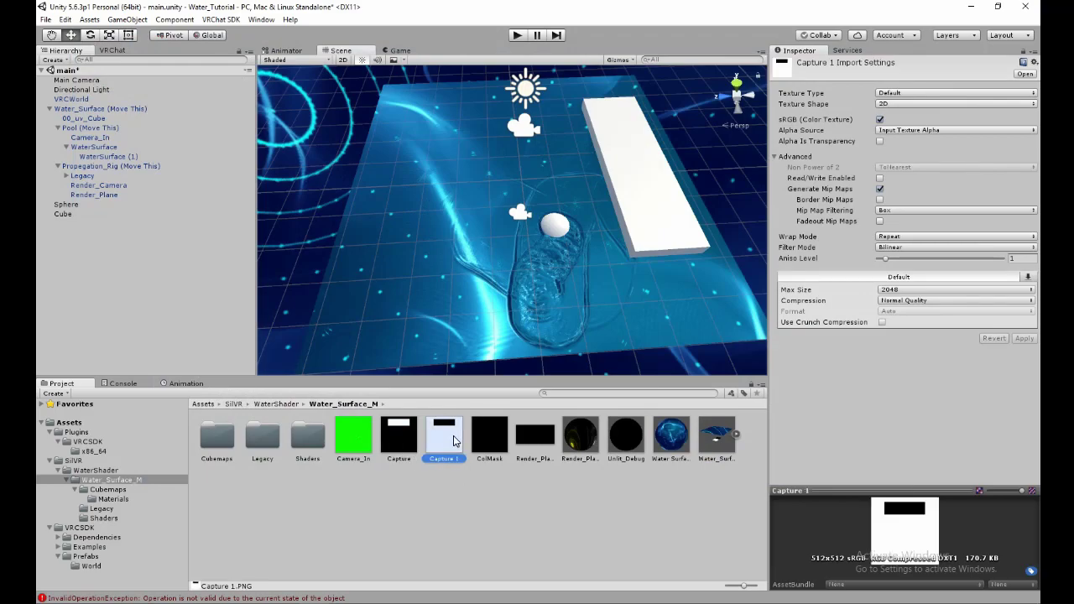
left_click(398, 434)
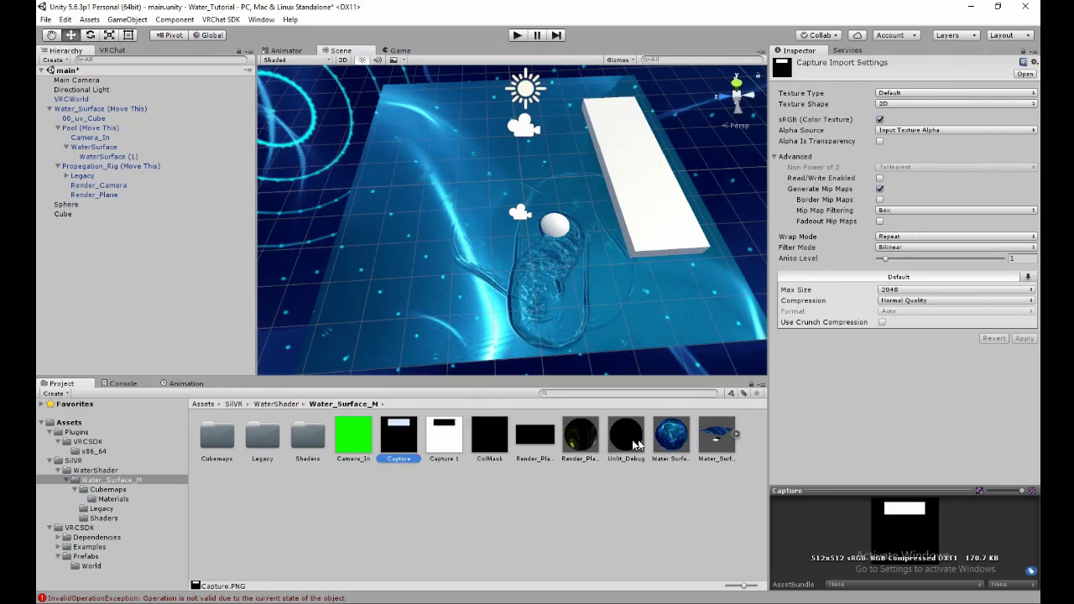
left_click(596, 444)
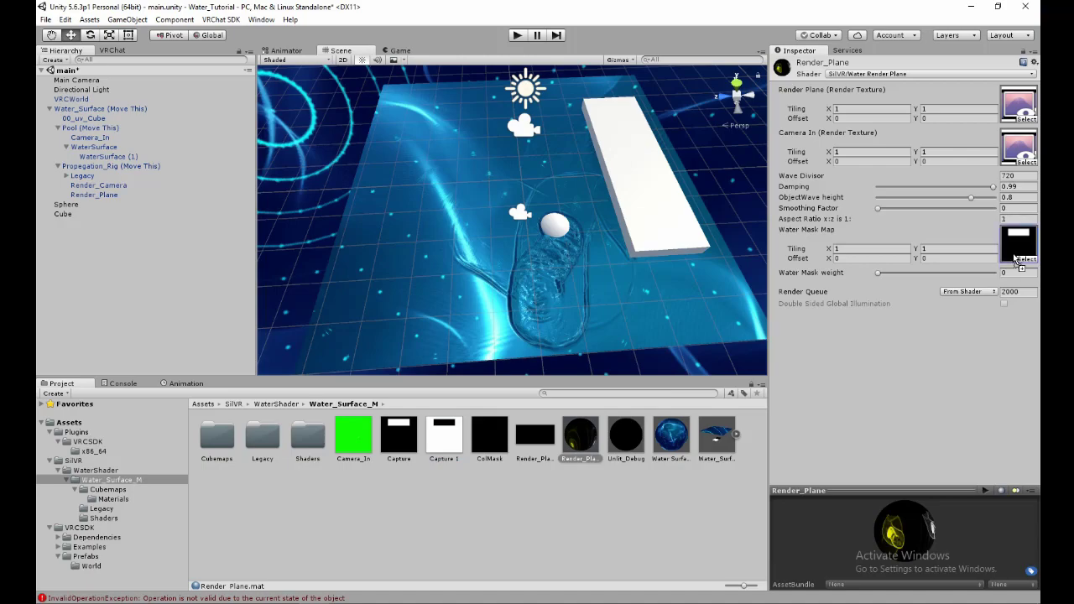
left_click(670, 223)
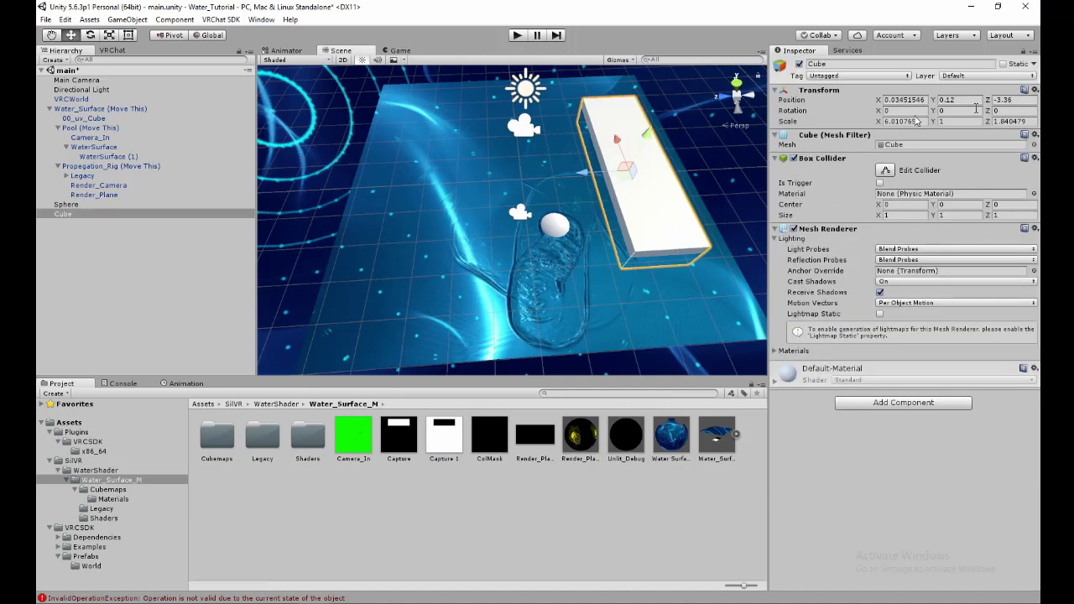
left_click(800, 64)
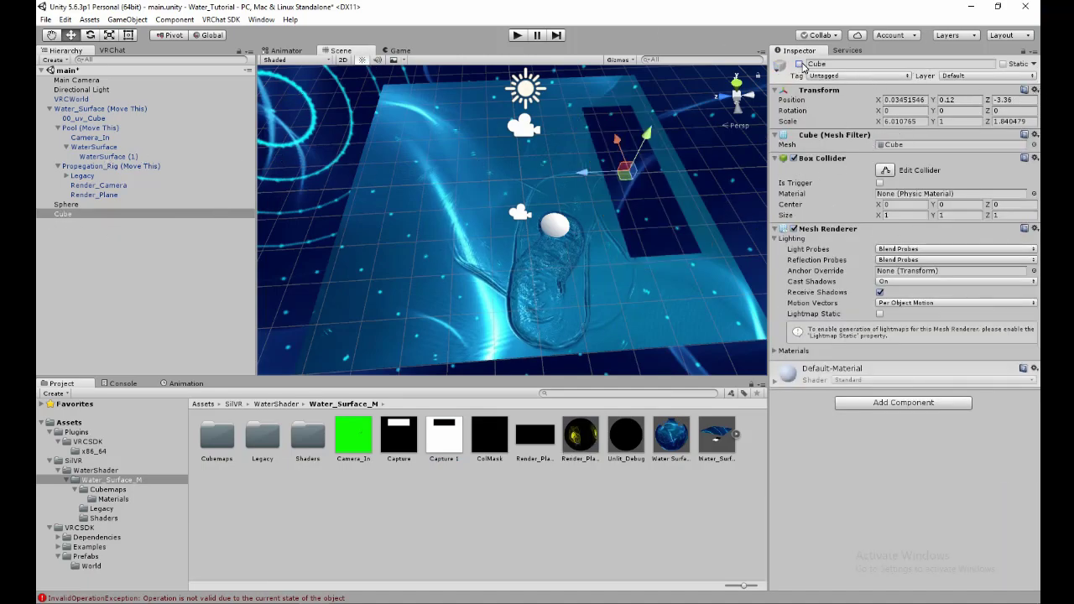
Assign the Capture texture as the Water Surface material's Transparency Mask and move the Sphere onto the remaining water strip.
left_click(445, 436)
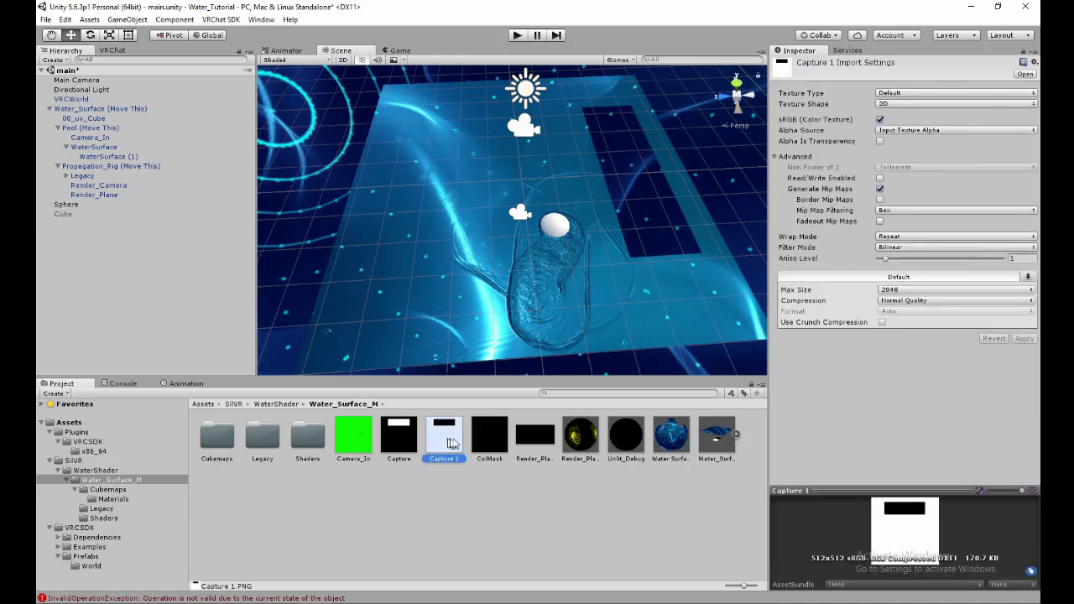
left_click(670, 436)
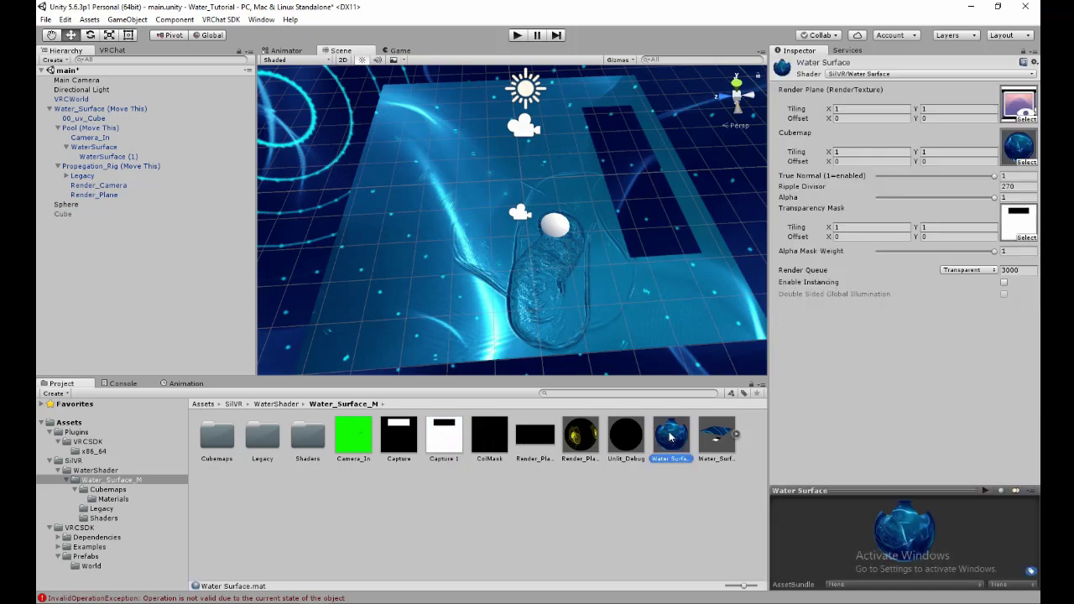
left_click_drag(837, 336, 1018, 229)
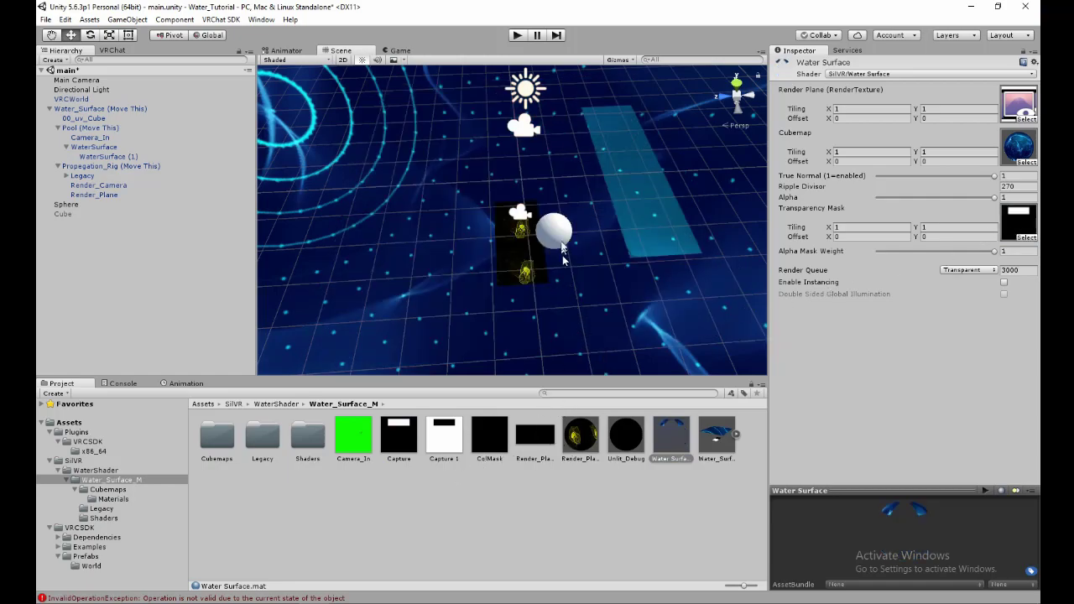
left_click(561, 235)
left_click_drag(558, 233, 643, 191)
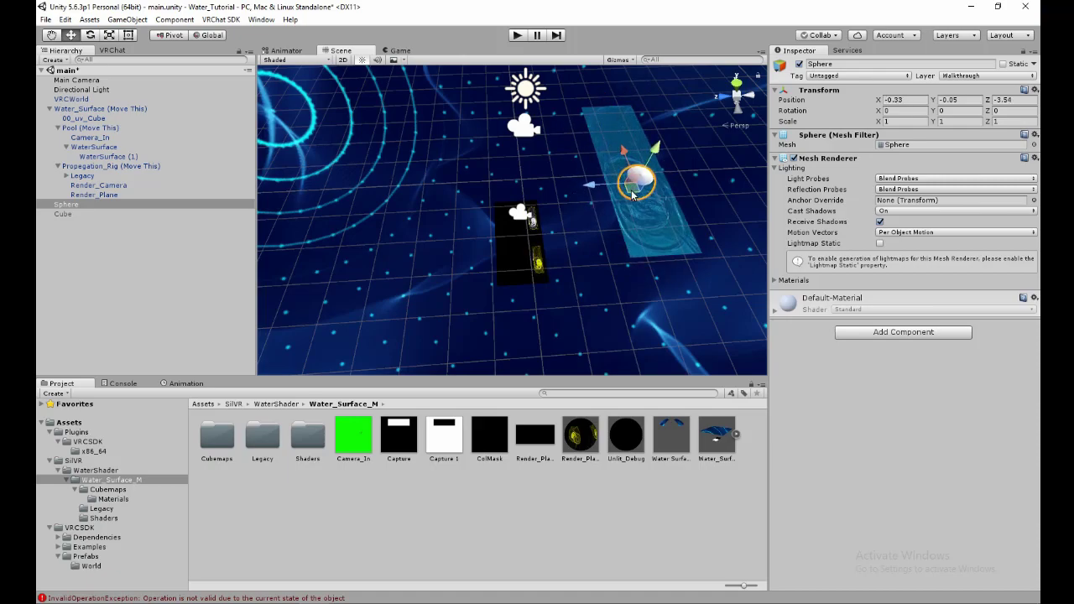
Try out the Water Surface material's Alpha Mask Weight, leaving it at 1, and lower its Alpha to 0.476.
left_click(669, 438)
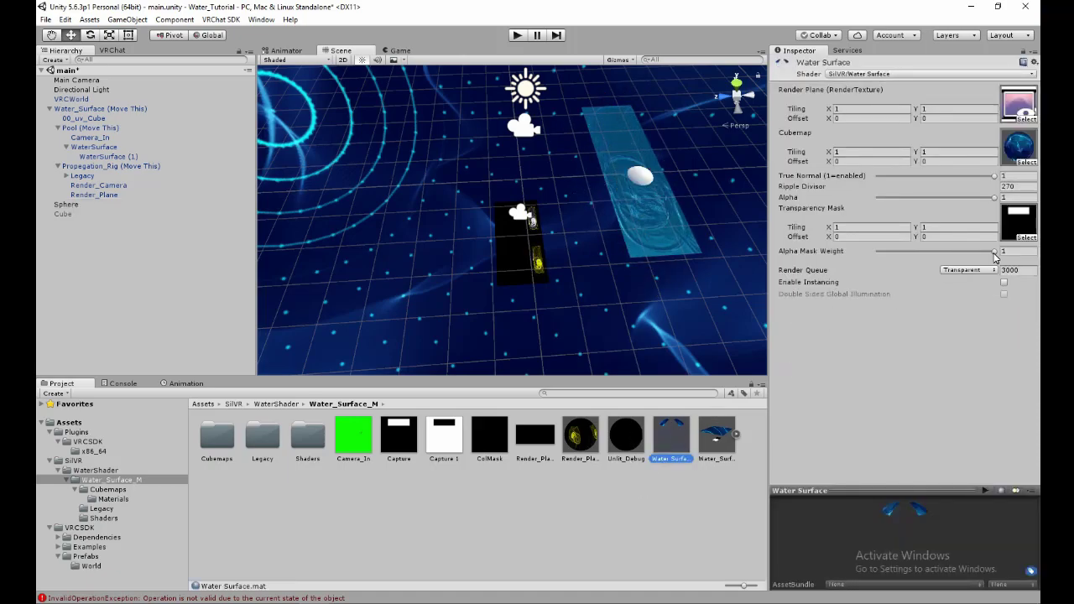
mouse_move(995, 257)
left_mouse_down()
mouse_move(770, 260)
mouse_move(1001, 252)
left_mouse_up()
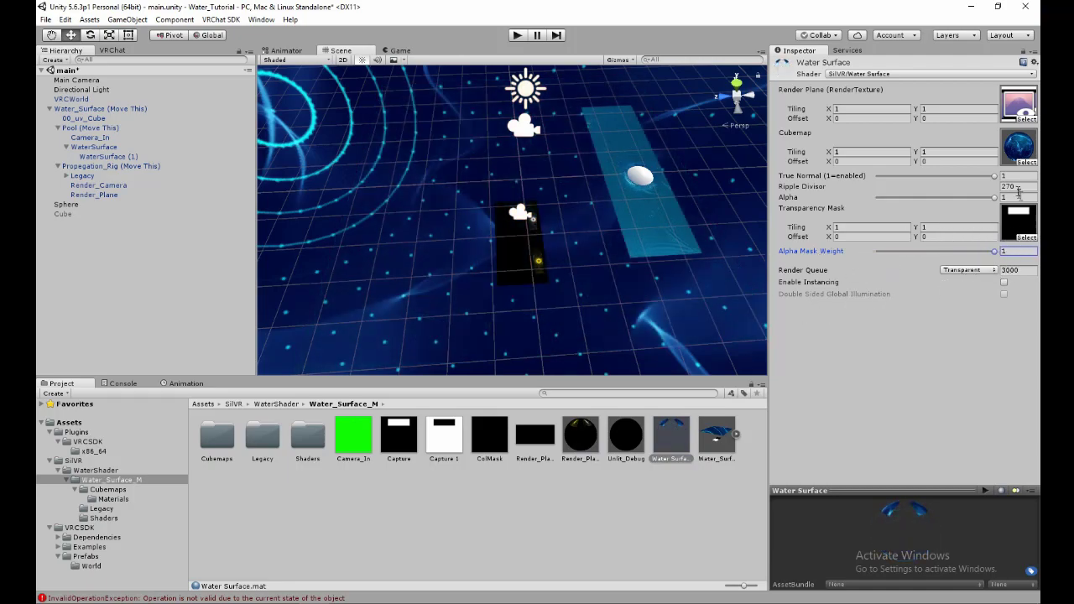
left_click_drag(995, 198, 936, 219)
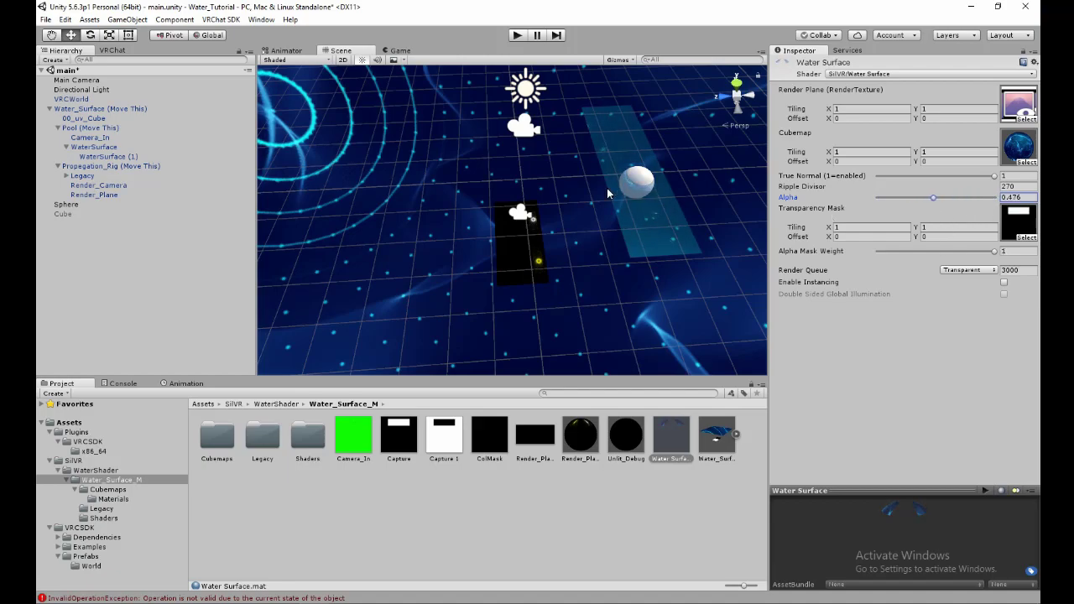
Lower the Water Surface material's Alpha Mask Weight to its minimum and move the Sphere to about X -1.07, Z 1.14 in the pool.
left_click(640, 181)
left_click_drag(637, 192, 622, 148)
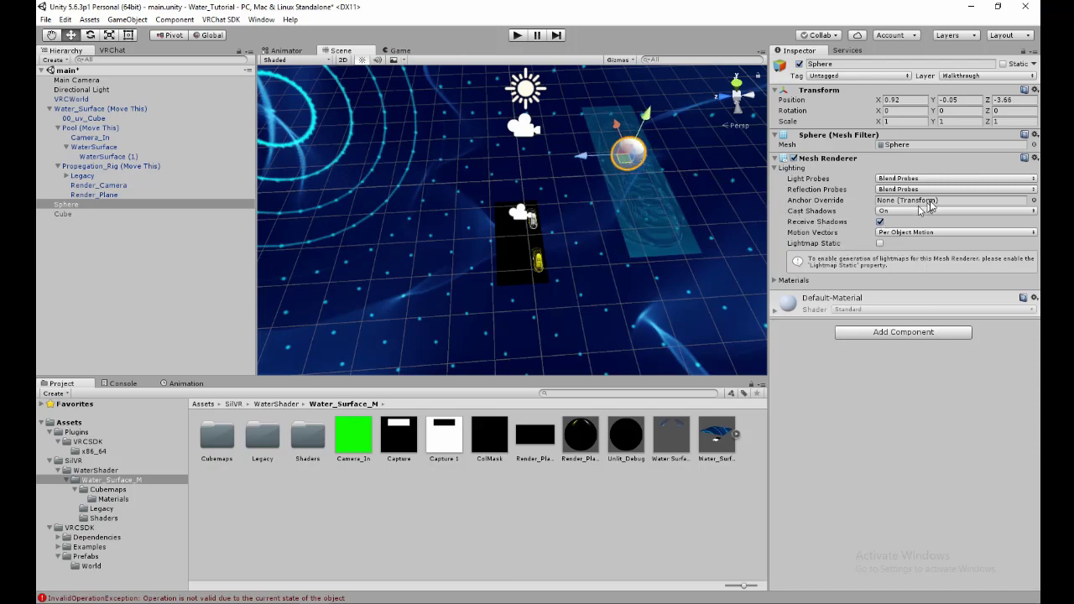
left_click(689, 435)
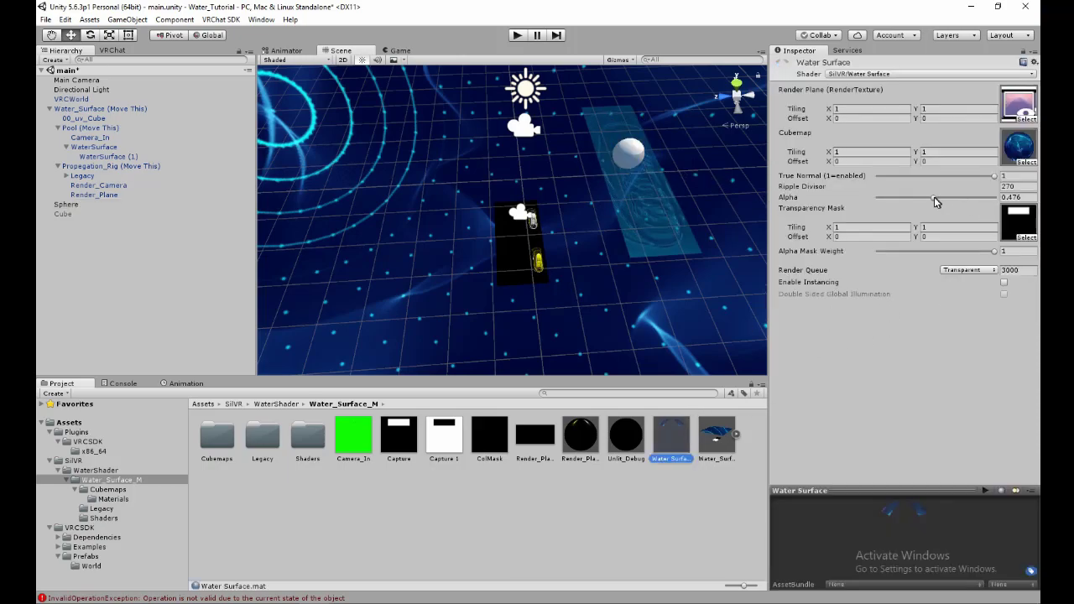
left_click_drag(933, 198, 876, 252)
left_click(630, 151)
left_click_drag(629, 158, 485, 215)
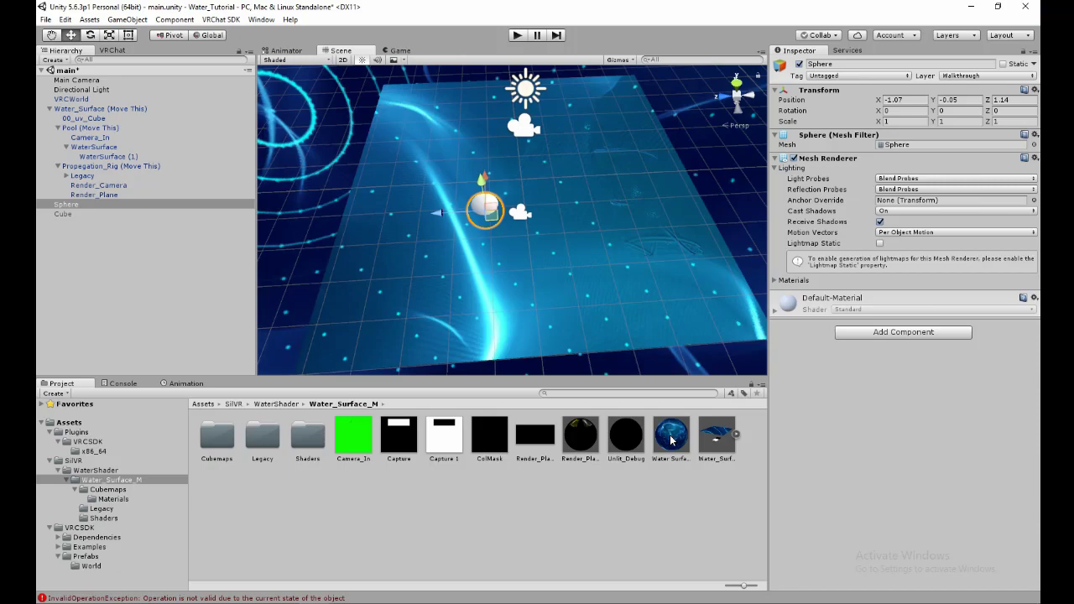
Review the settings of the Render_Plane and Camera_In render textures.
left_click(537, 443)
left_click(353, 433)
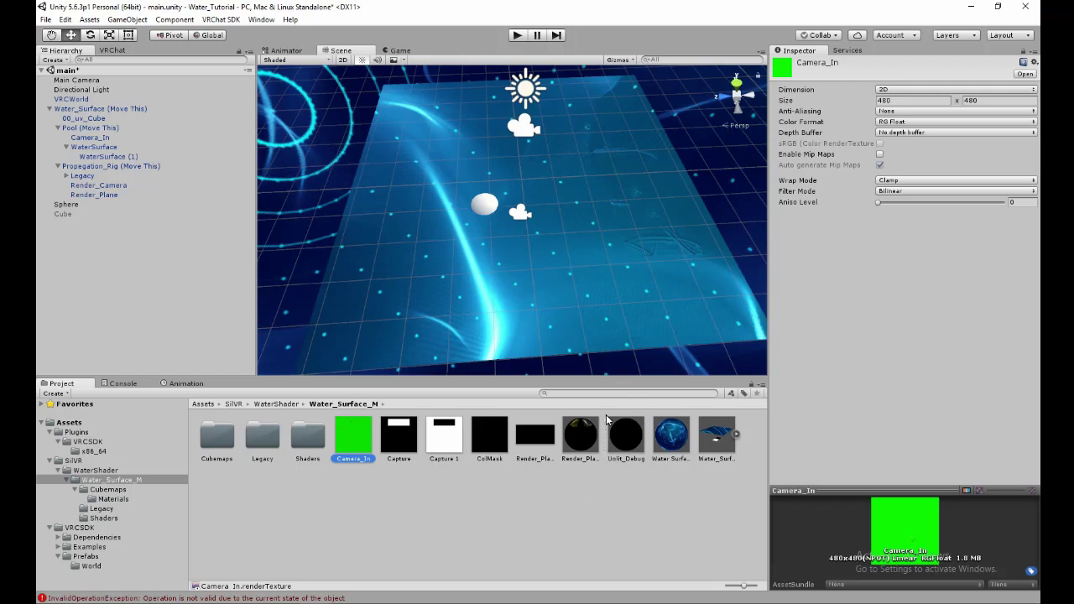
left_click(553, 448)
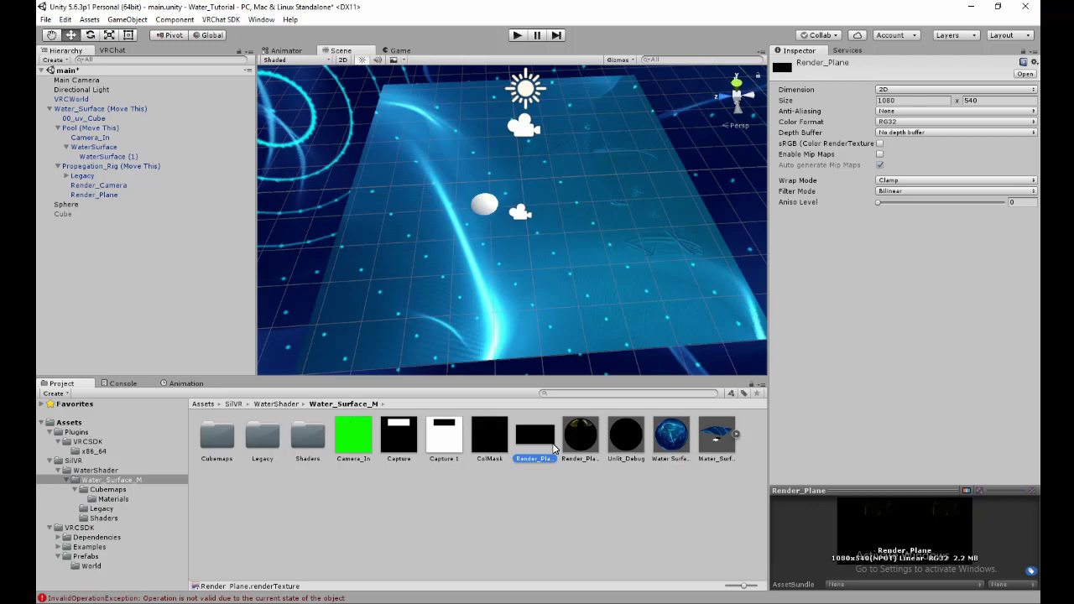
key("ctrl+z")
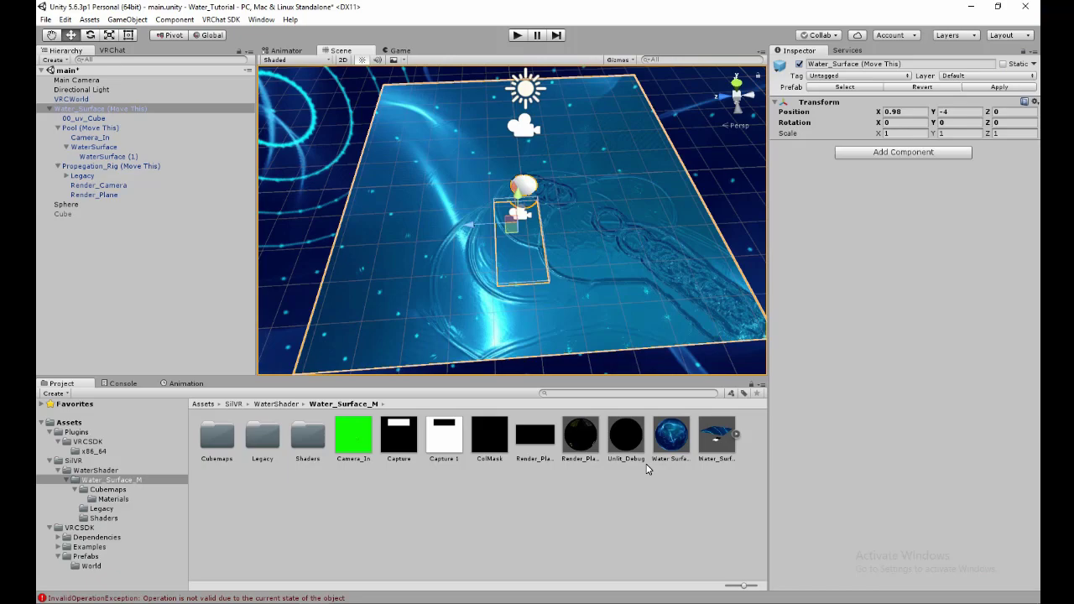
left_click(365, 449)
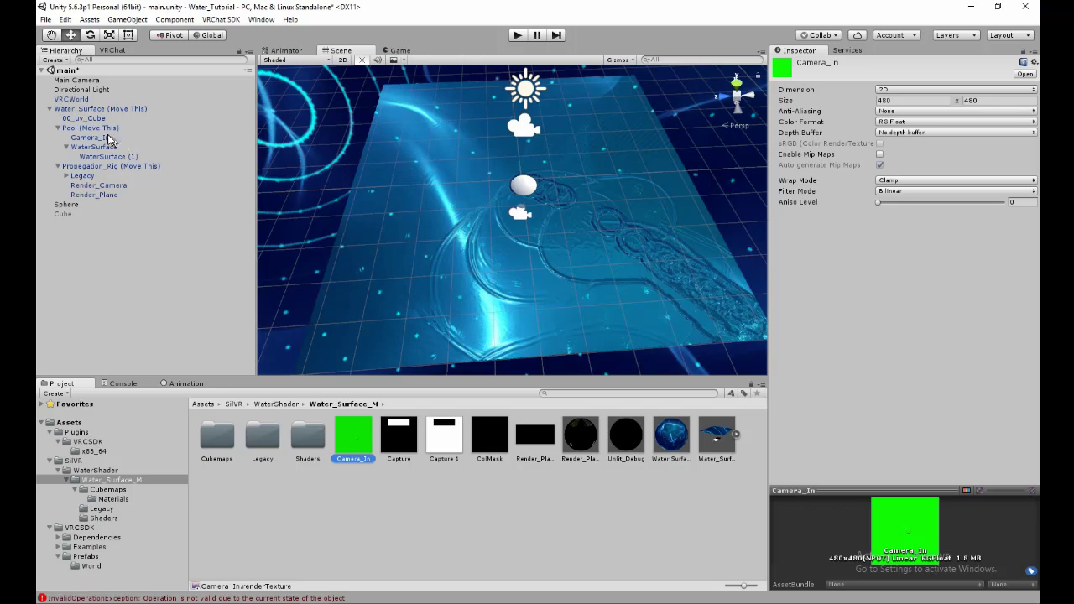
Duplicate the Water_Surface (Move This) object and move the copy along Z to -13, beside the original pool.
left_click(89, 108)
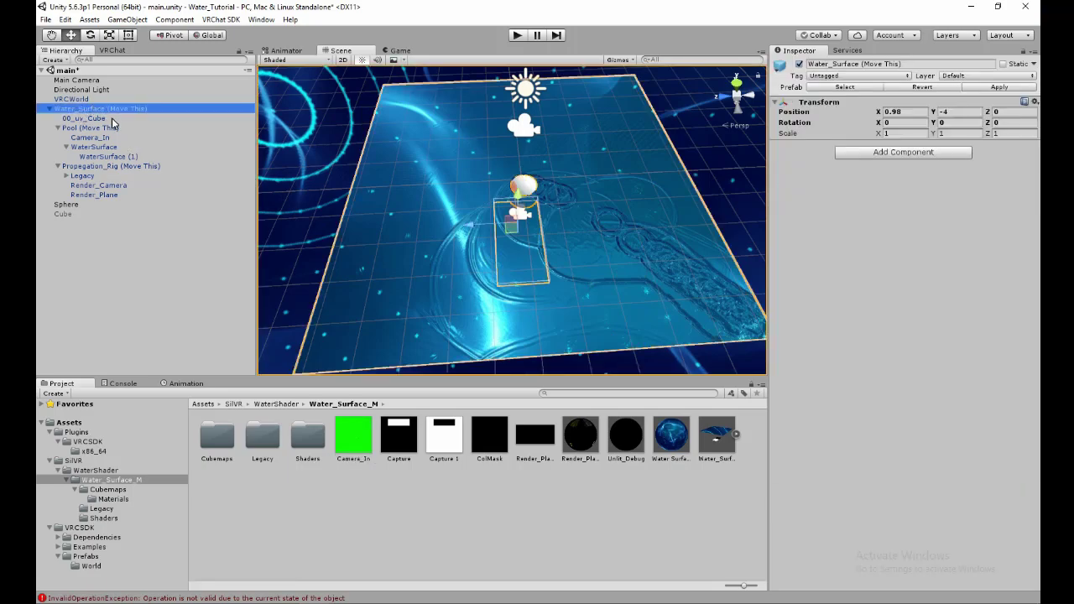
key("ctrl+d")
key("f")
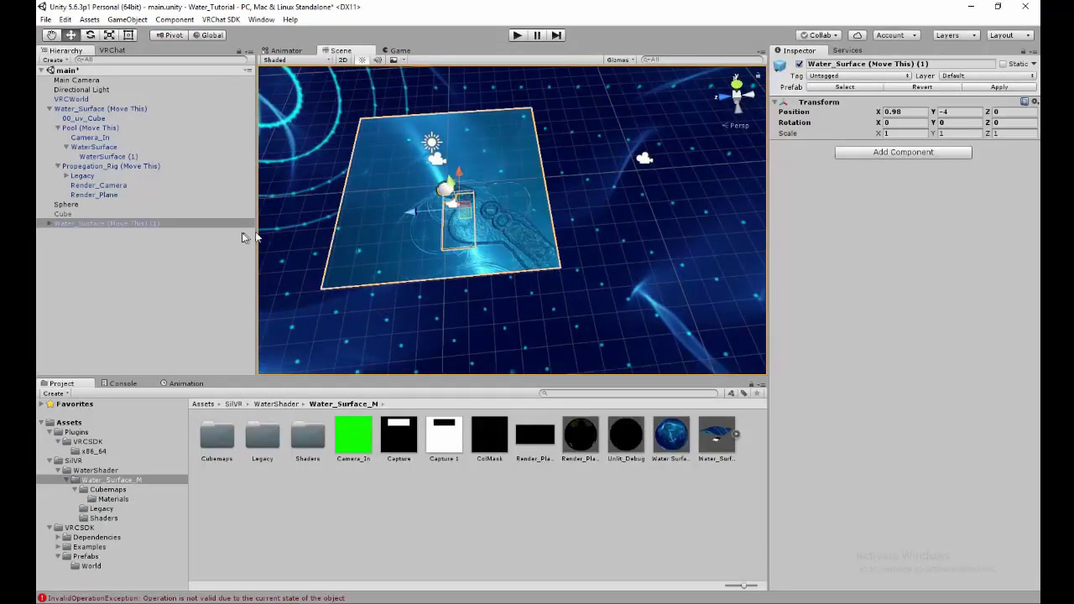
left_click_drag(415, 210, 598, 191)
key("f")
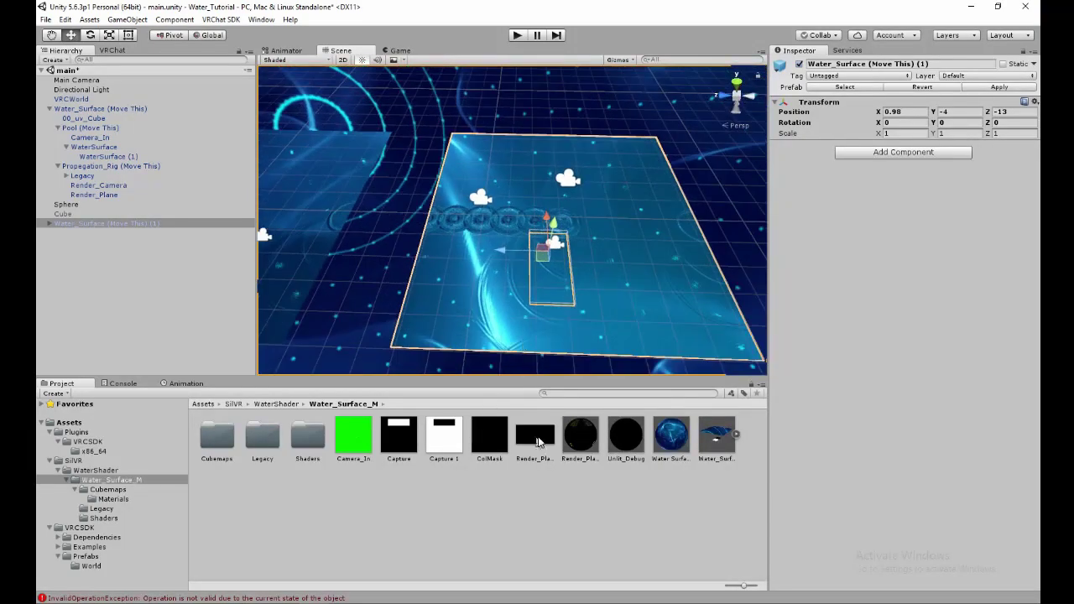
Select the Water Surface and Render_Plane materials together with the Render_Plane and Camera_In render textures.
left_click(655, 434)
left_click(590, 443, "ctrl")
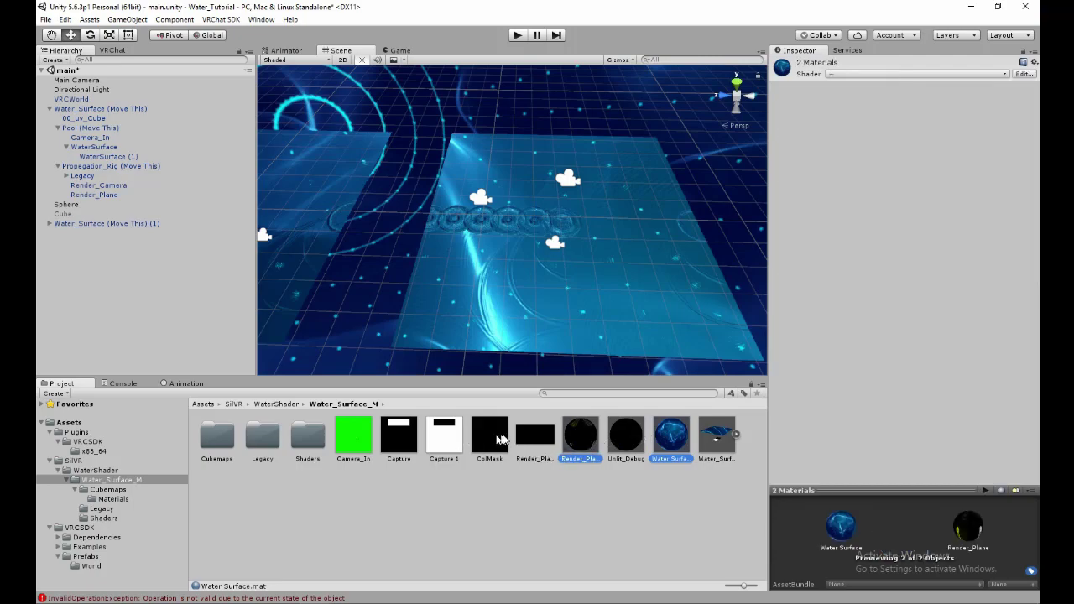
left_click(546, 440, "ctrl")
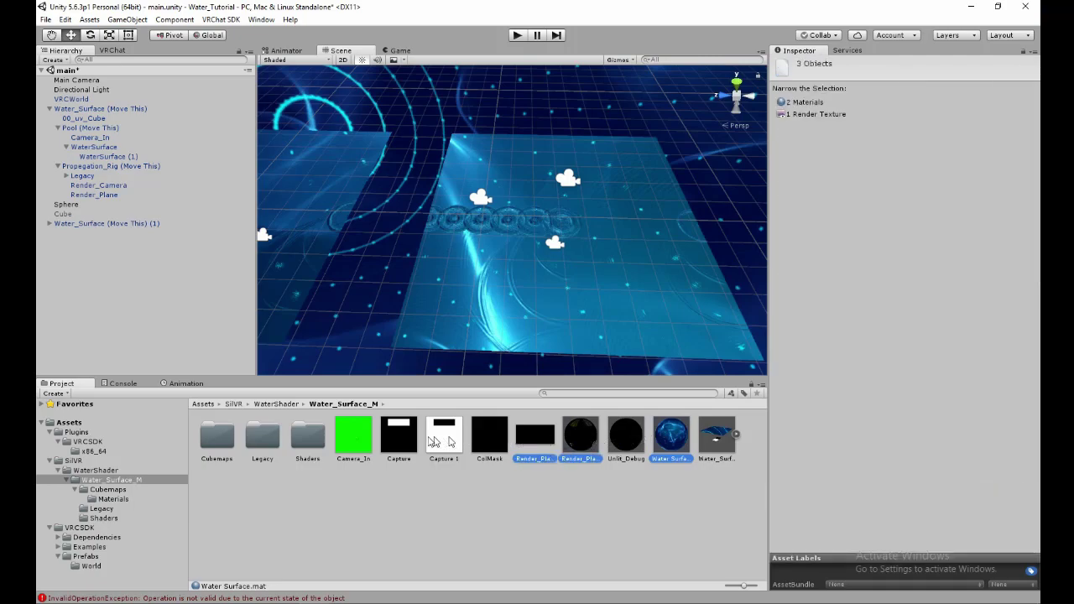
left_click(367, 442, "ctrl")
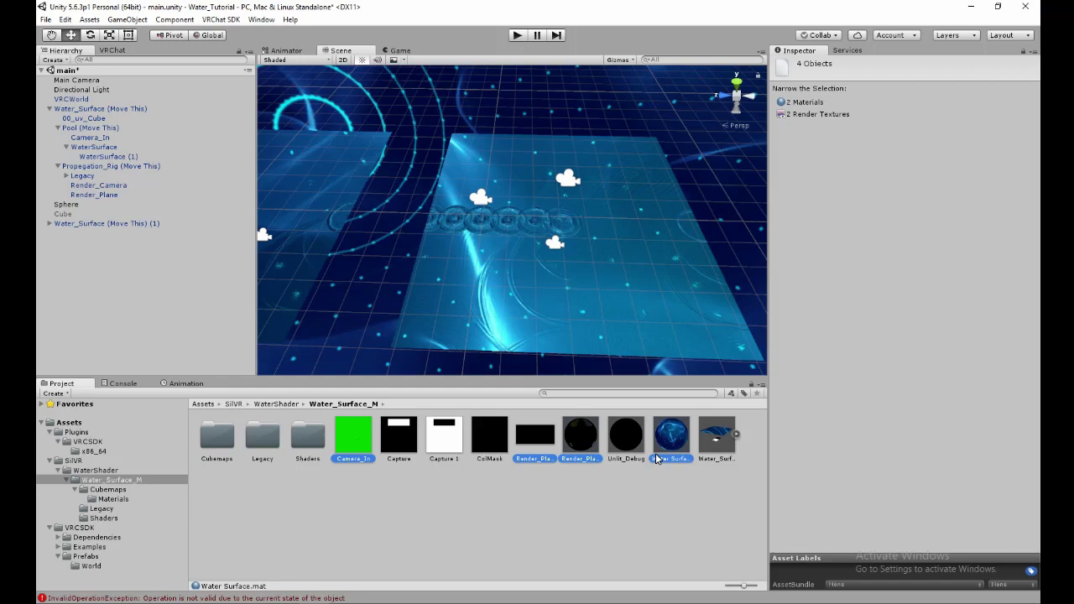
Move the Sphere from the original pool onto the duplicate water surface, to about X -3.38, Z -9.07.
right_click_drag(504, 268, 436, 214)
left_click(400, 207)
left_click_drag(397, 216, 514, 348)
Delete the duplicate Water_Surface object and move the Sphere back onto the original pool, to about X 0.75, Z -0.58.
right_click(97, 222)
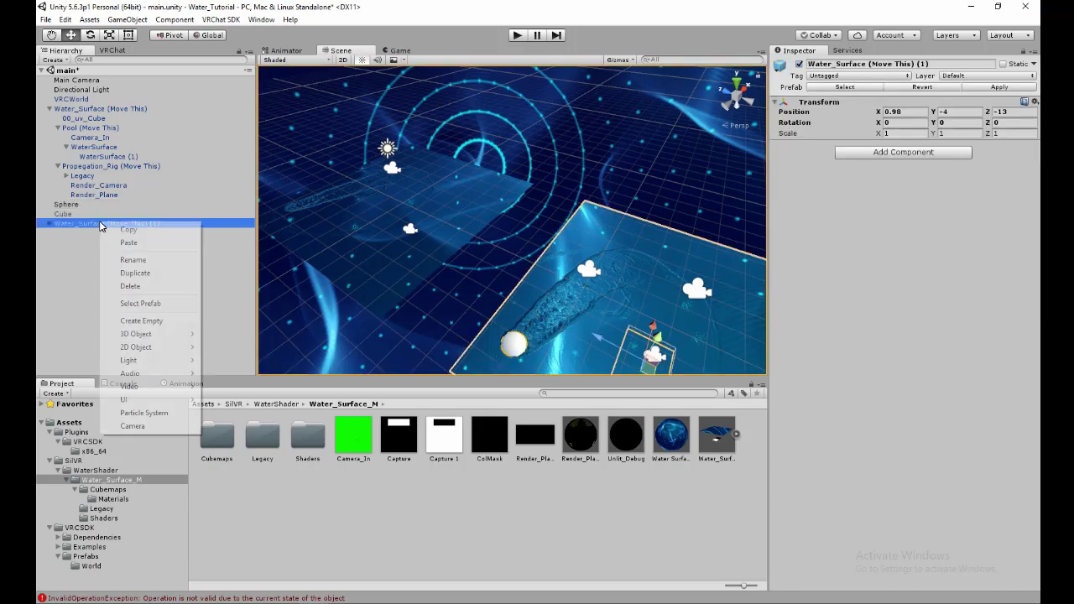
left_click(139, 288)
left_click(512, 347)
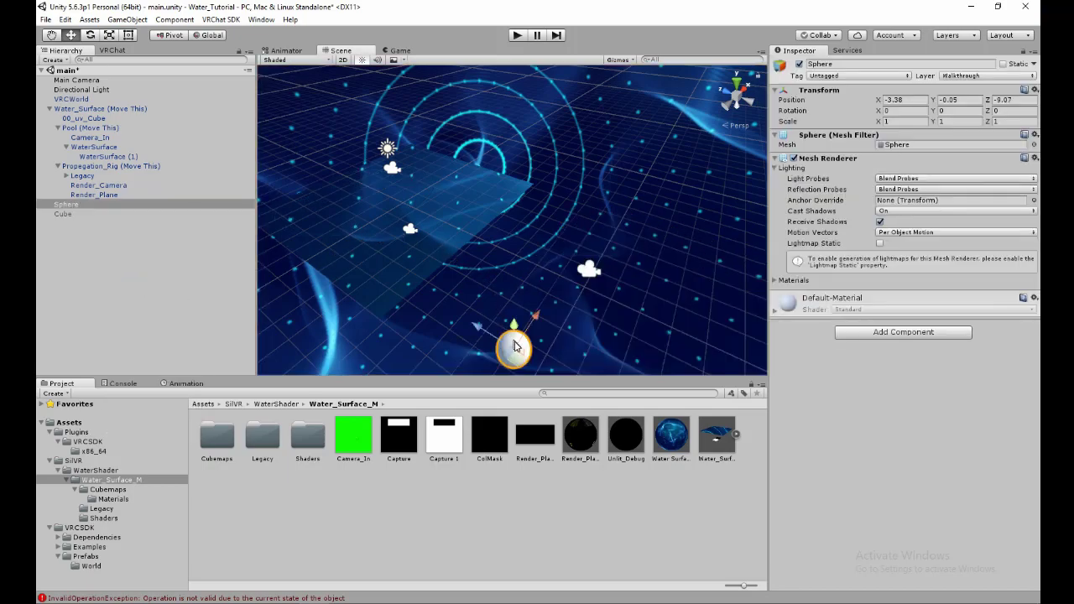
left_click_drag(510, 350, 433, 208)
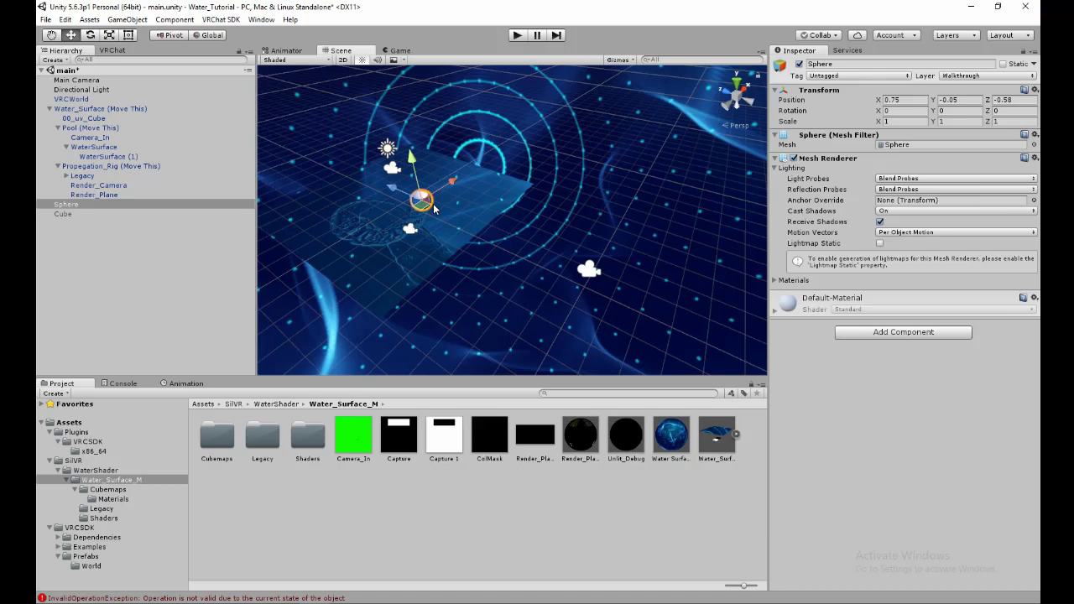
Try R8 as the Camera_In render texture's Color Format, and set it to RG32.
left_click(356, 432)
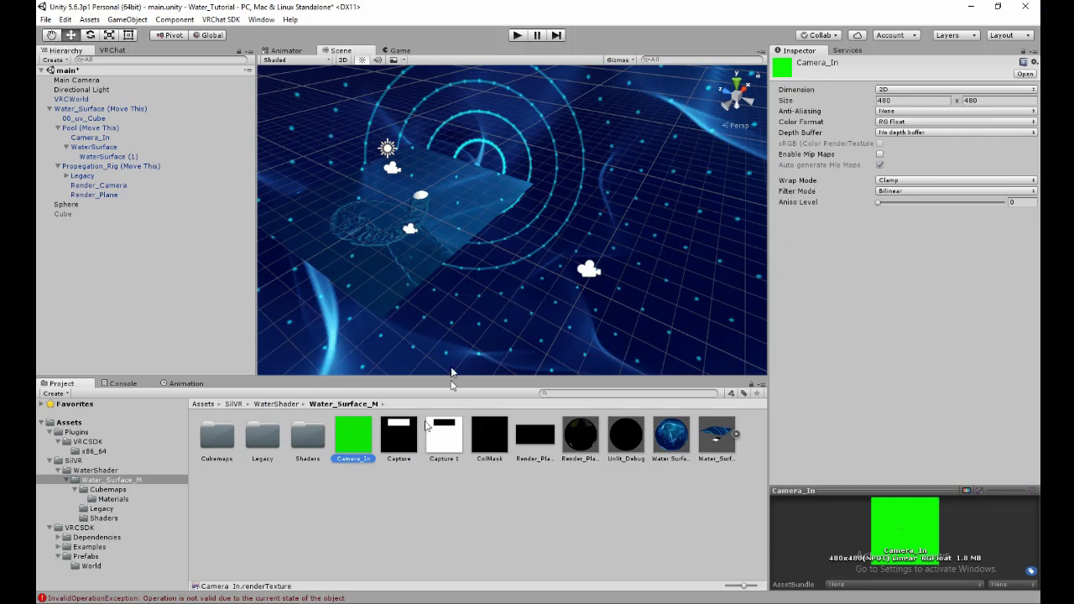
left_click(896, 124)
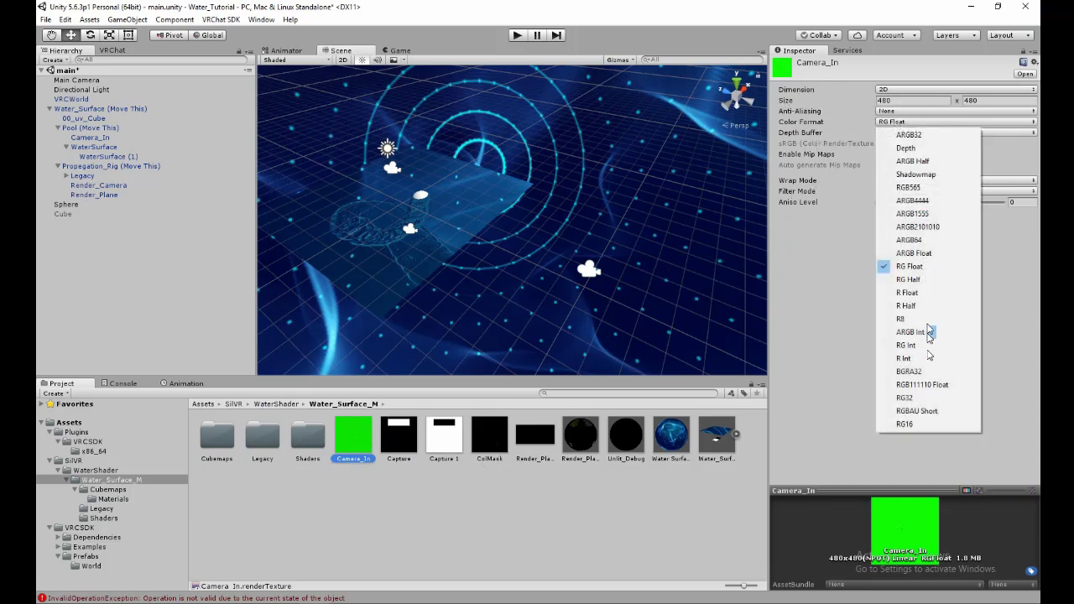
left_click(917, 325)
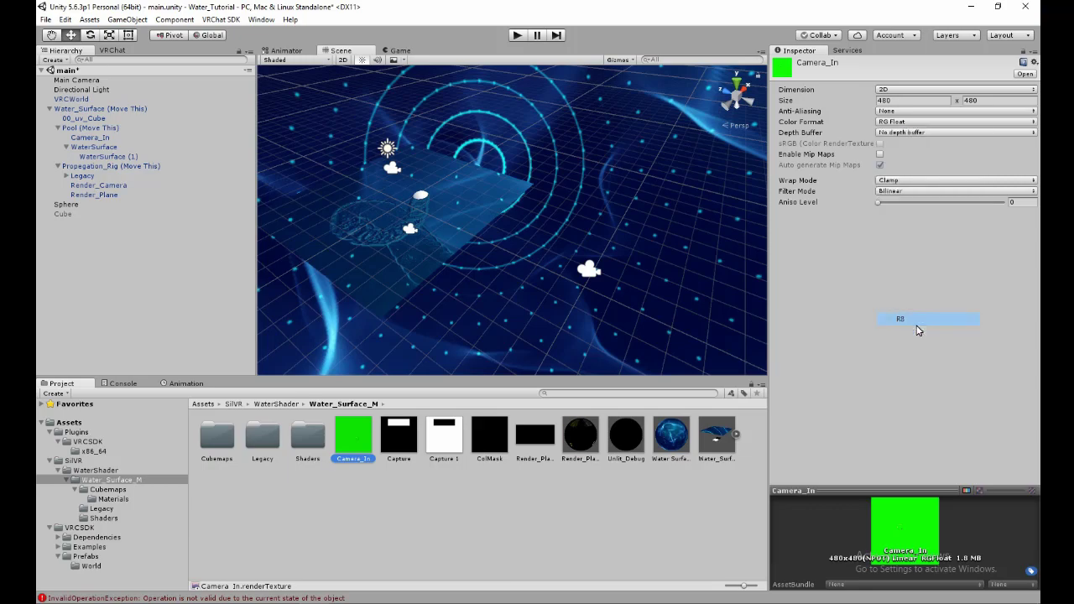
left_click(916, 123)
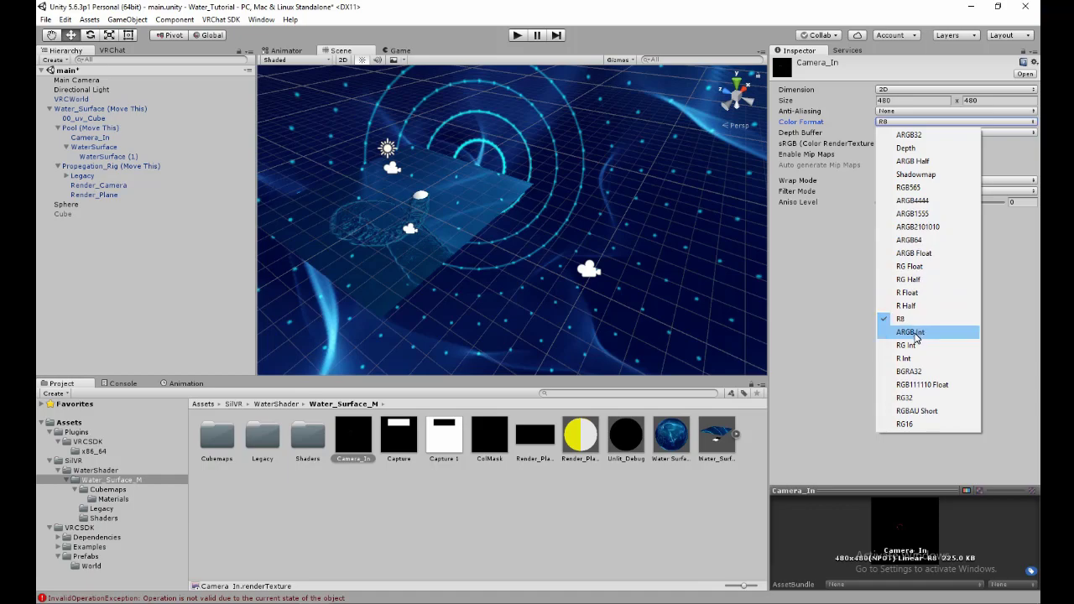
left_click(906, 397)
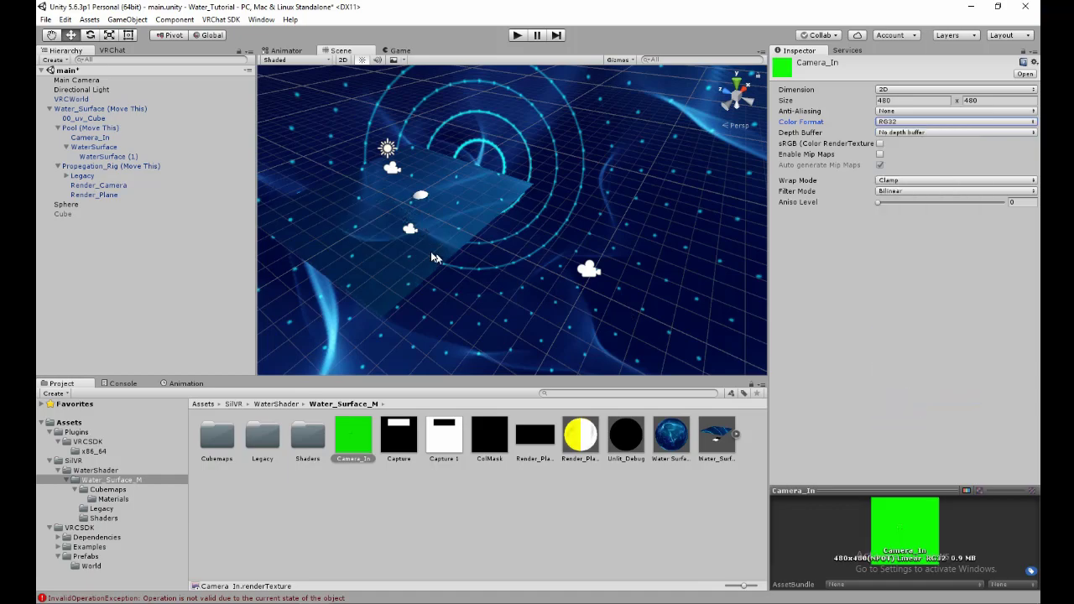
Move the Sphere around the pool to test the ripples, and switch to OBS.
left_click(421, 200)
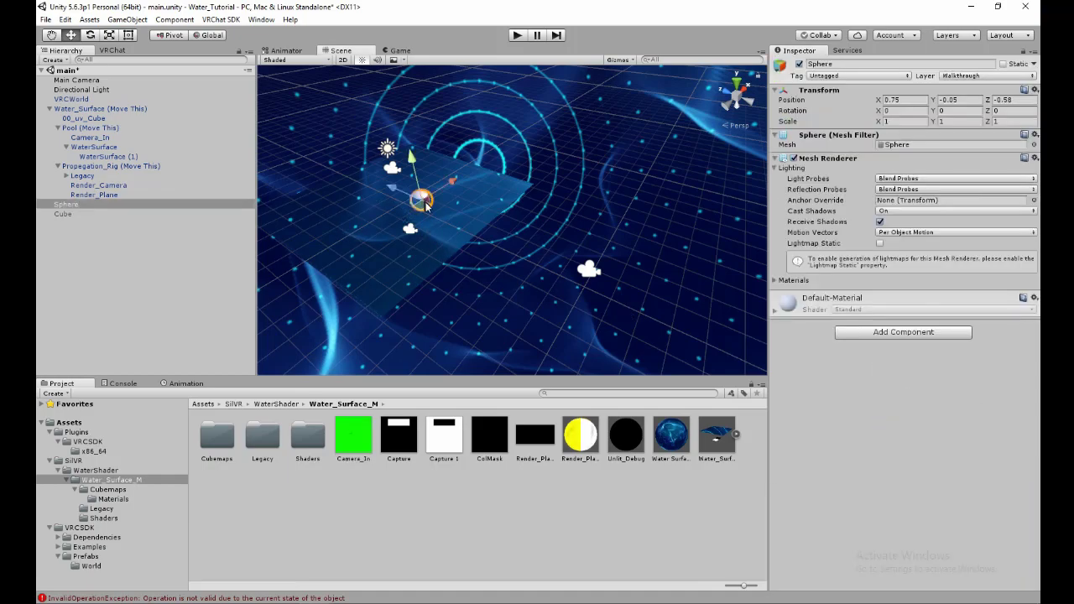
left_click_drag(424, 210, 402, 226)
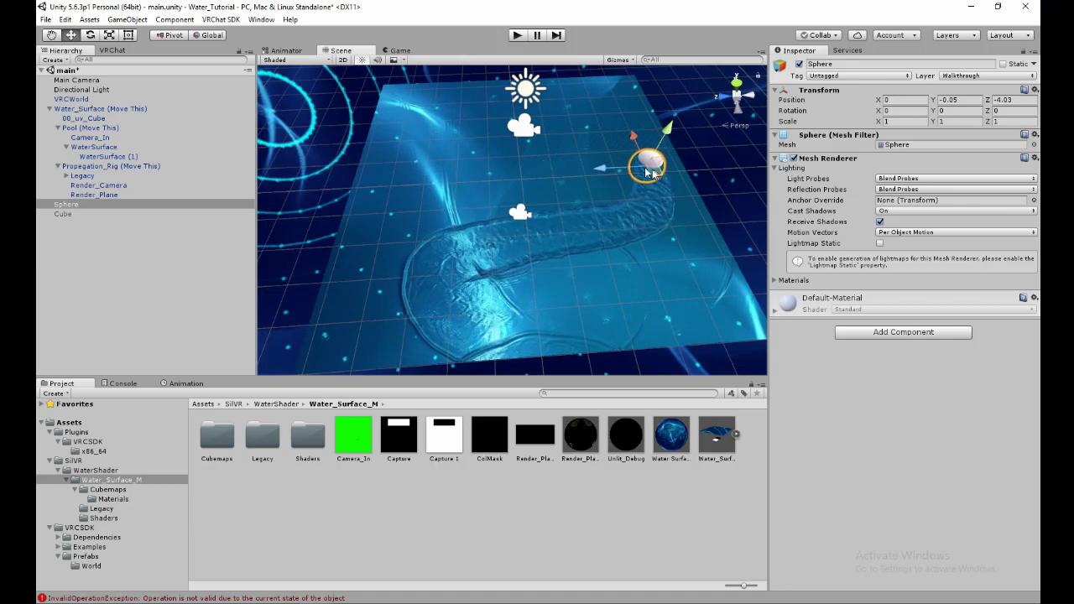
left_click_drag(656, 169, 433, 296)
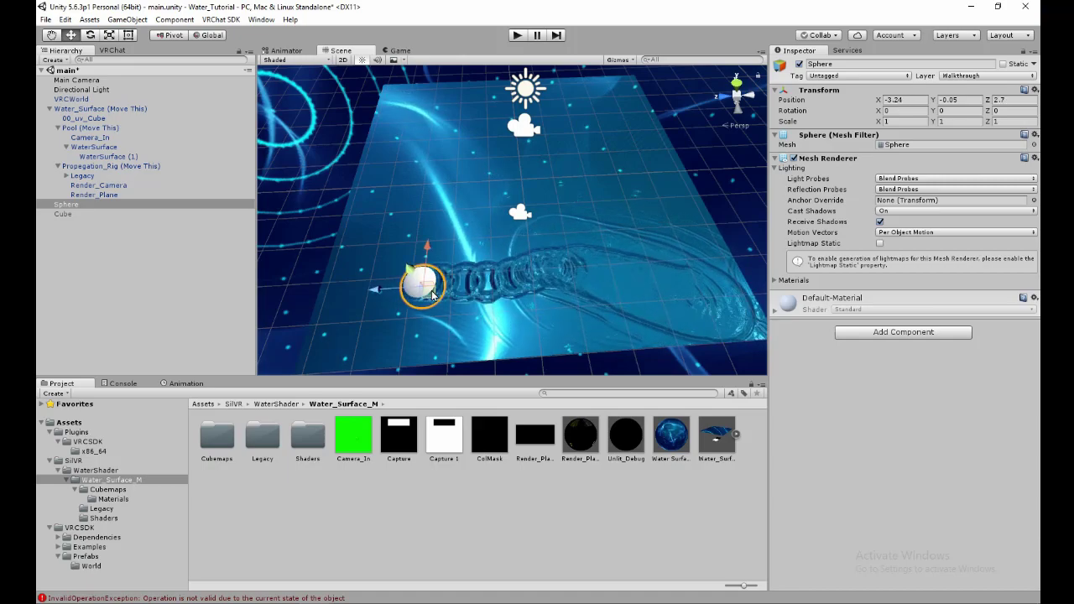
left_click_drag(433, 307, 623, 141)
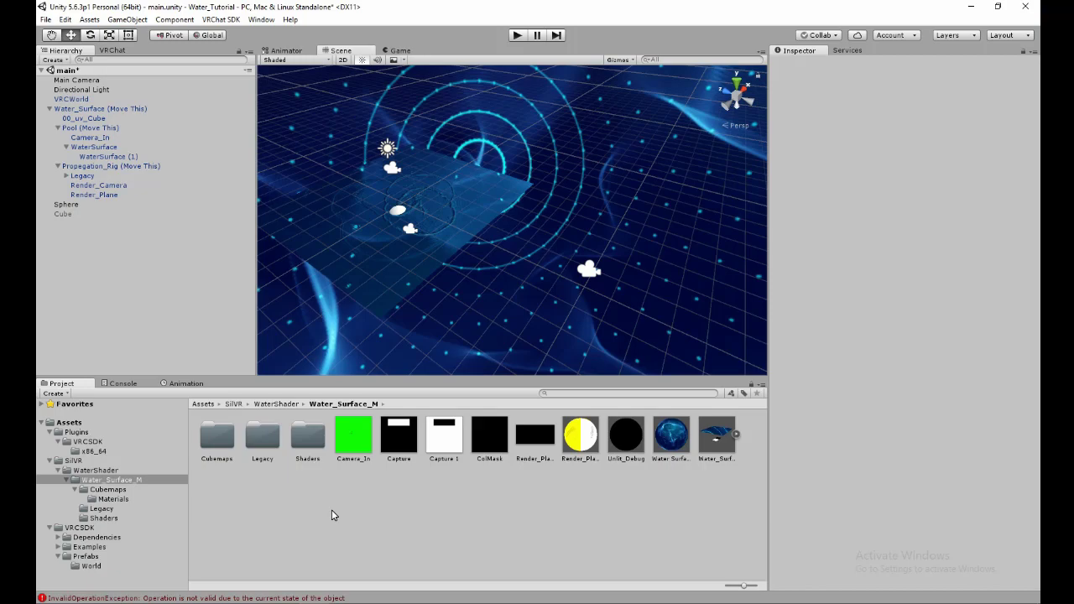
key("alt+Tab")
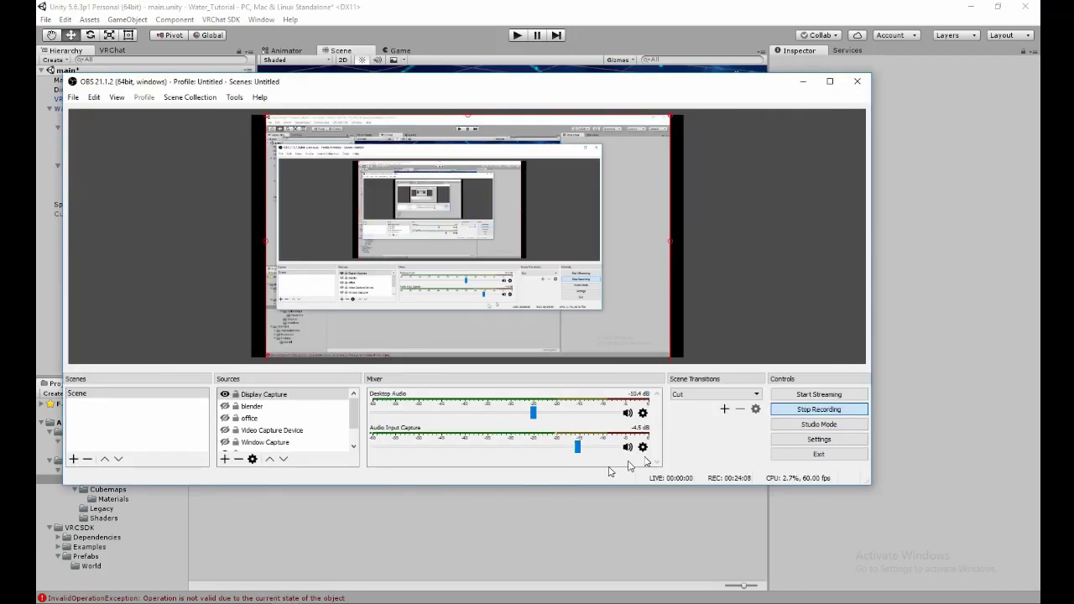